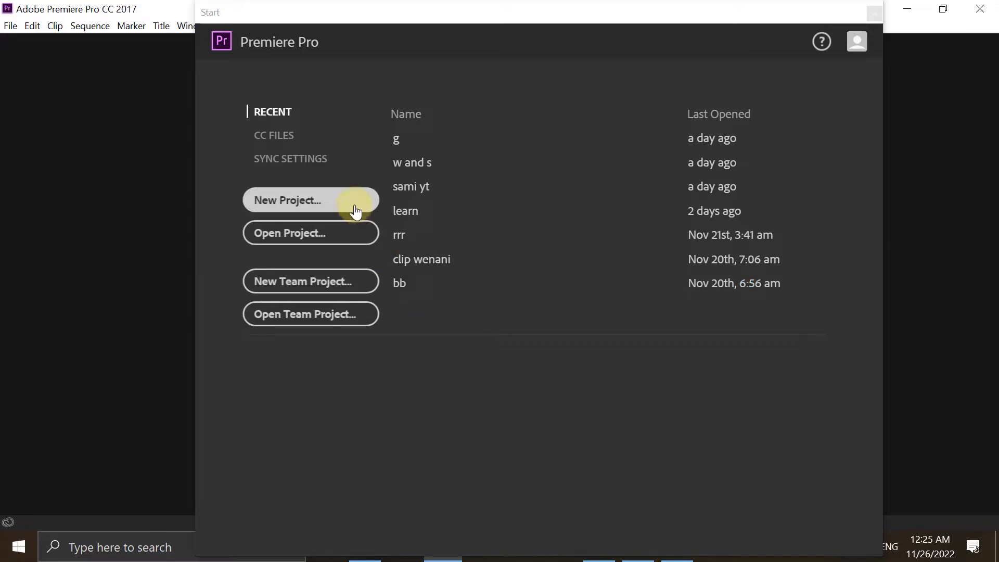
- Start a new project and name it "test project"
left_click(356, 208)
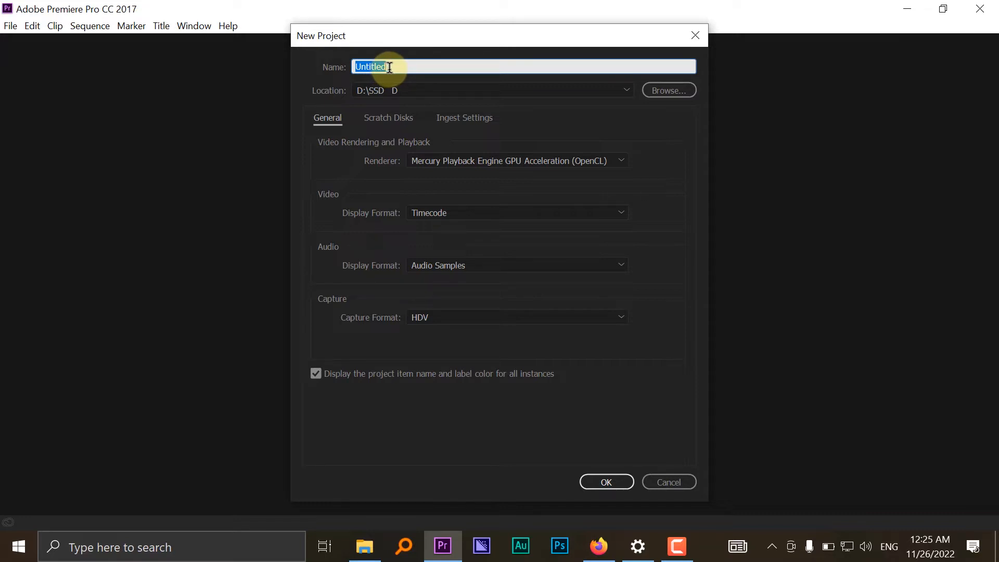
type("zena")
key("BackSpace")
key("BackSpace")
key("BackSpace")
key("BackSpace")
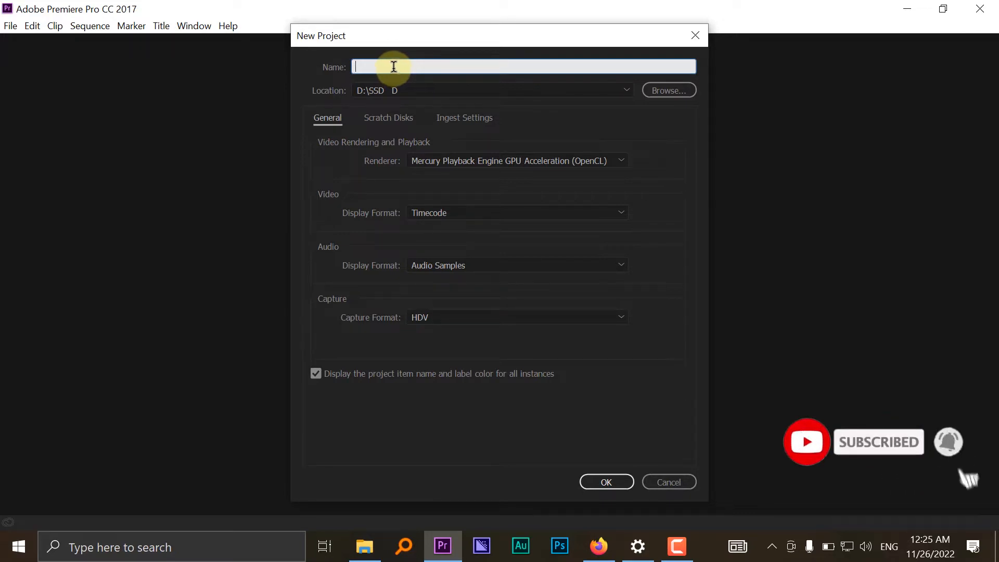
type("test ")
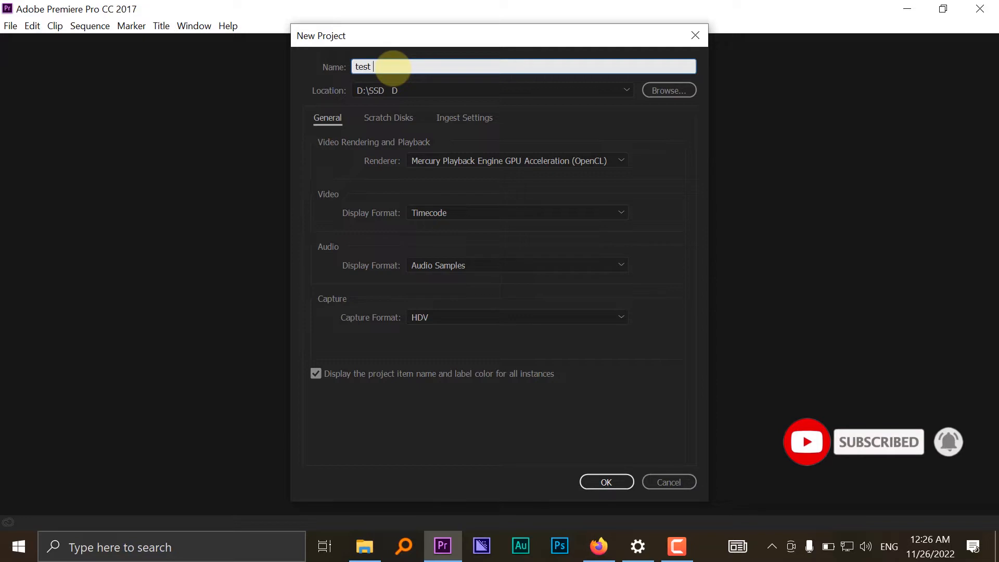
type("project")
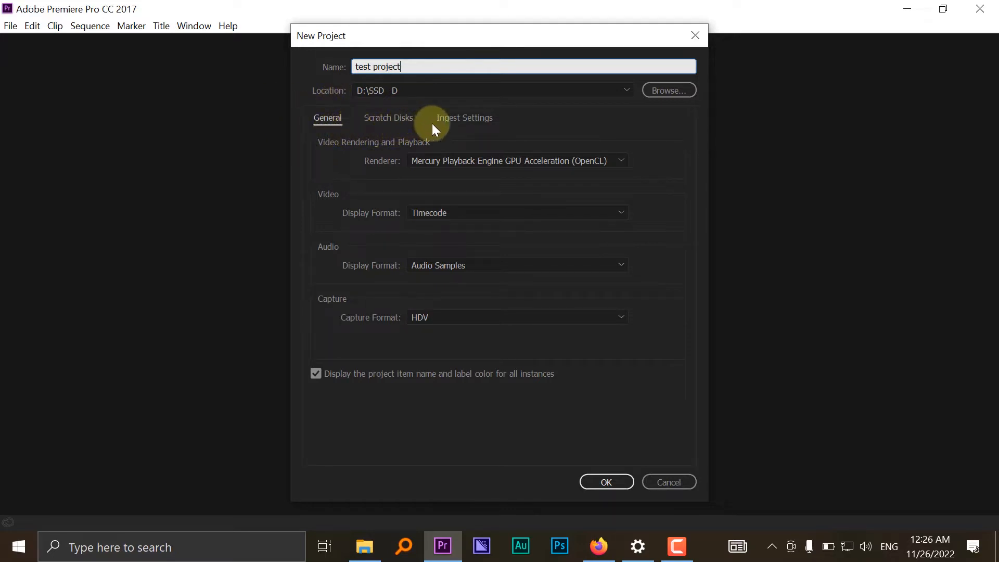
- Create a folder named "projects" on the Desktop and set it as the new project's location
left_click(667, 92)
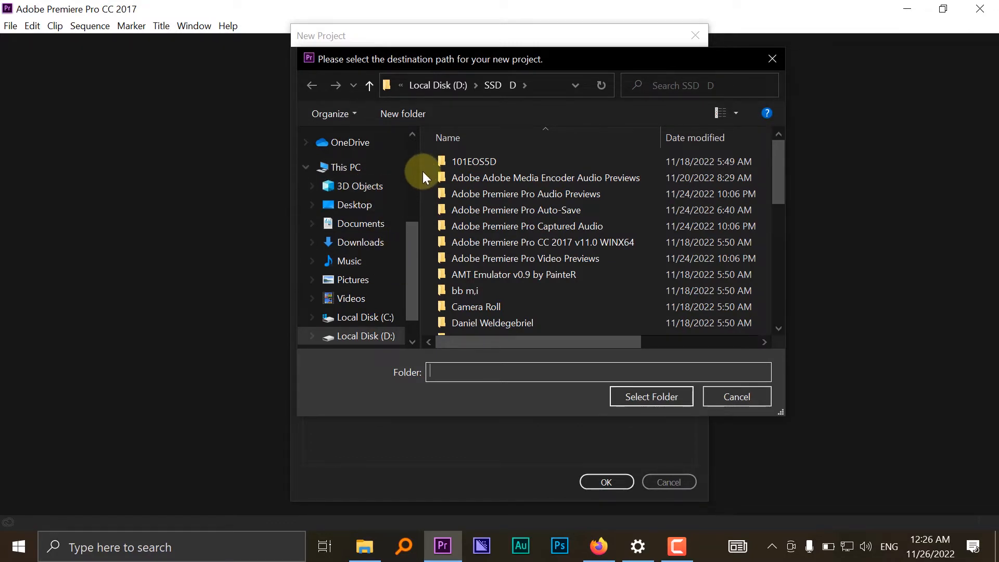
left_click(366, 207)
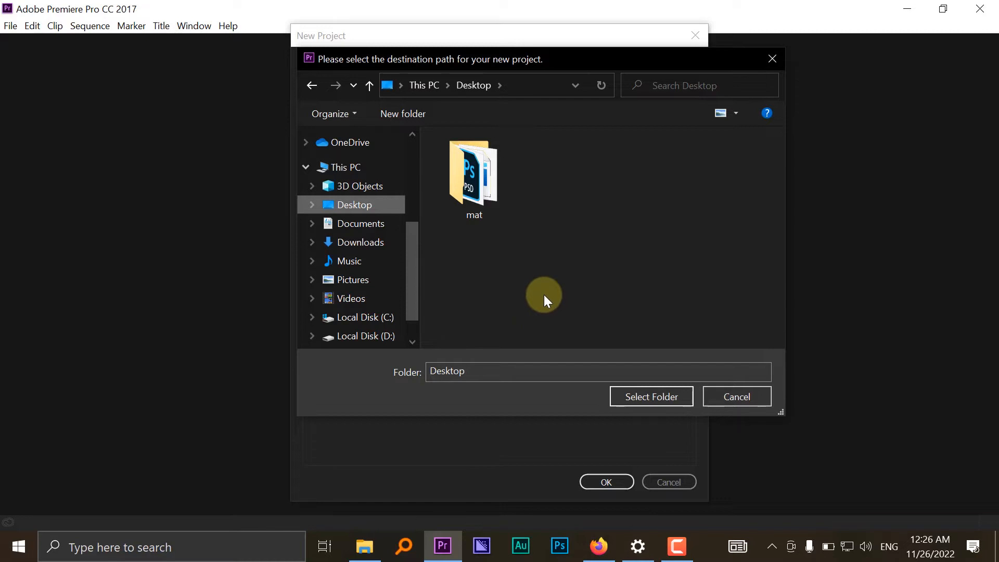
right_click(555, 191)
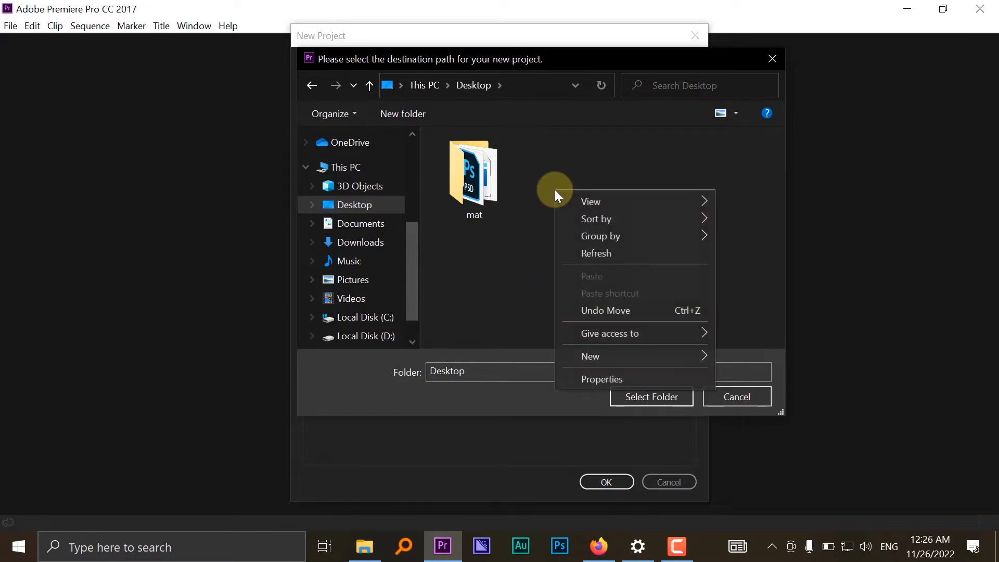
mouse_move(581, 354)
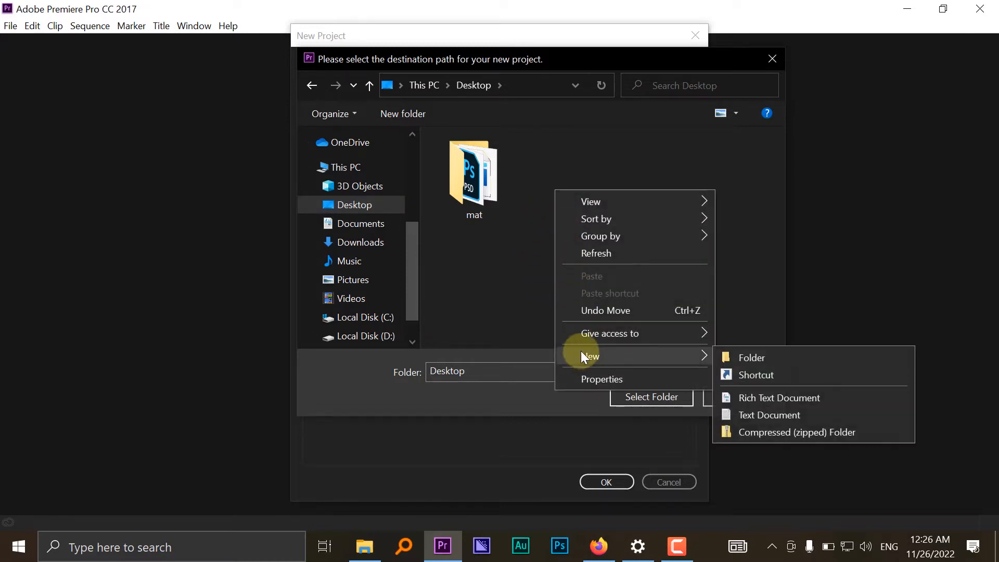
left_click(722, 356)
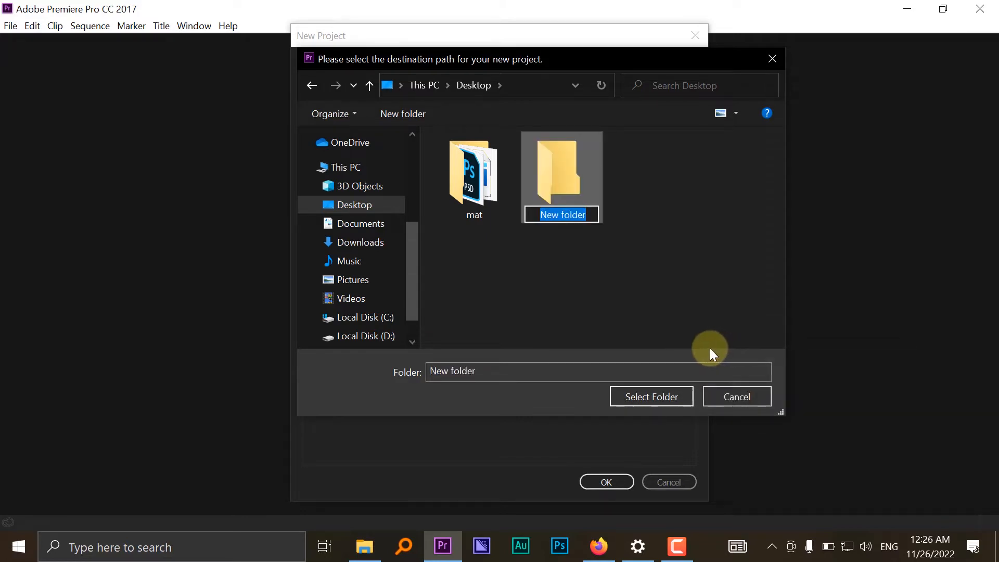
type("pro")
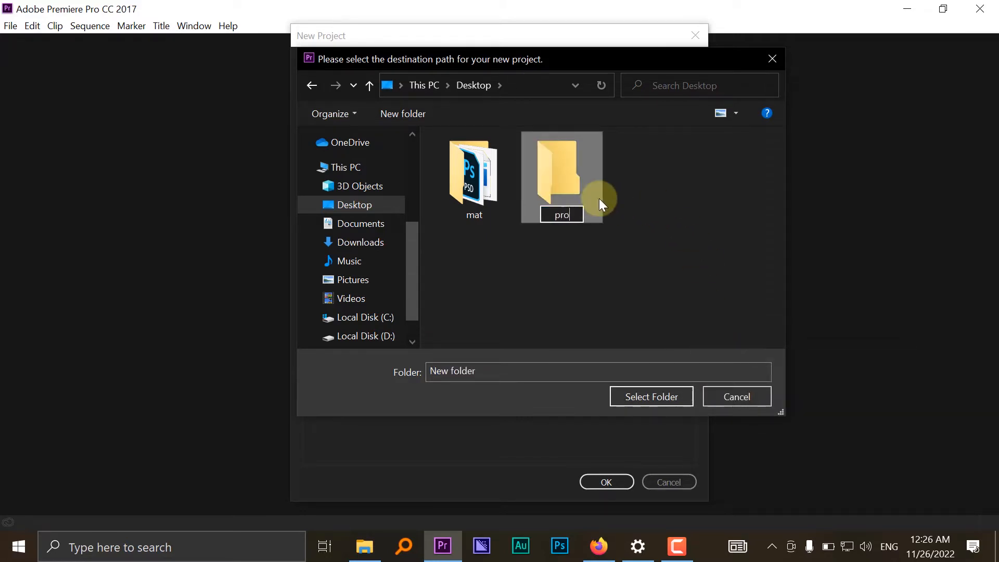
type("jects")
left_click(554, 252)
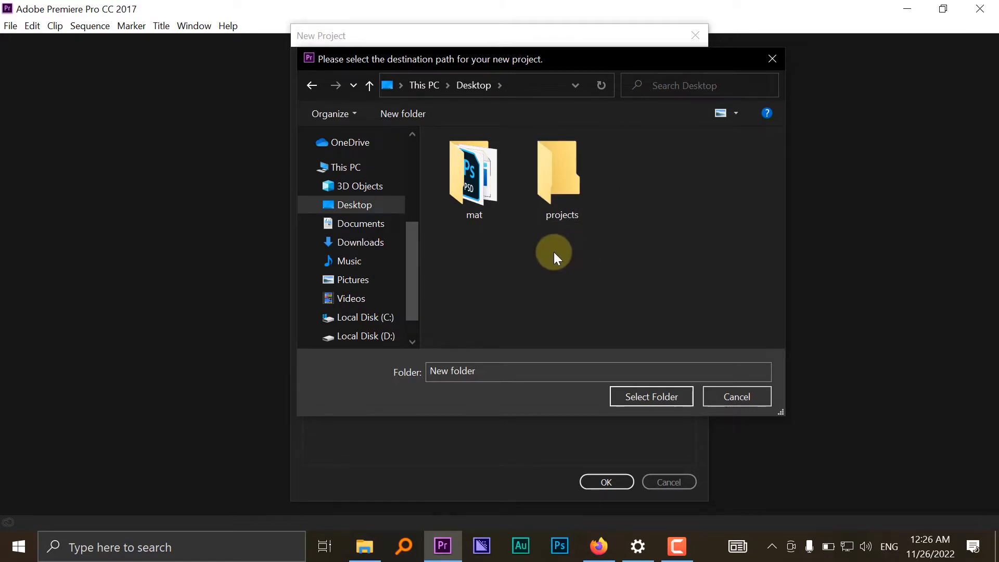
left_click(568, 167)
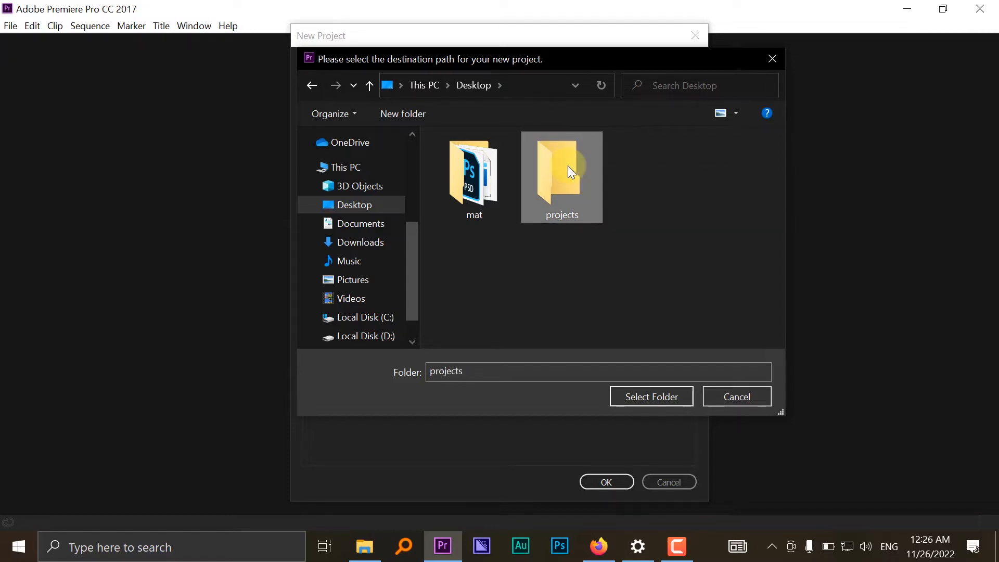
left_click(665, 391)
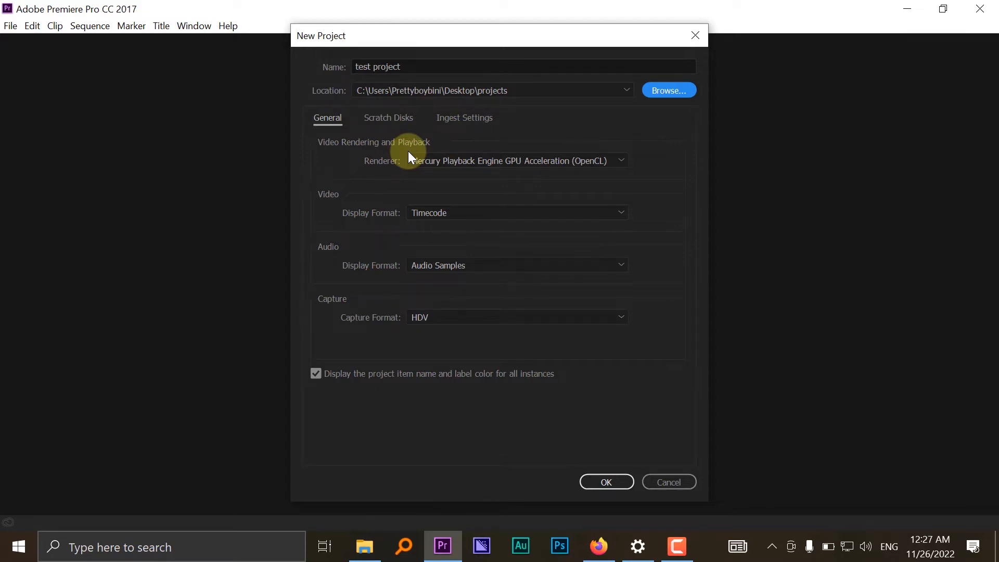
- Set the renderer to Mercury Playback Engine Software Only and the video display format to Timecode
left_click(463, 161)
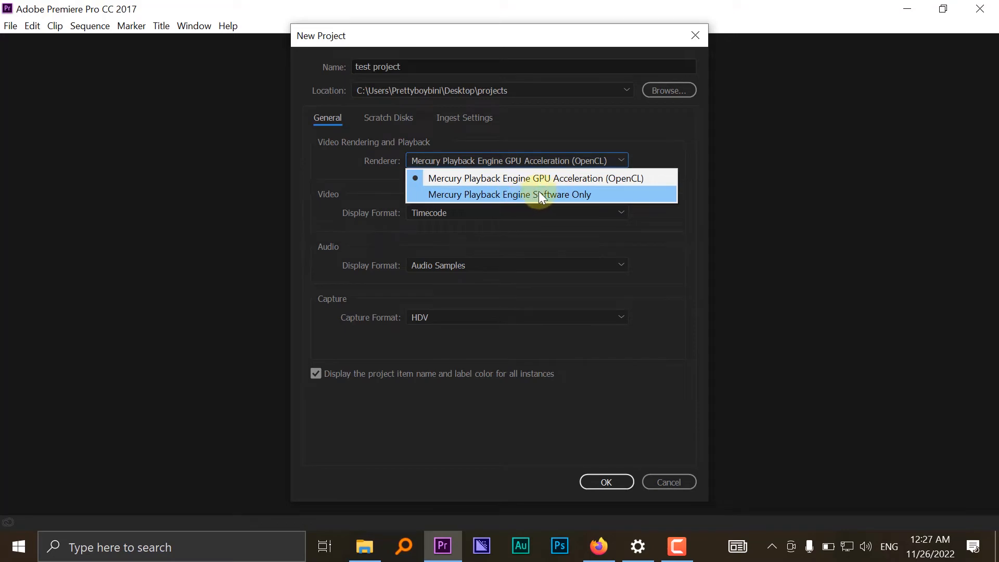
left_click(577, 192)
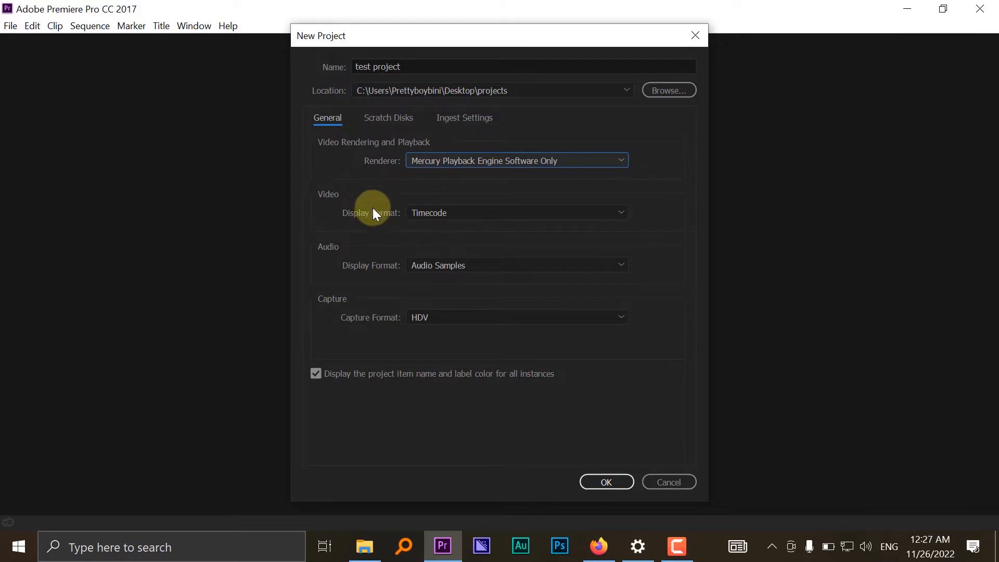
left_click(440, 216)
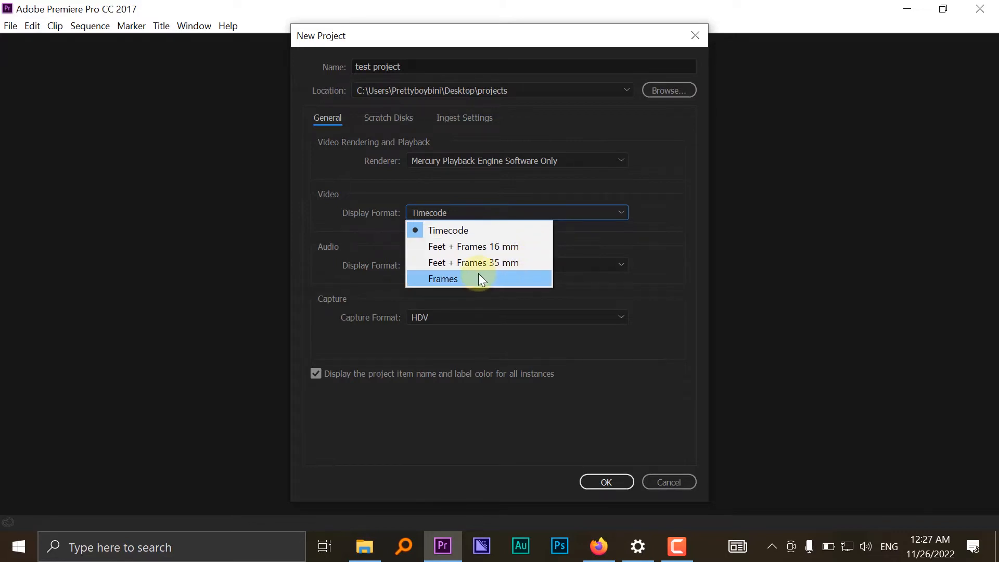
left_click(463, 232)
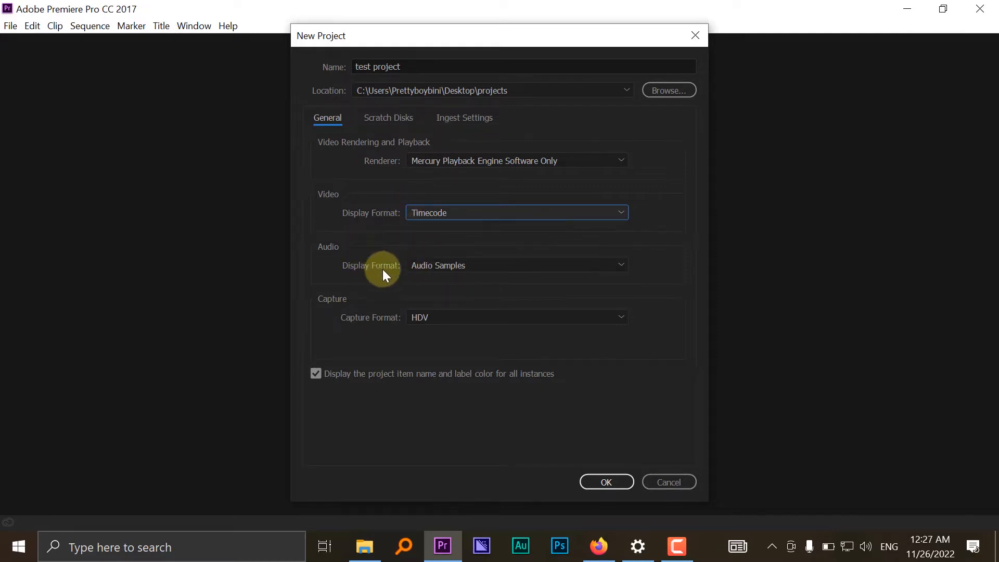
- Choose Audio Samples as the audio display format and HDV as the capture format, leaving item names and label colors displayed for all instances
left_click(469, 263)
left_click(460, 277)
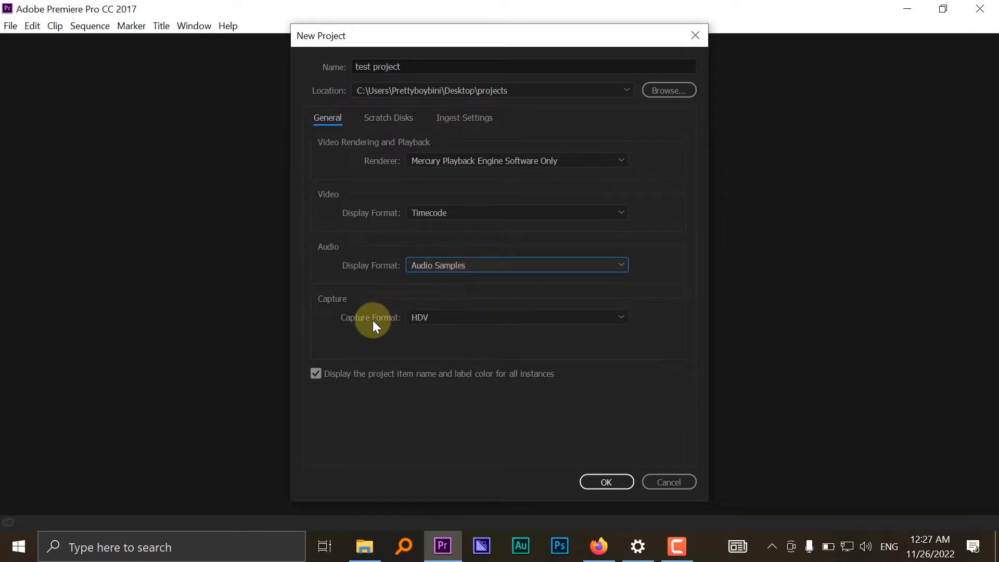
left_click(425, 312)
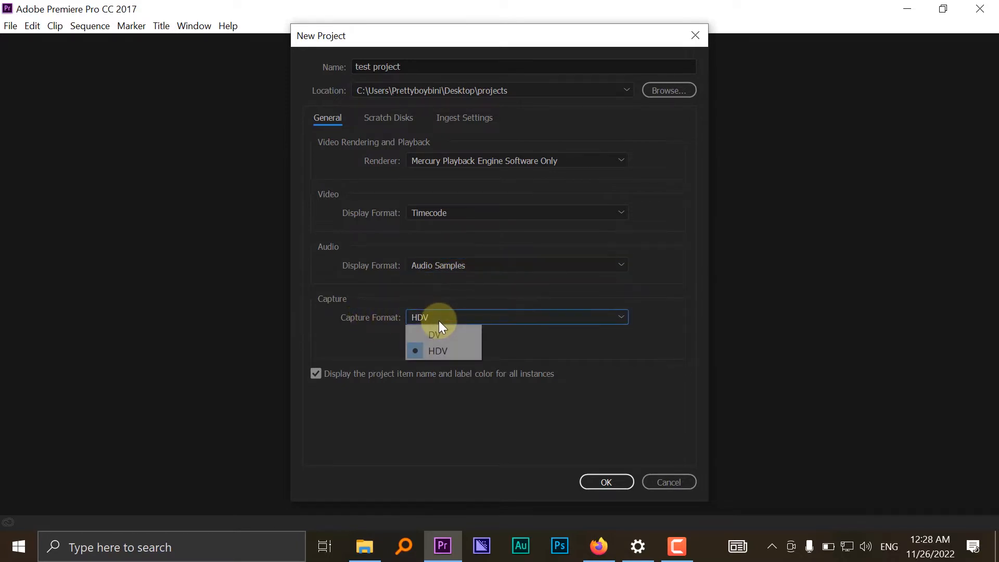
left_click(441, 352)
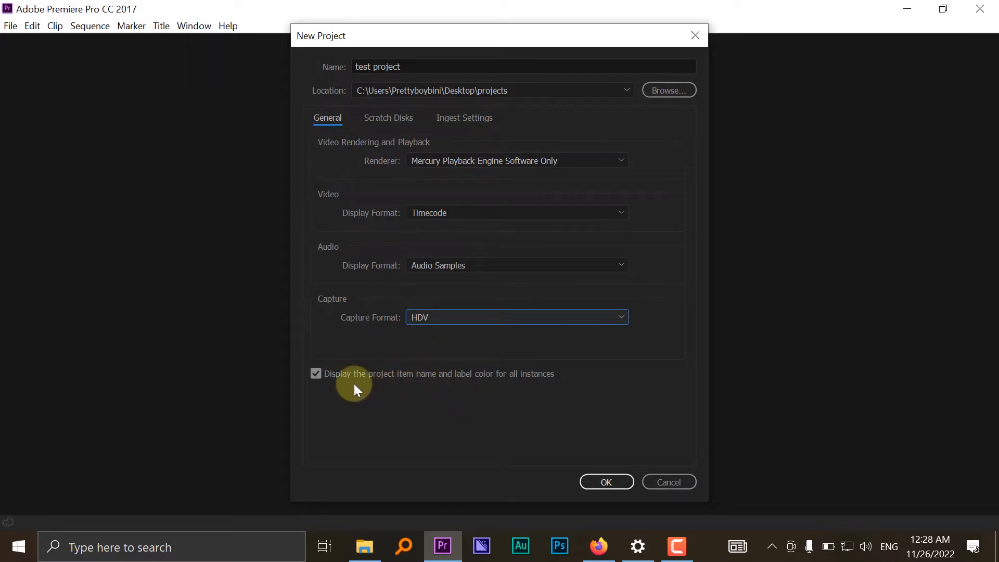
left_click(315, 373)
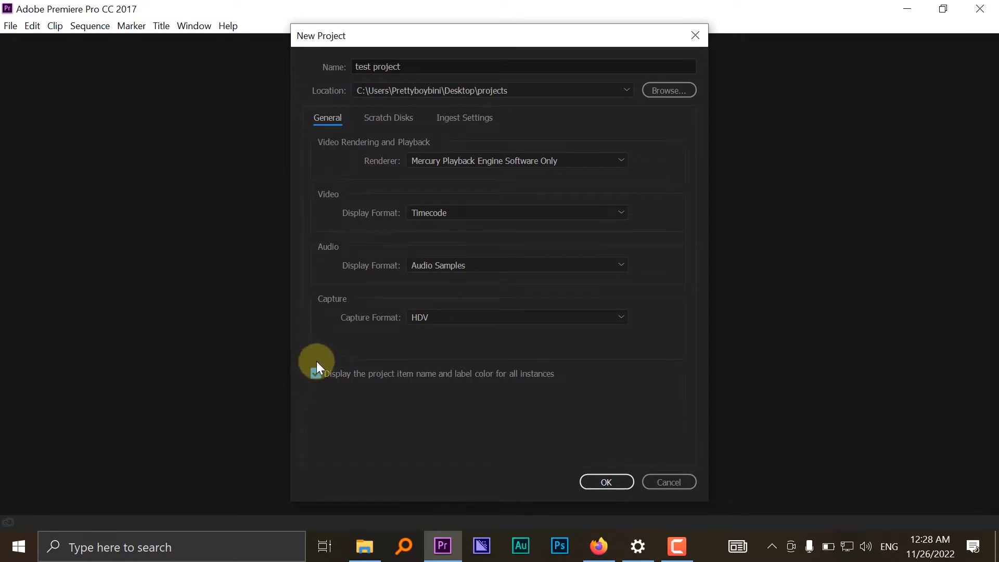
- Review the scratch disk and ingest settings and create the project
left_click(378, 125)
left_click(464, 124)
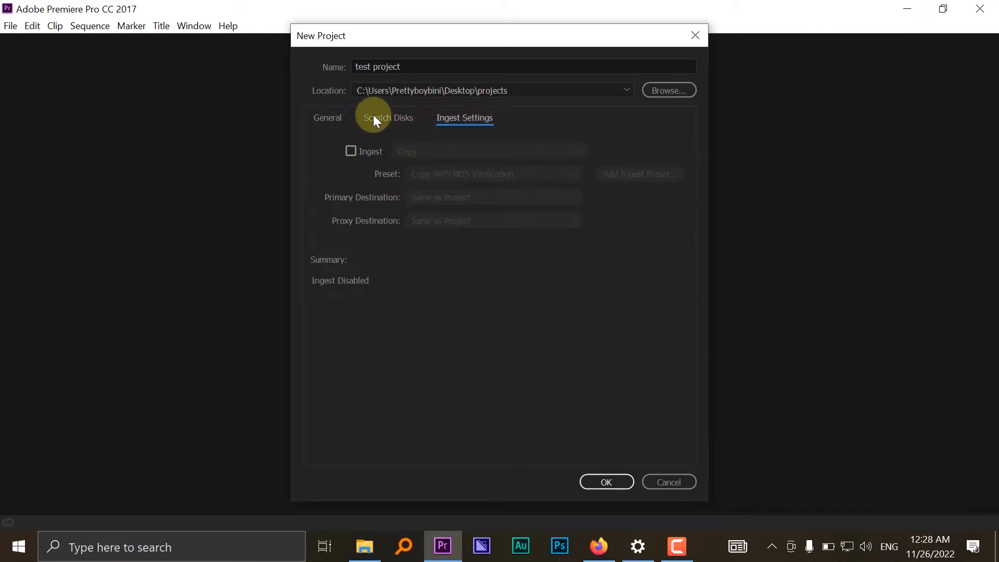
left_click(336, 118)
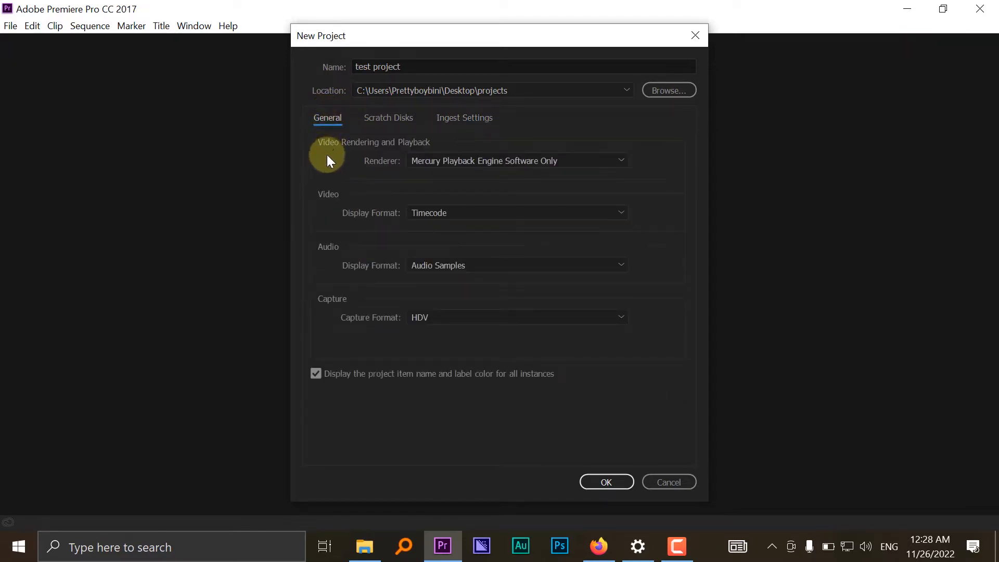
left_click(608, 482)
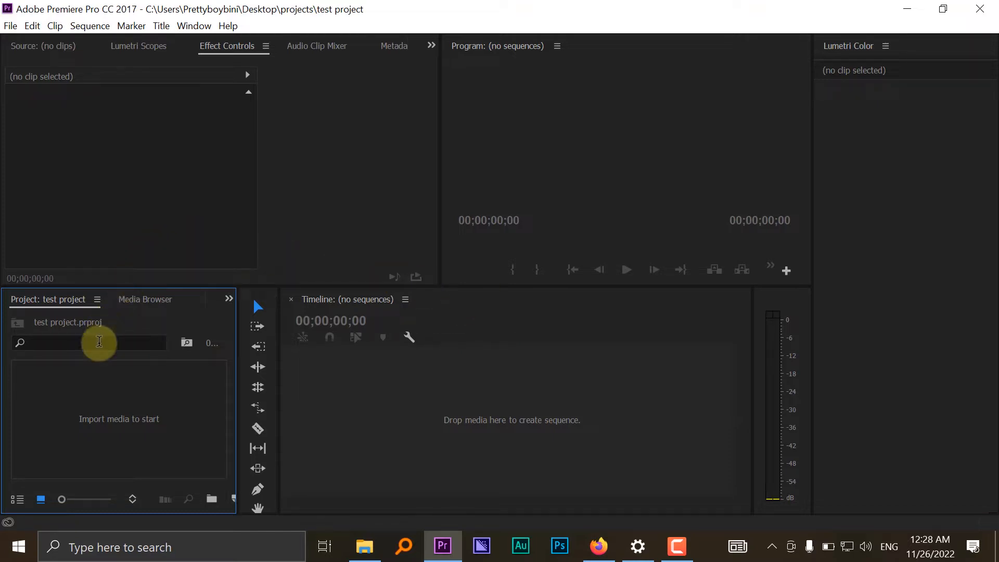
- View the Effect Controls, the Lumetri Scopes and the Source monitor in the empty project
double_click(126, 414)
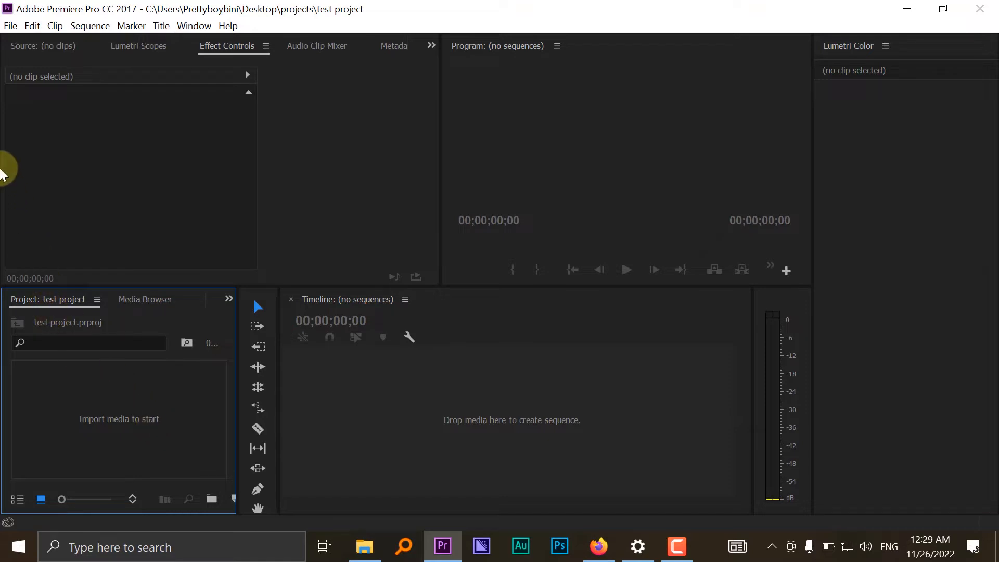
left_click(175, 156)
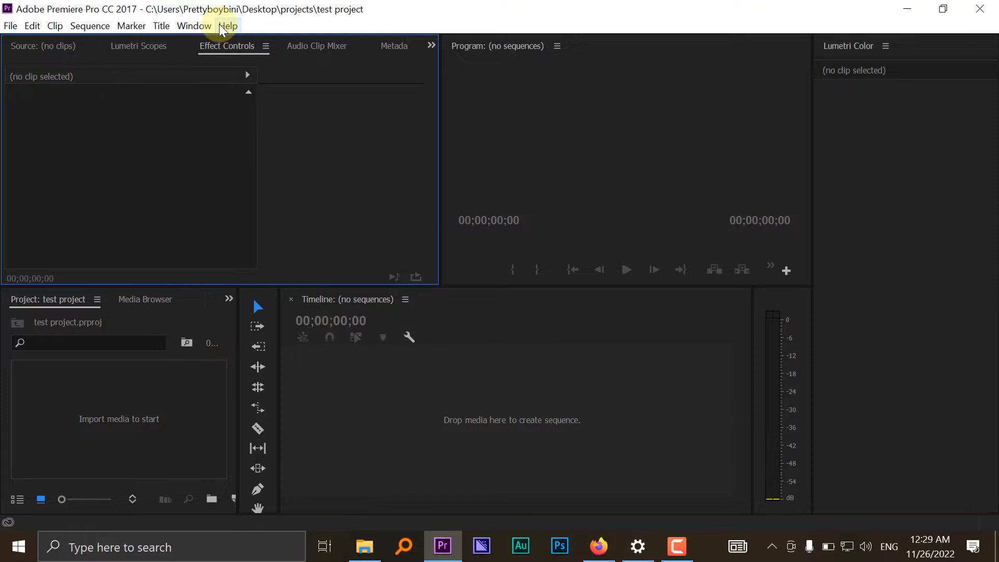
left_click(138, 49)
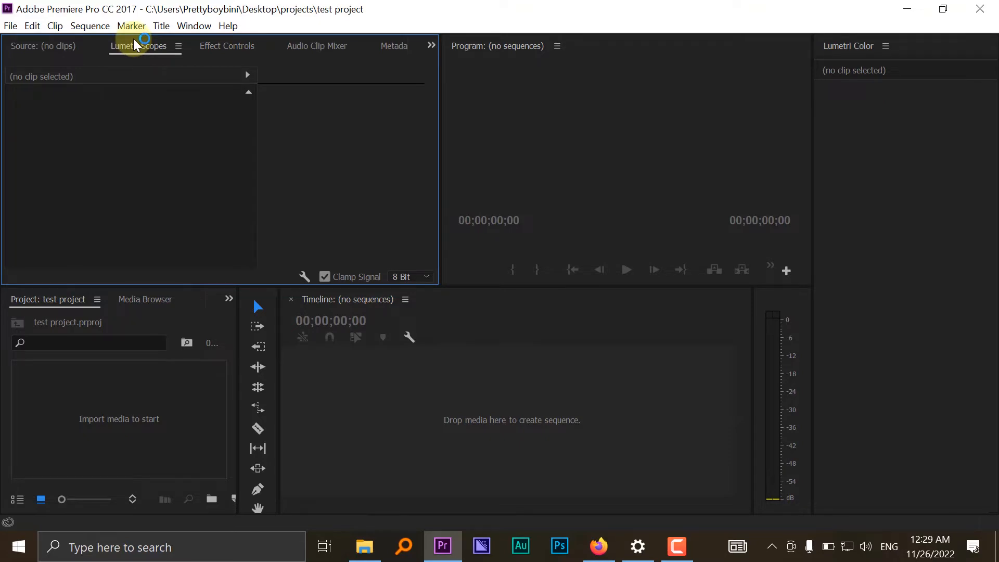
left_click(47, 43)
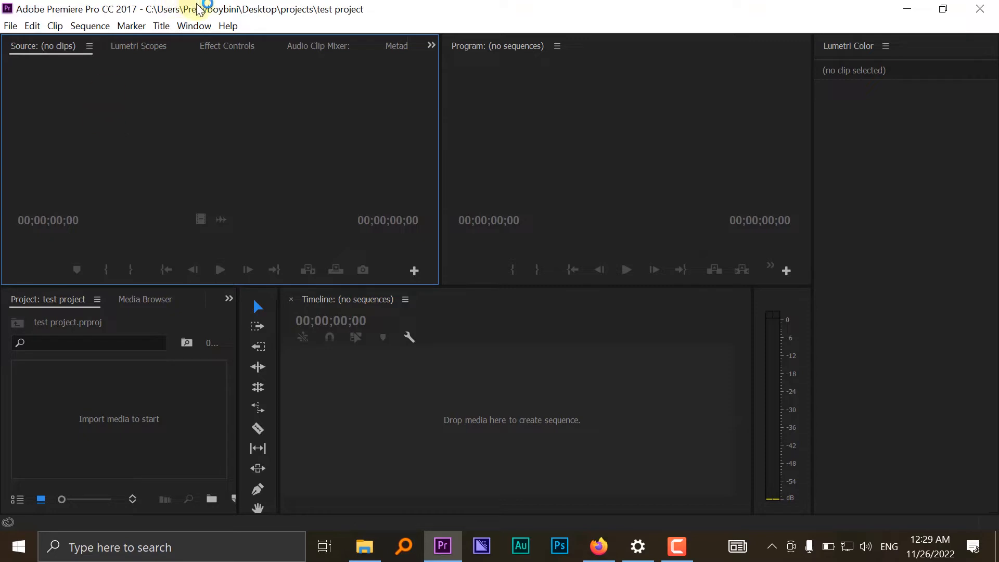
- Start importing media into the project and browse to the "v footages" folder inside Downloads > Video
left_click(121, 391)
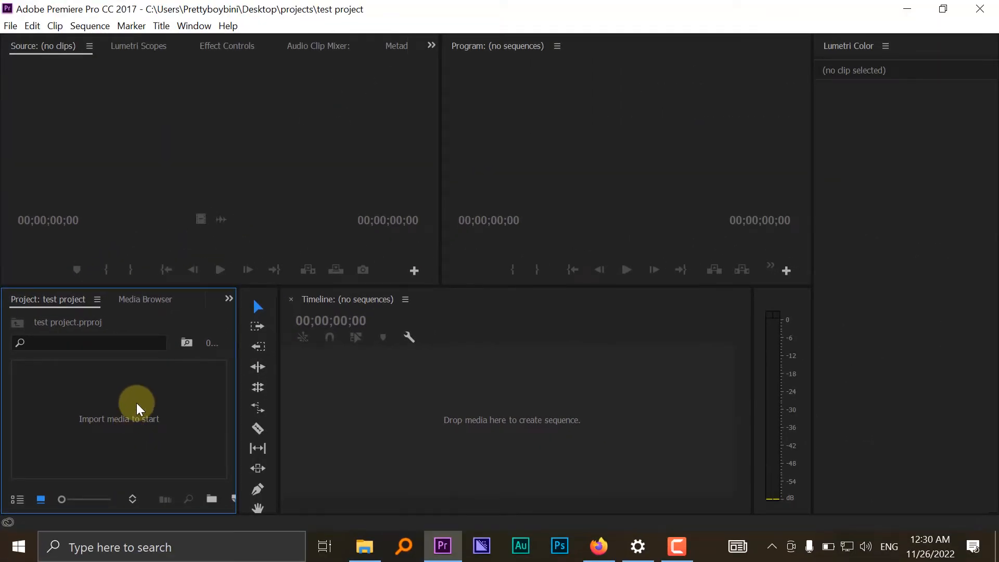
double_click(142, 400)
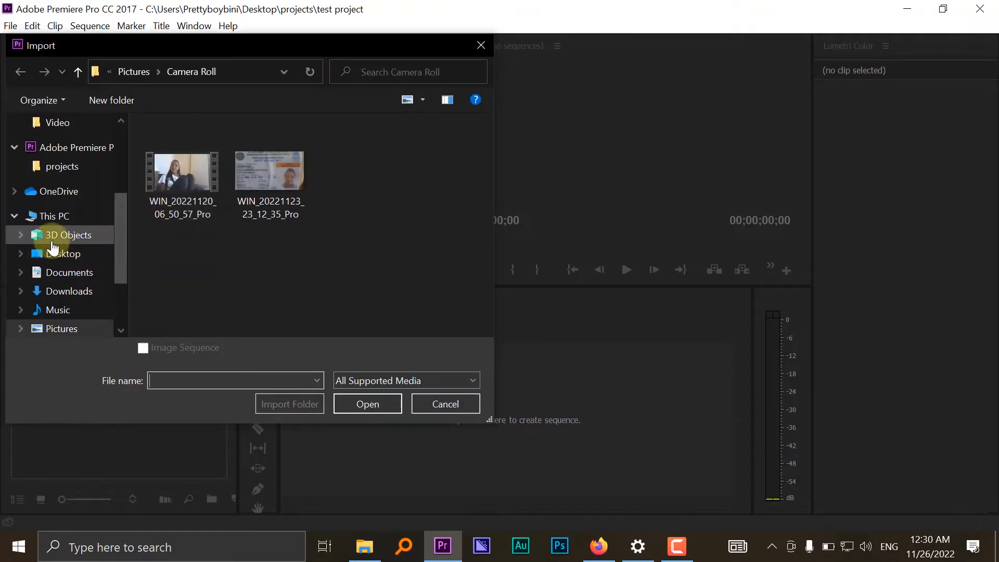
scroll(53, 245, "down", 2)
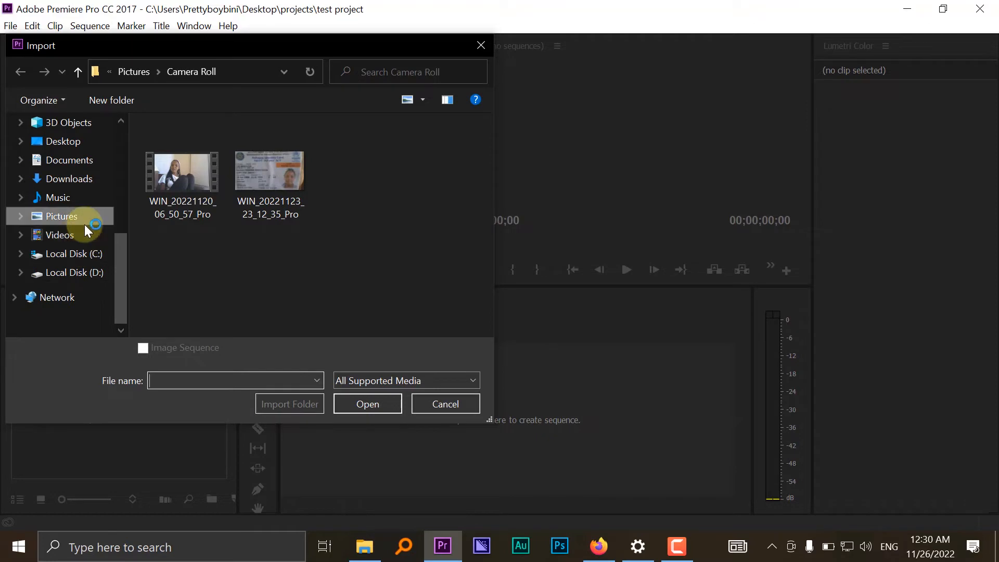
left_click(89, 185)
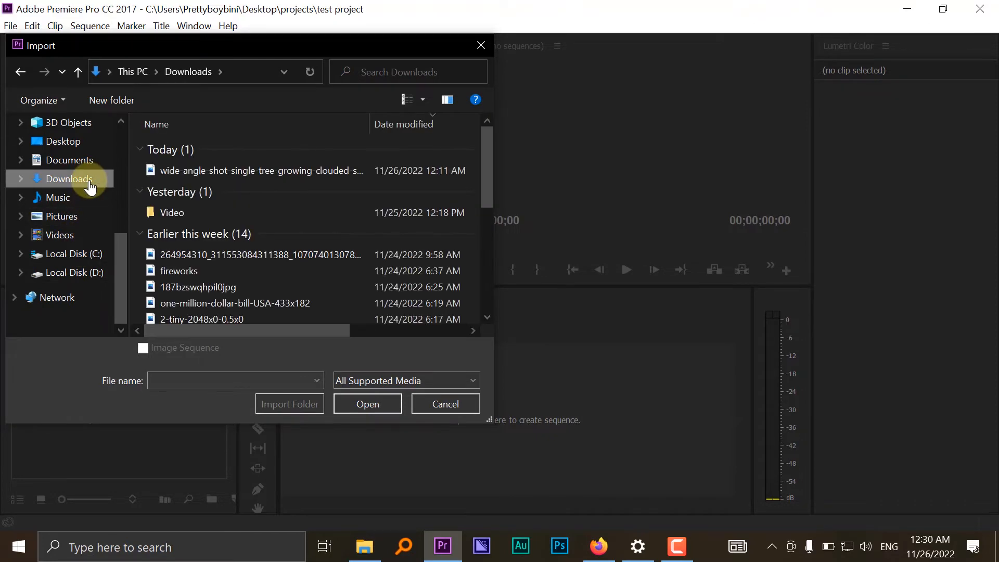
scroll(221, 211, "down", 2)
scroll(208, 204, "up", 2)
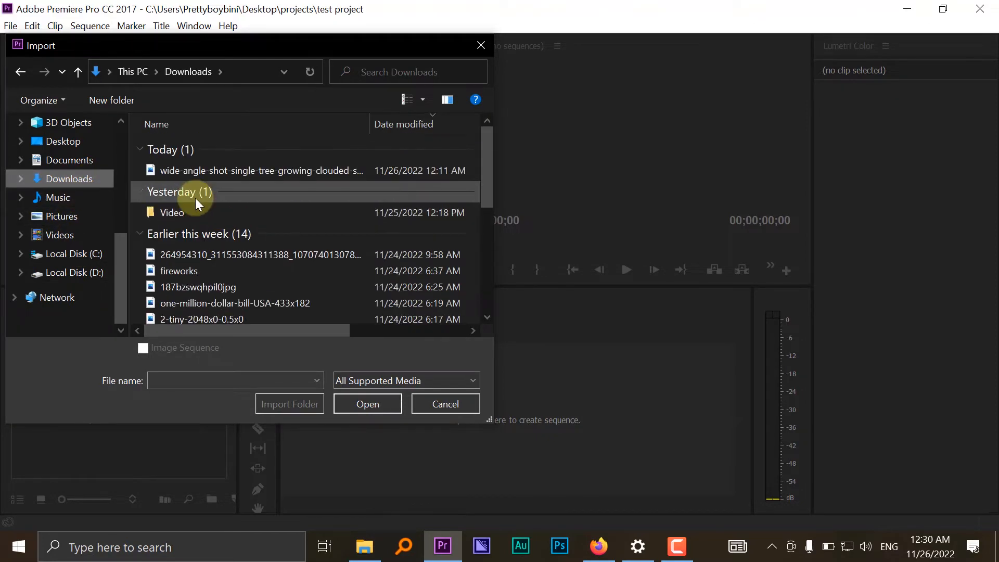
double_click(194, 207)
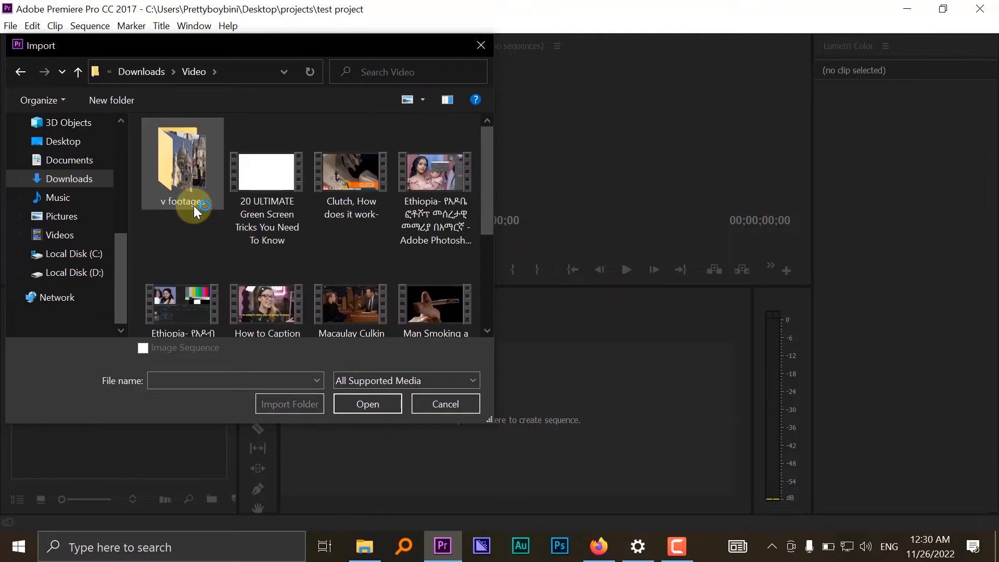
double_click(195, 167)
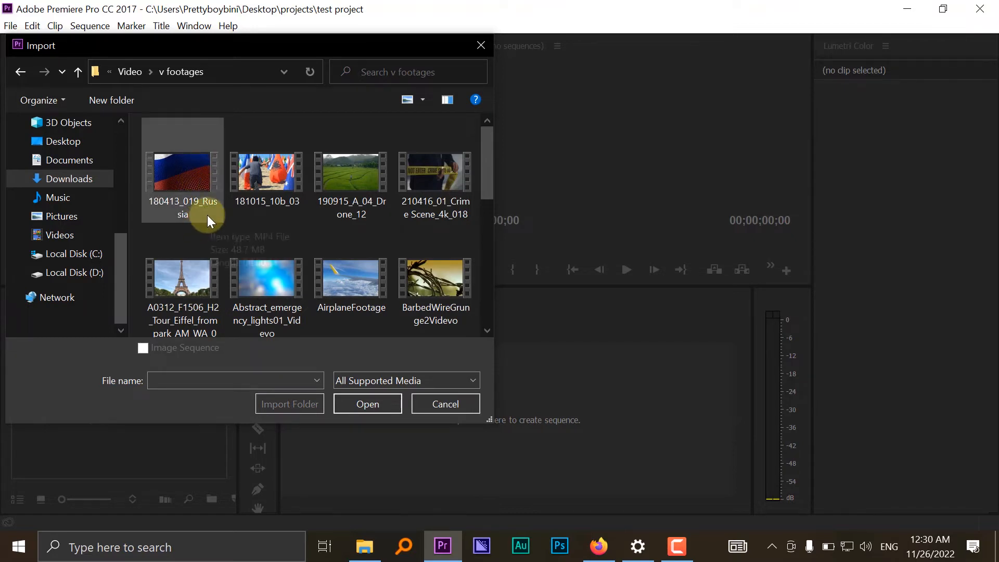
- Import the clips 190915_A_04_Drone_12, A0312_F1506_H2_Tour_Eiffel_from_park_AM_WA_02 and AirplaneFootage into the project
left_click(214, 177)
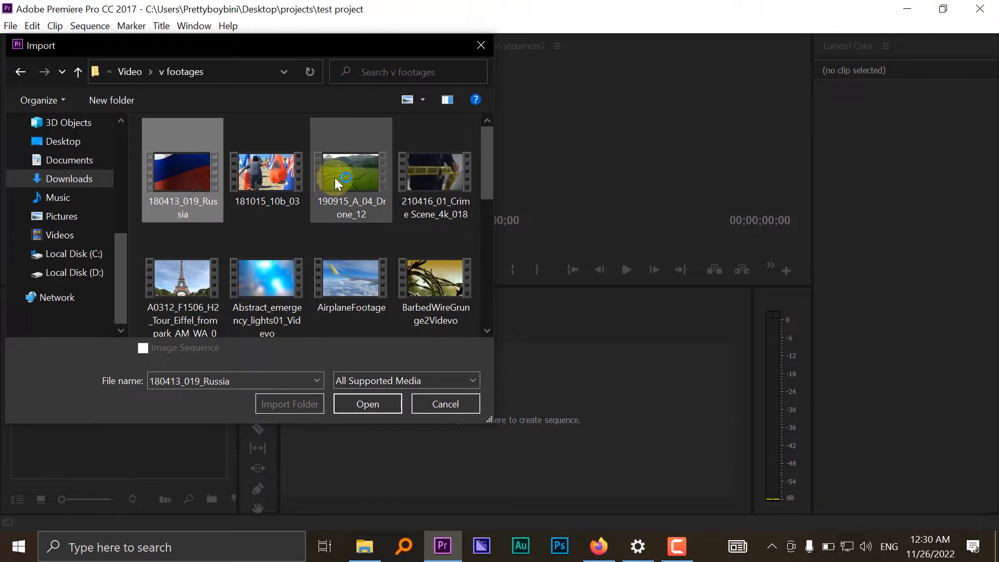
left_click(356, 176)
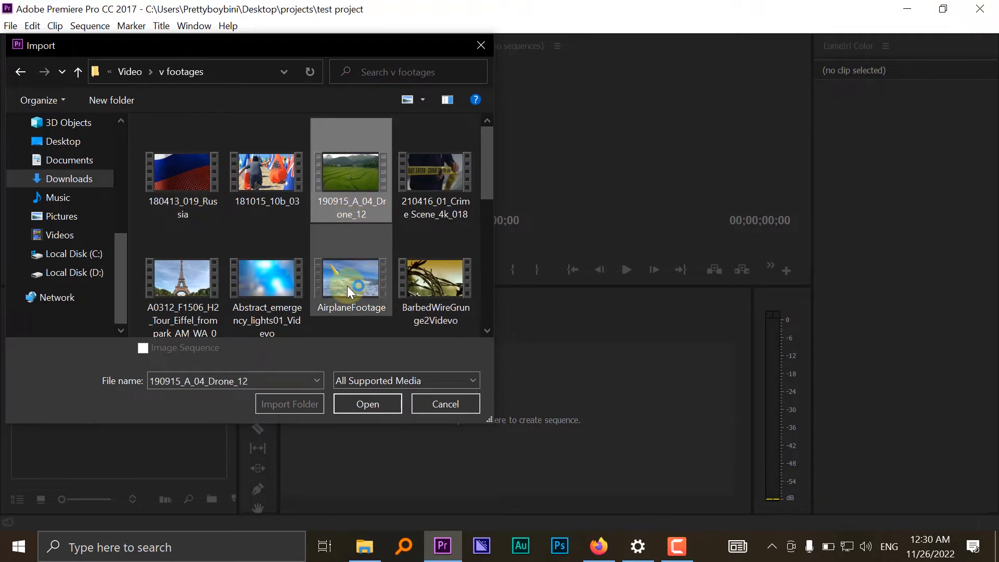
left_click(178, 276, "ctrl")
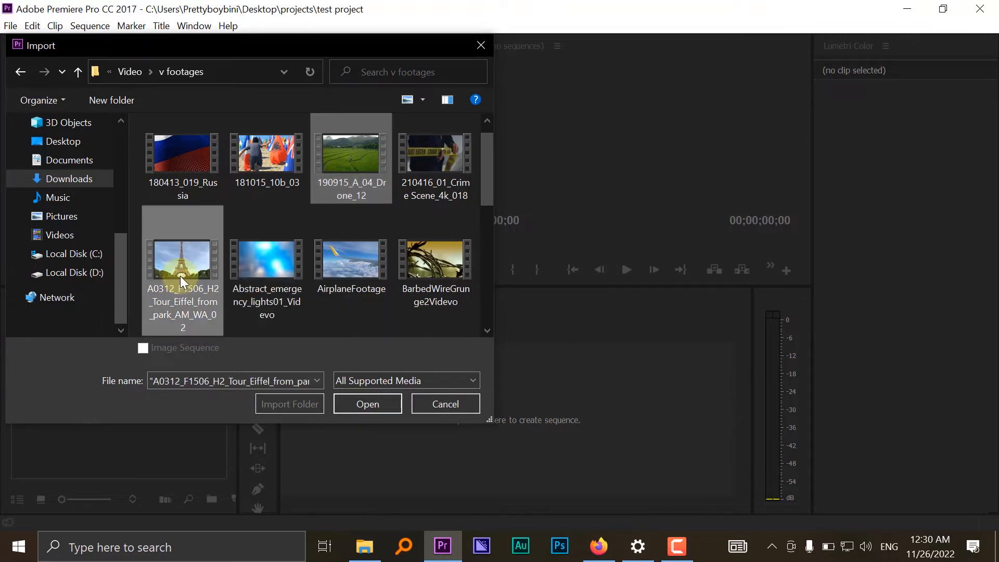
left_click(361, 251, "ctrl")
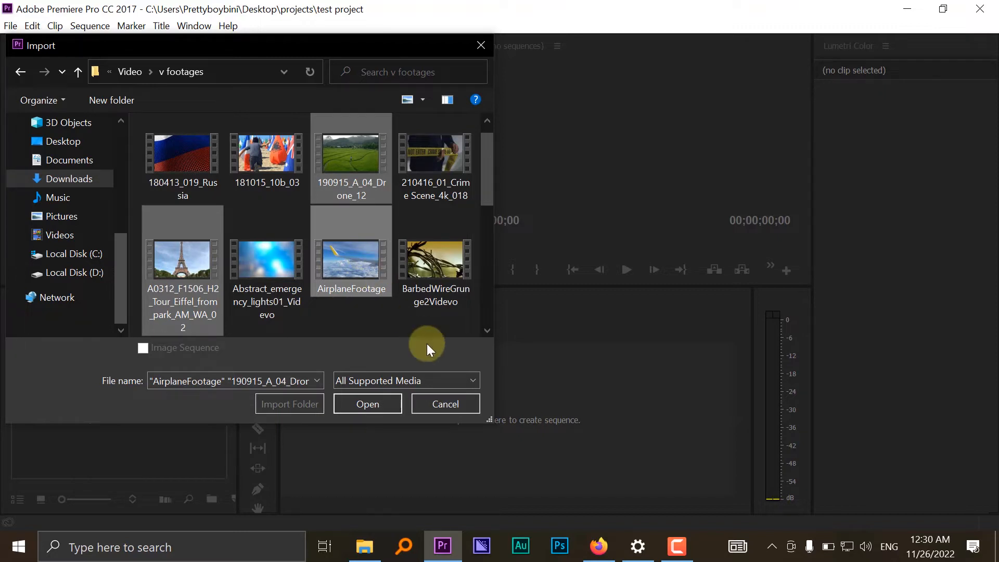
left_click(367, 404)
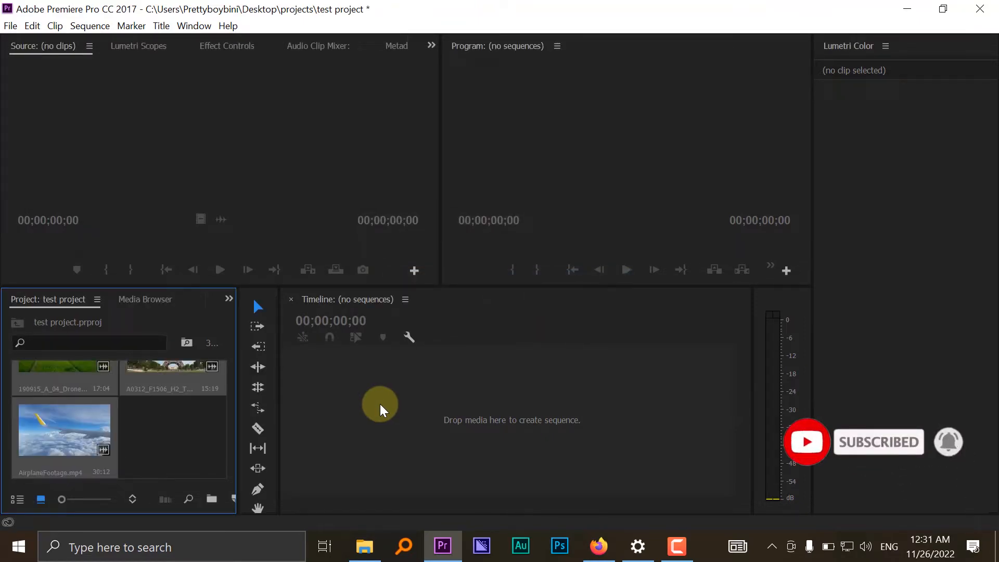
- Look over the three imported clips and delete them all from the project
scroll(200, 407, "up", 2)
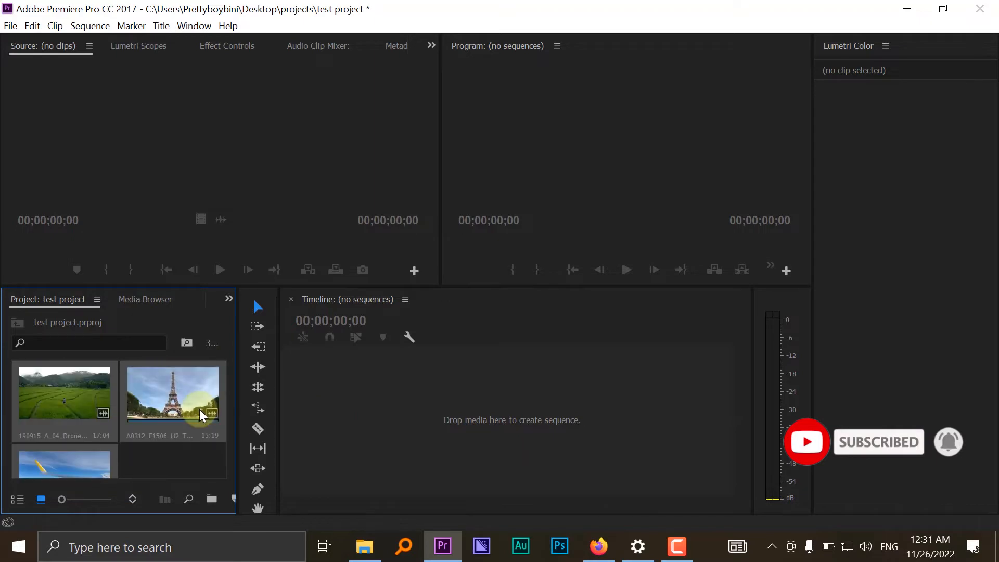
scroll(199, 409, "down", 2)
scroll(201, 414, "up", 1)
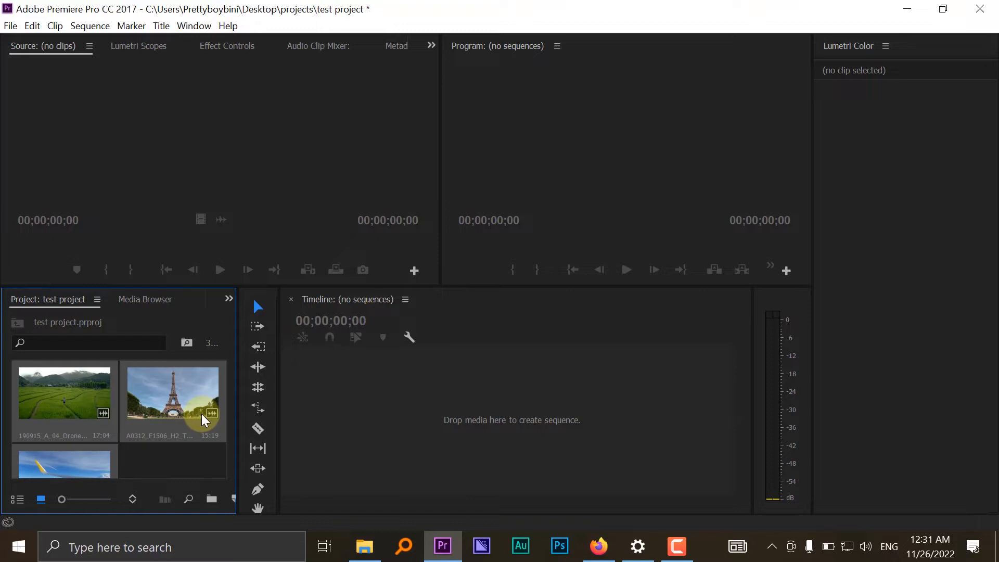
key("Delete")
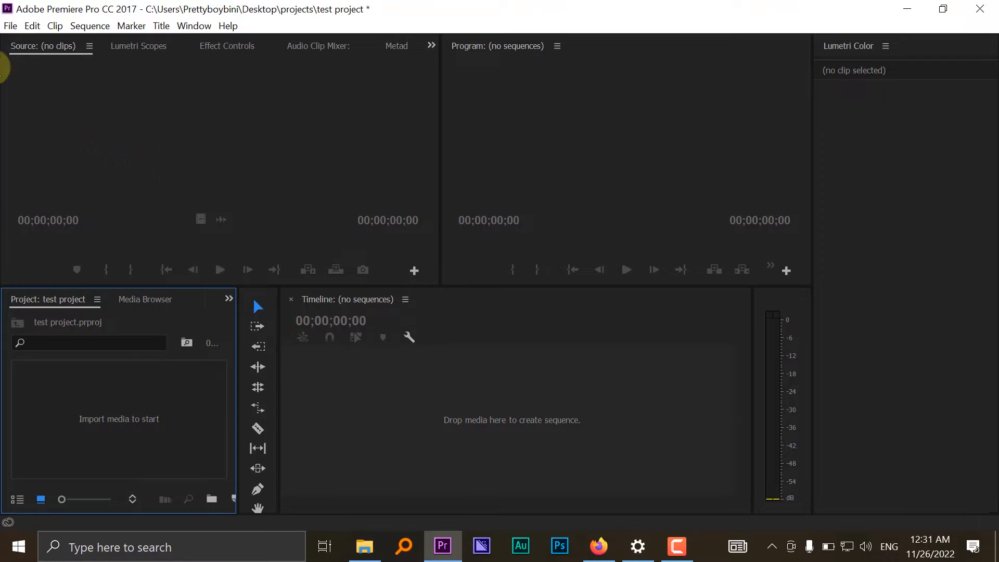
- Import the drone rice-field clip 190915_A_04_Drone_12, the Eiffel Tower clip and AirplaneFootage again from the "v footages" folder
left_click(10, 26)
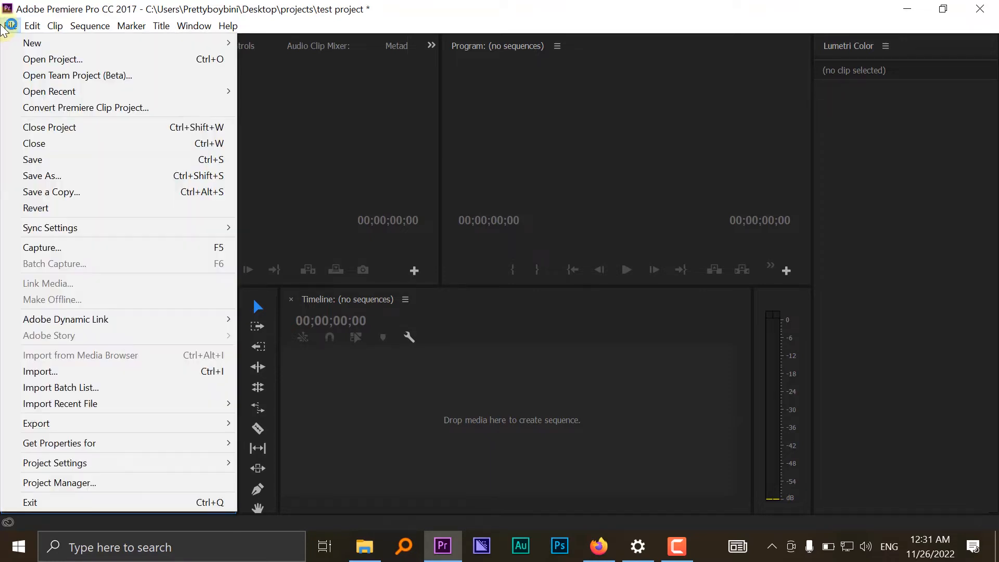
left_click(66, 373)
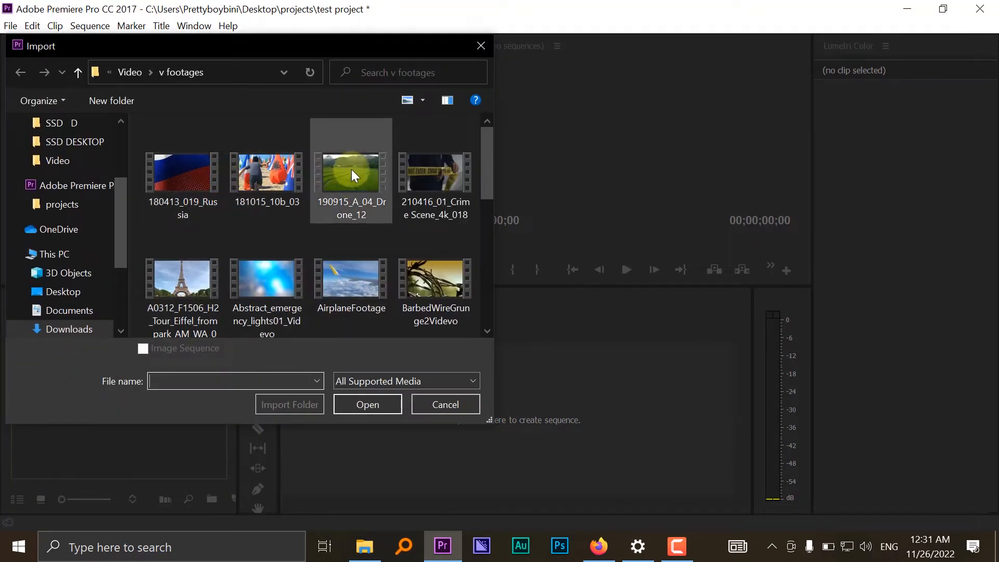
left_click(323, 193)
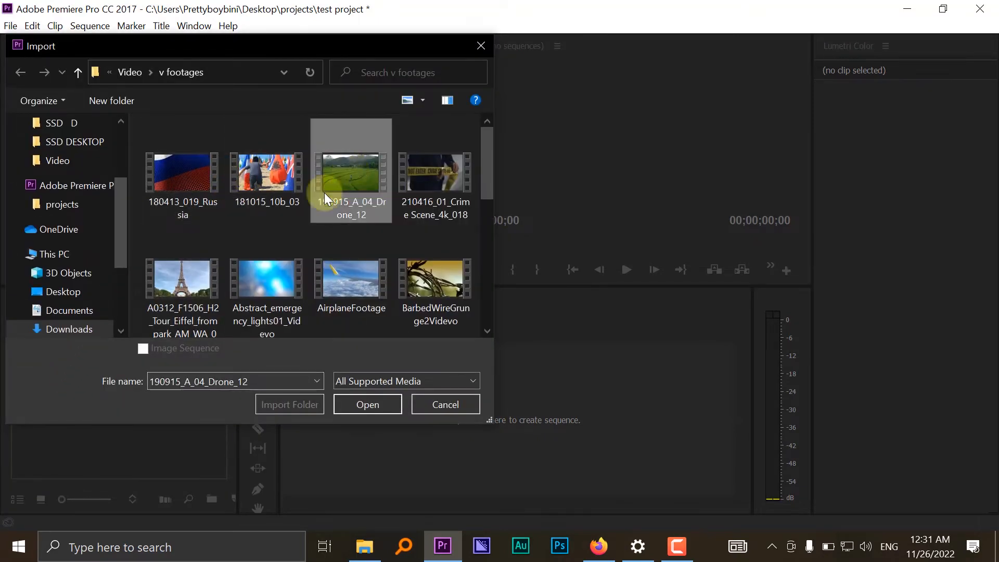
left_click(157, 267, "ctrl")
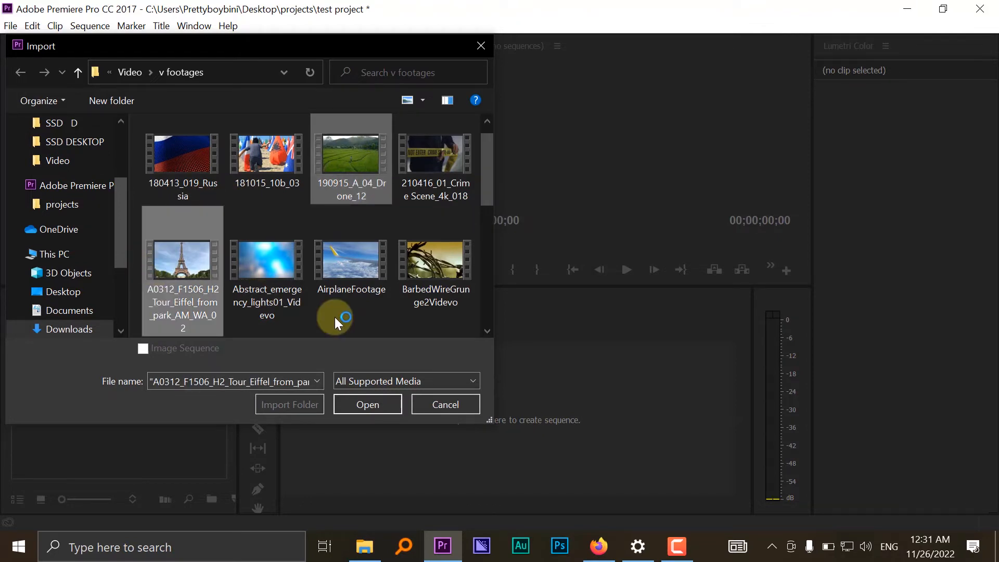
left_click(336, 260, "ctrl")
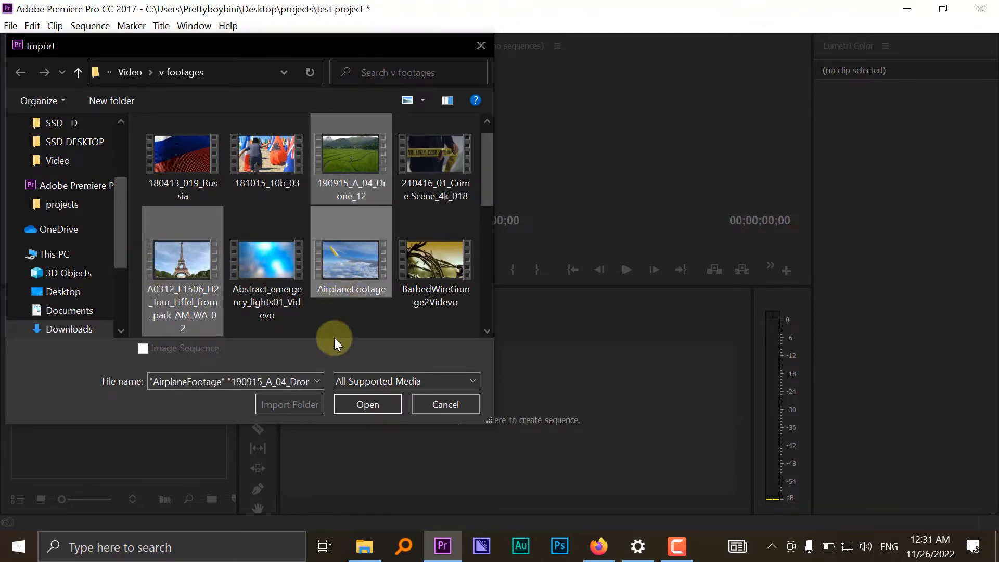
left_click(349, 403)
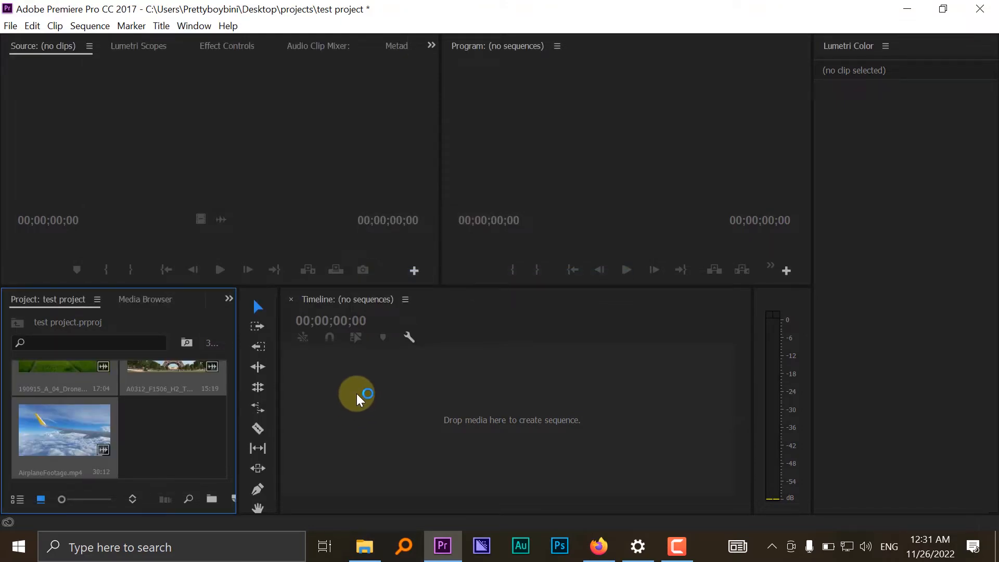
scroll(217, 416, "up", 2)
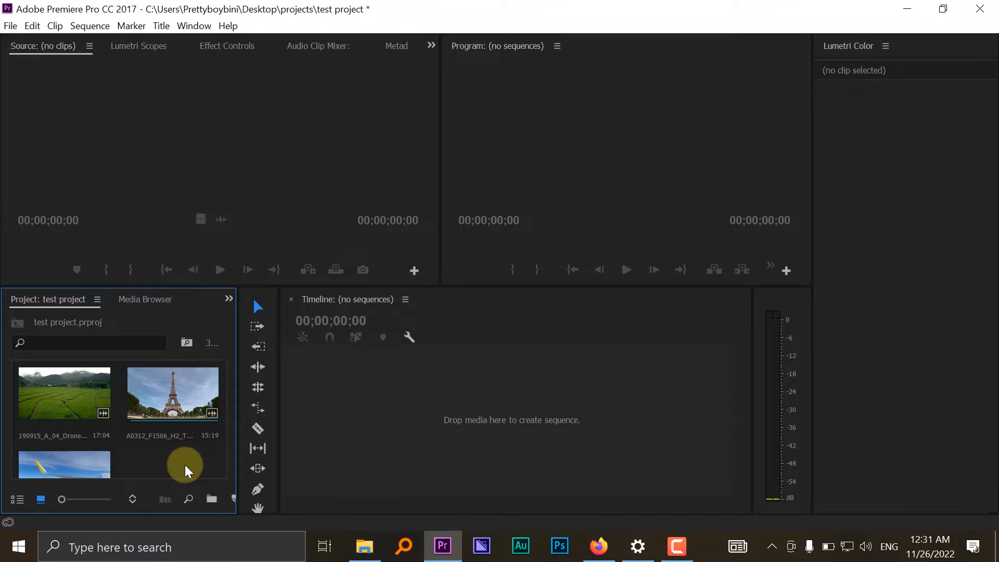
- Start creating a new sequence and bring up its preset choices for the empty timeline
left_click(332, 413)
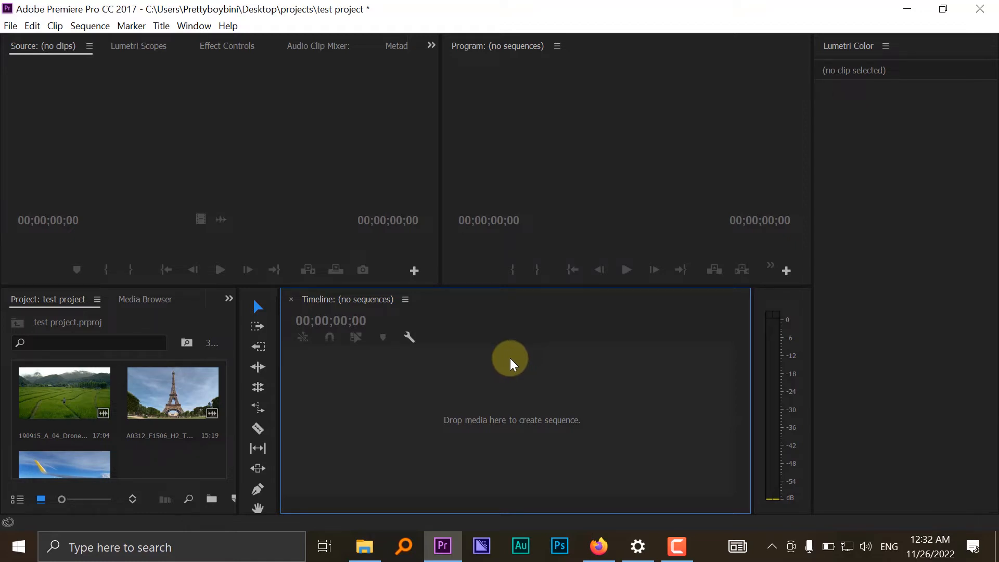
left_click(92, 27)
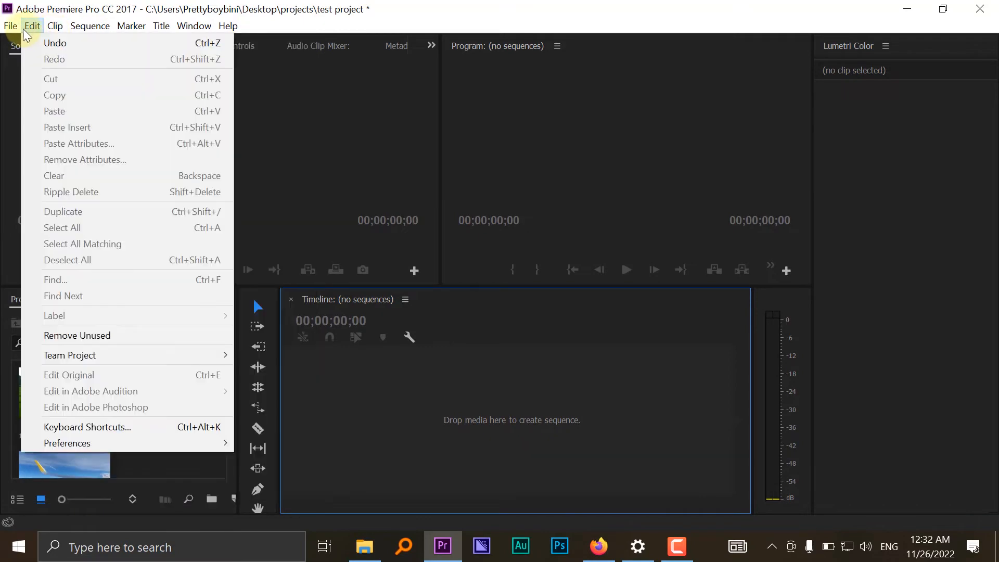
mouse_move(15, 30)
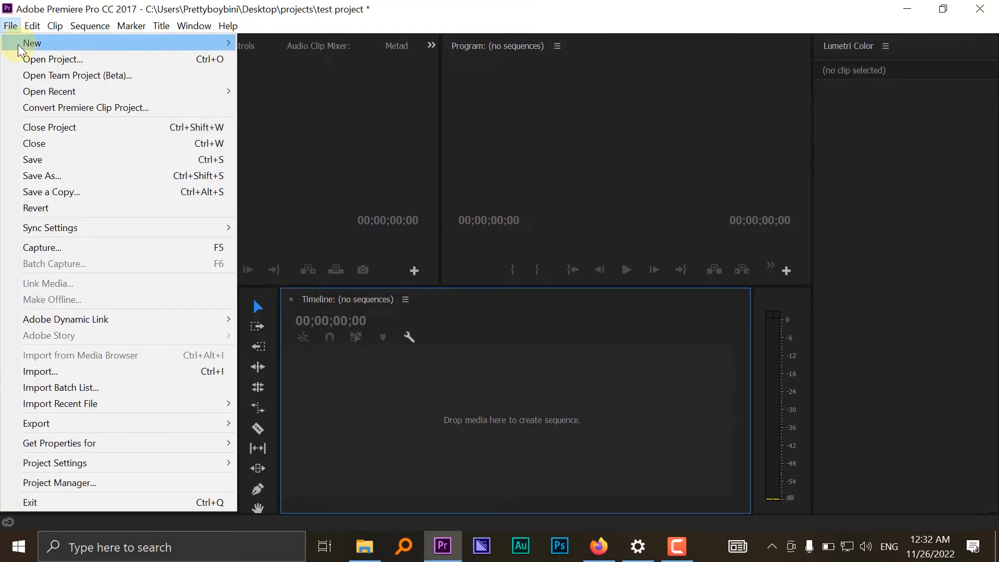
left_click(266, 76)
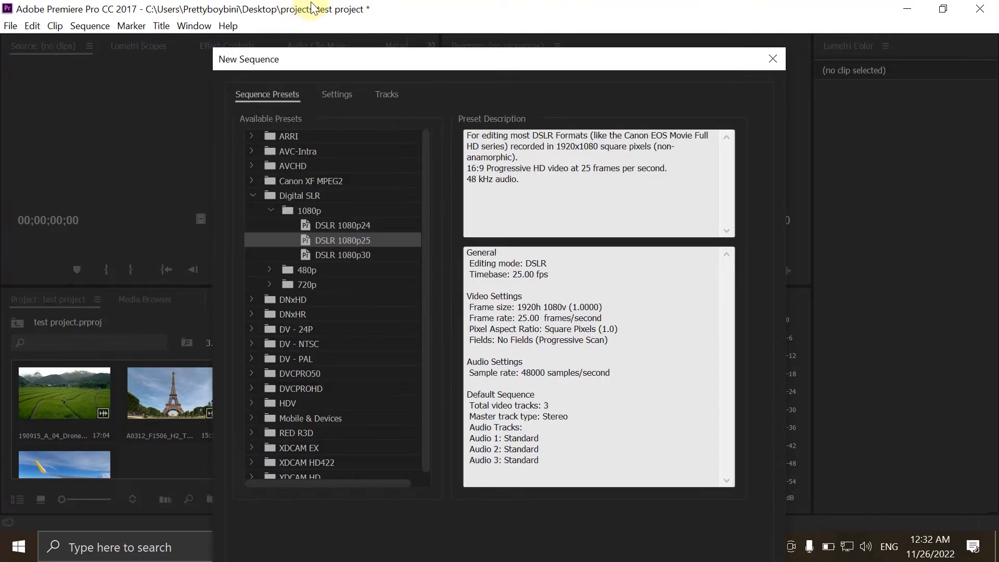
left_click_drag(414, 49, 423, 22)
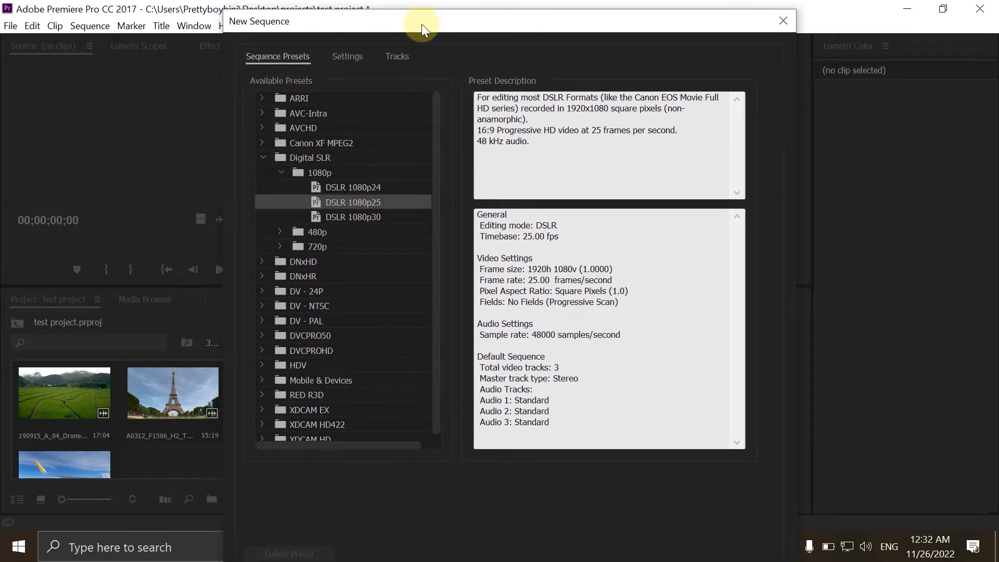
- Look through the available sequence preset groups, including ARRI, AVC-Intra, AVCHD, Canon XF MPEG2, Digital SLR and DNxHR
left_click(304, 98)
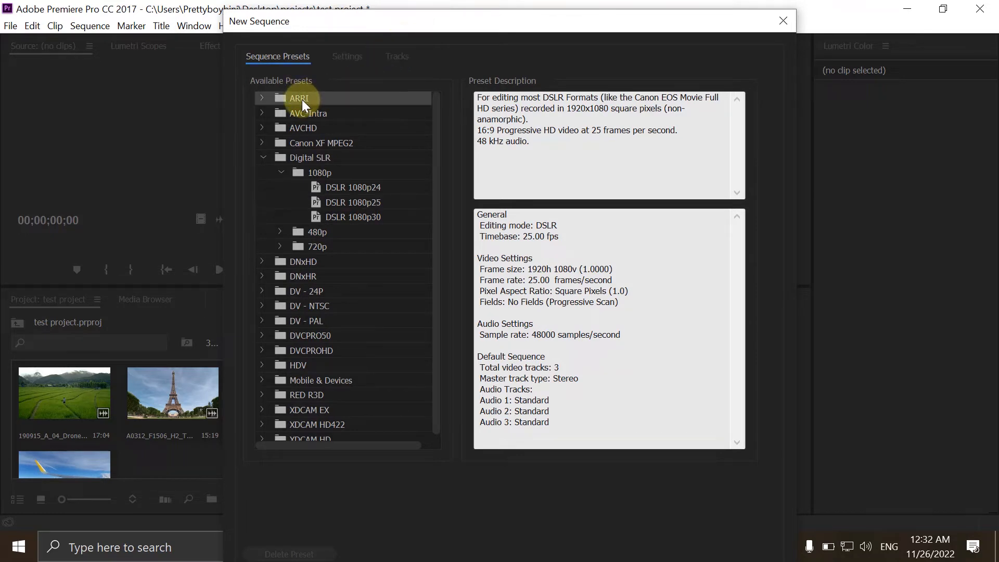
left_click(318, 113)
left_click(308, 133)
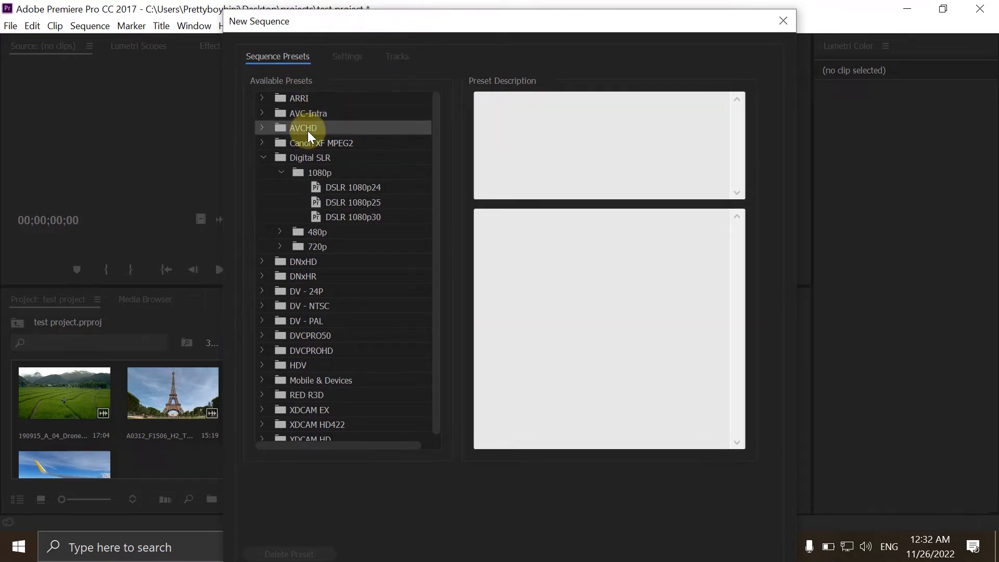
left_click(312, 143)
left_click(330, 156)
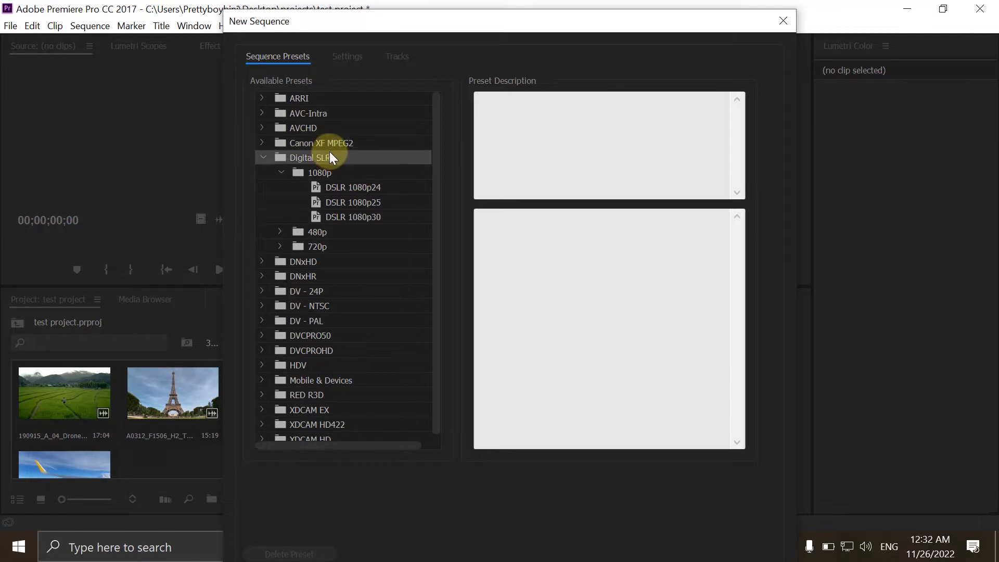
left_click(333, 276)
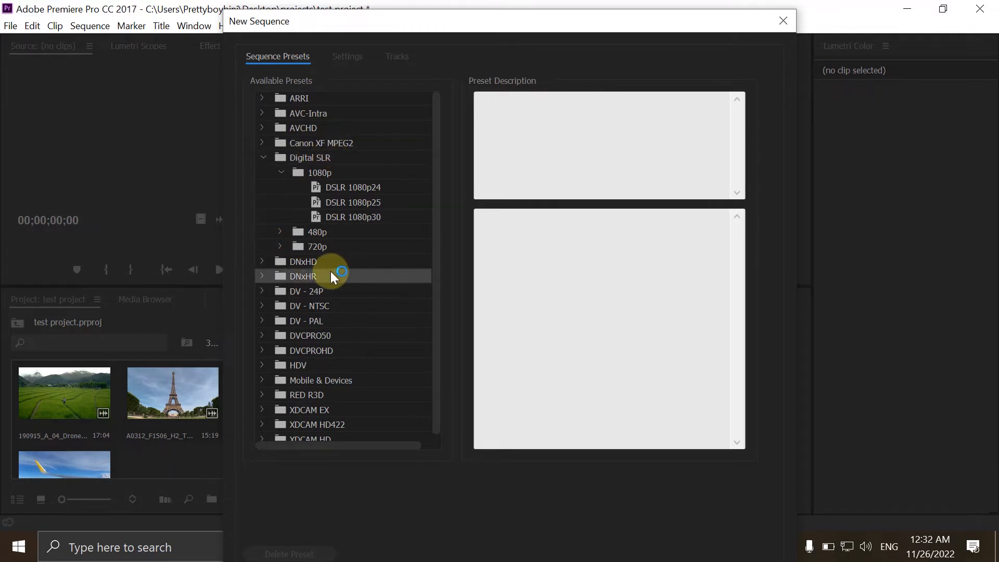
scroll(316, 190, "down", 1)
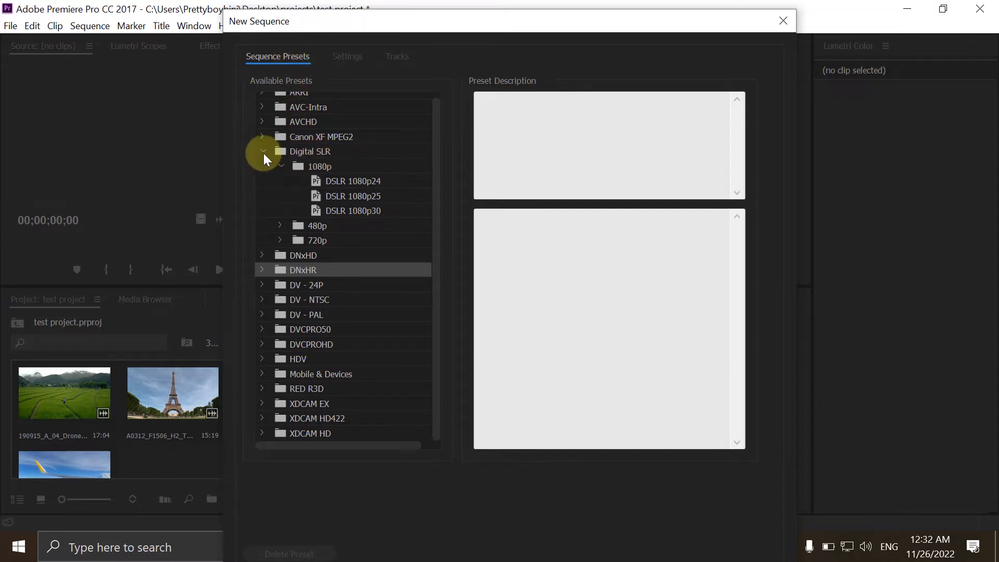
- Choose the DSLR 1080p25 preset from the Digital SLR 1080p group for the new sequence
left_click(300, 151)
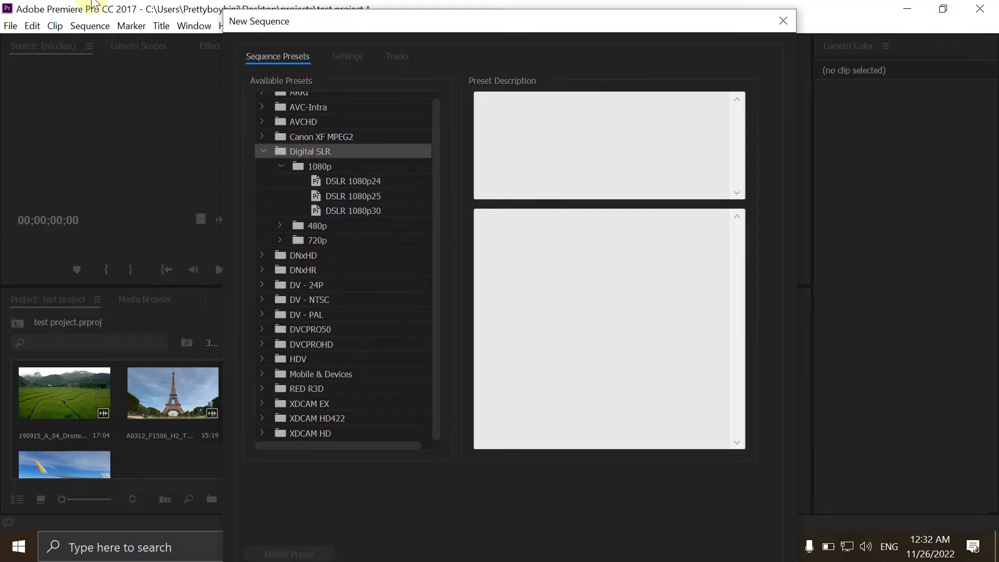
left_click(364, 195)
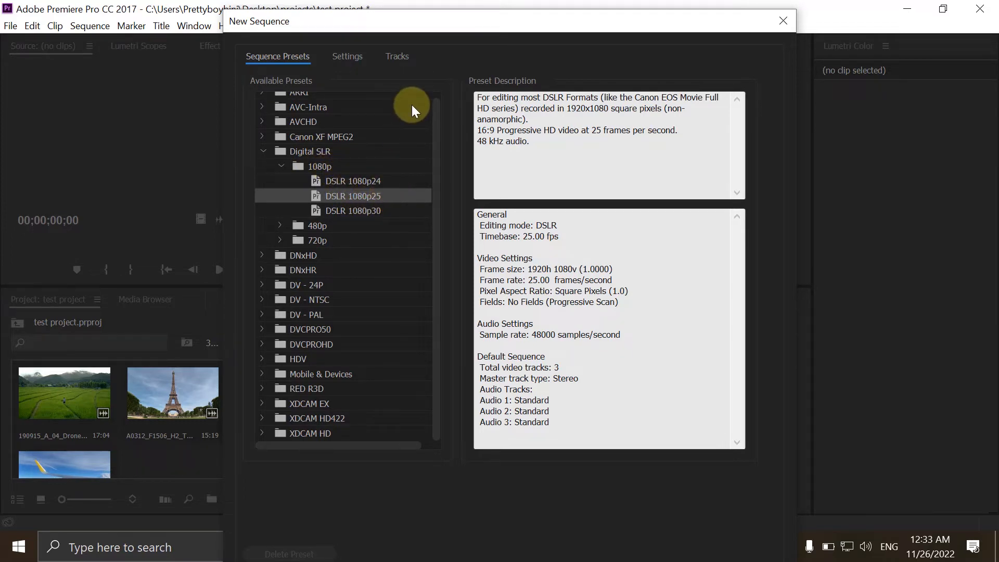
left_click_drag(443, 23, 424, 38)
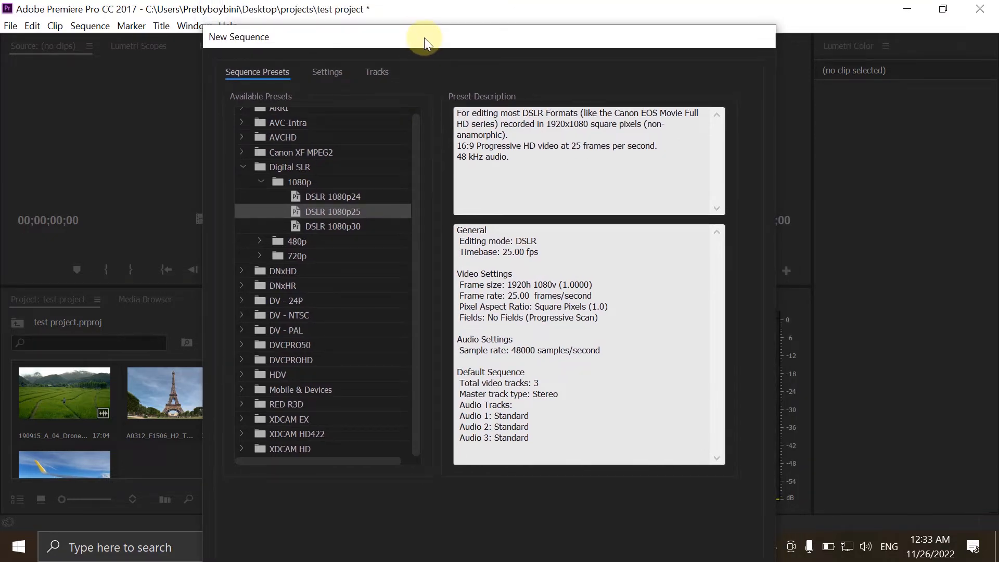
- Create the sequence from the chosen preset, and load the drone rice-field clip into the Source monitor to preview its footage
key("Return")
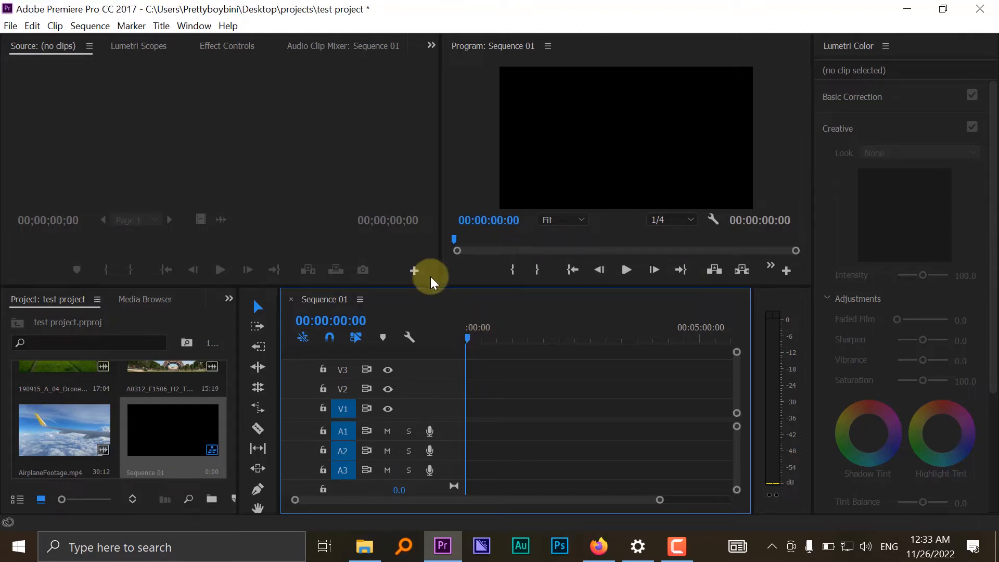
scroll(139, 412, "up", 1)
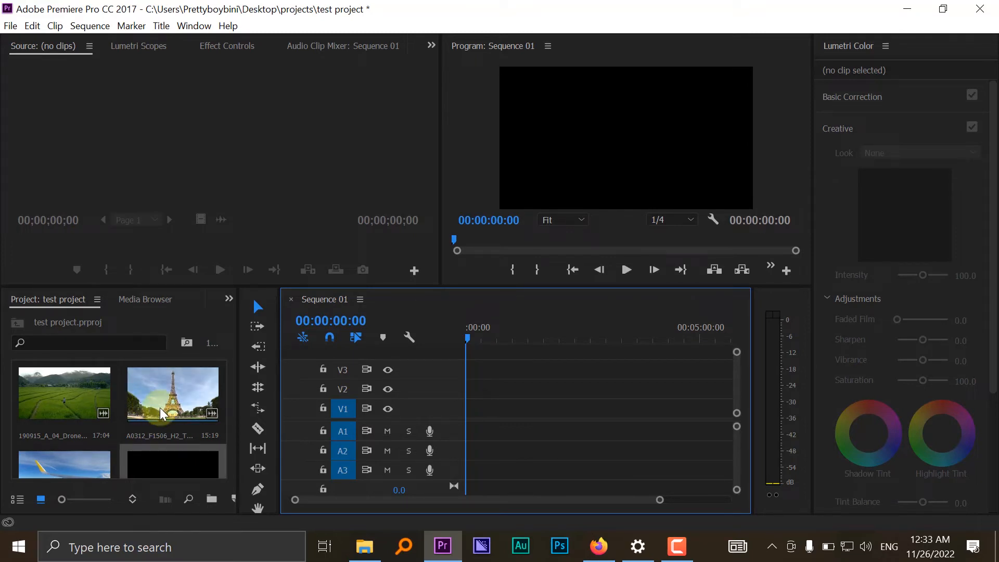
double_click(44, 391)
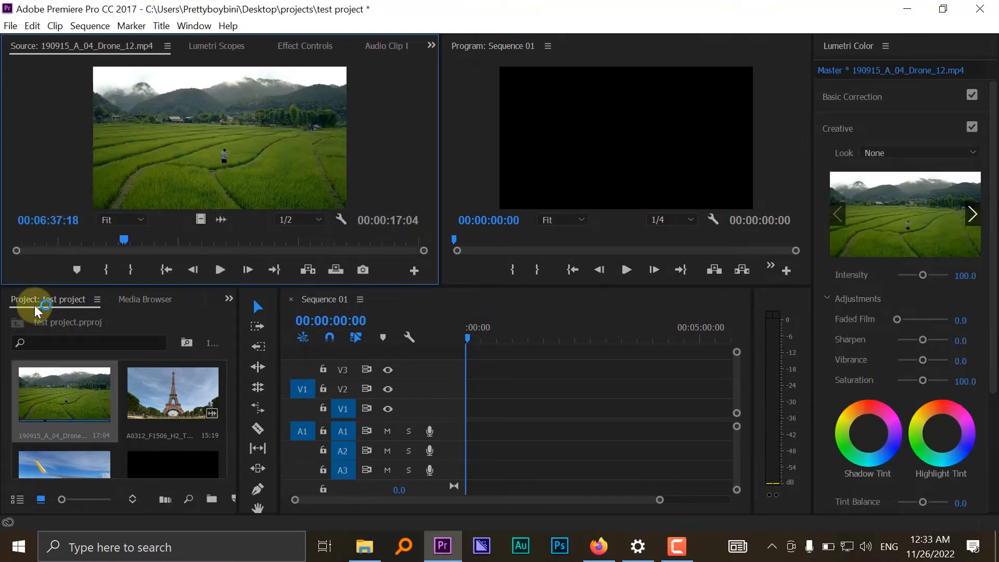
left_click_drag(24, 232, 291, 250)
left_click_drag(190, 235, 45, 239)
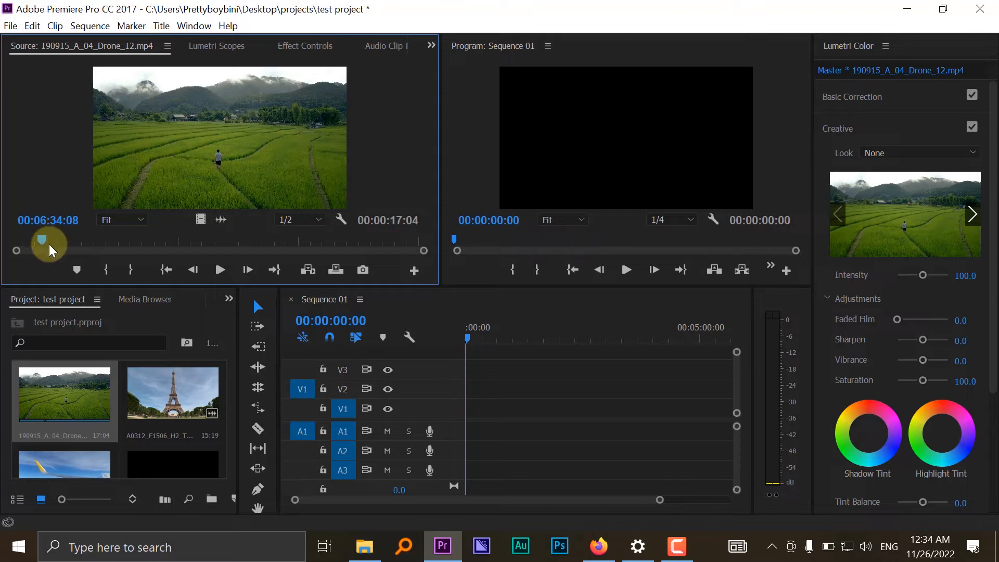
- Mark the drone clip's in point at 00:06:35:01 and its out point at 00:06:40:23 in the Source monitor
left_click_drag(48, 239, 64, 242)
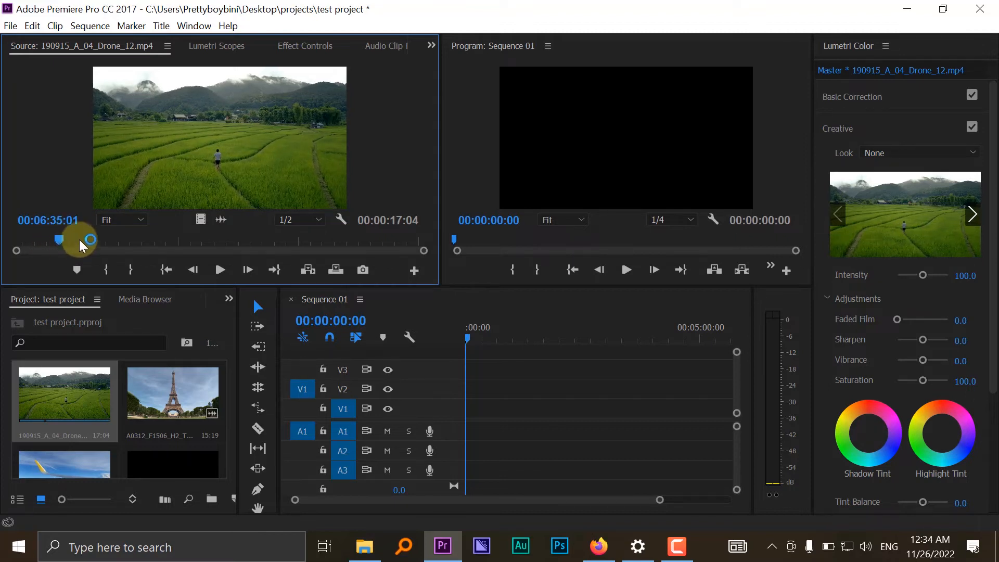
left_click(105, 269)
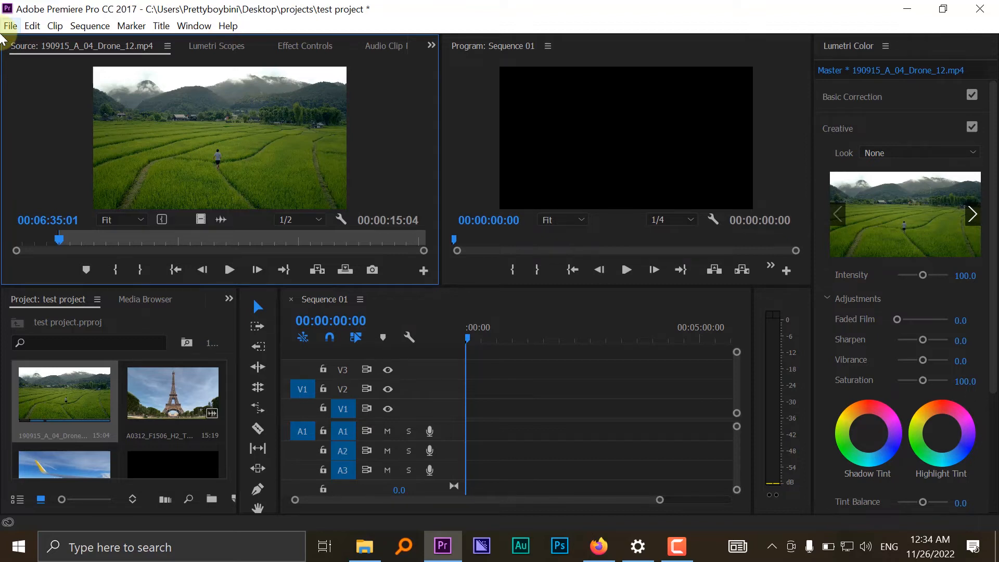
key("space")
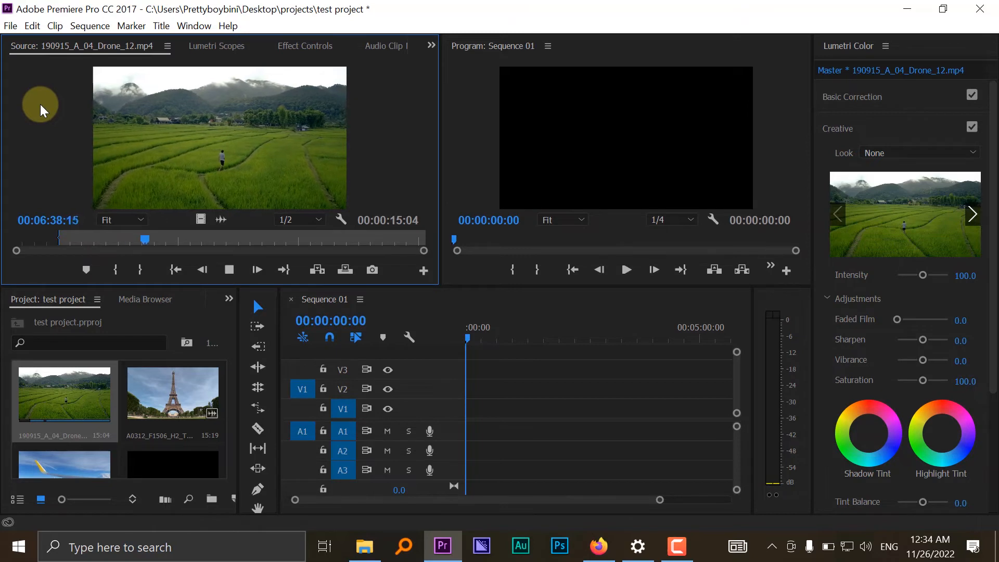
left_click(224, 260)
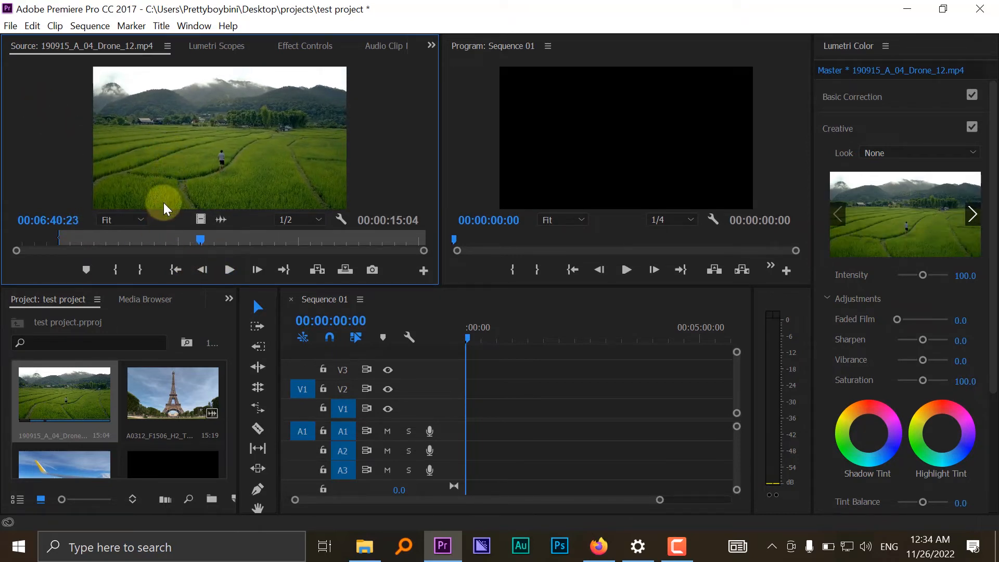
left_click(140, 272)
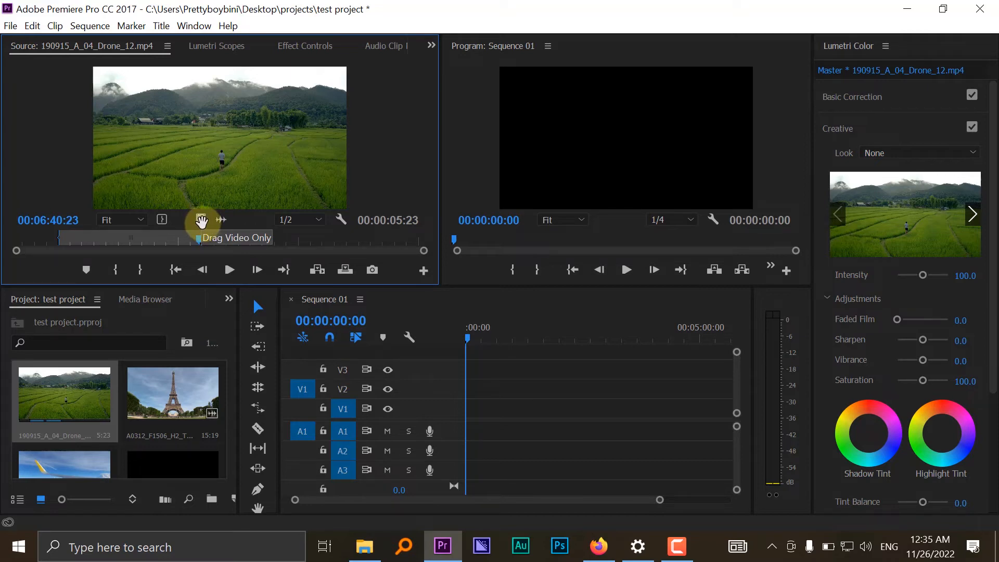
- Place only the video of the marked drone section at the start of track V1, changing the sequence settings to match the clip
left_click_drag(201, 221, 200, 219)
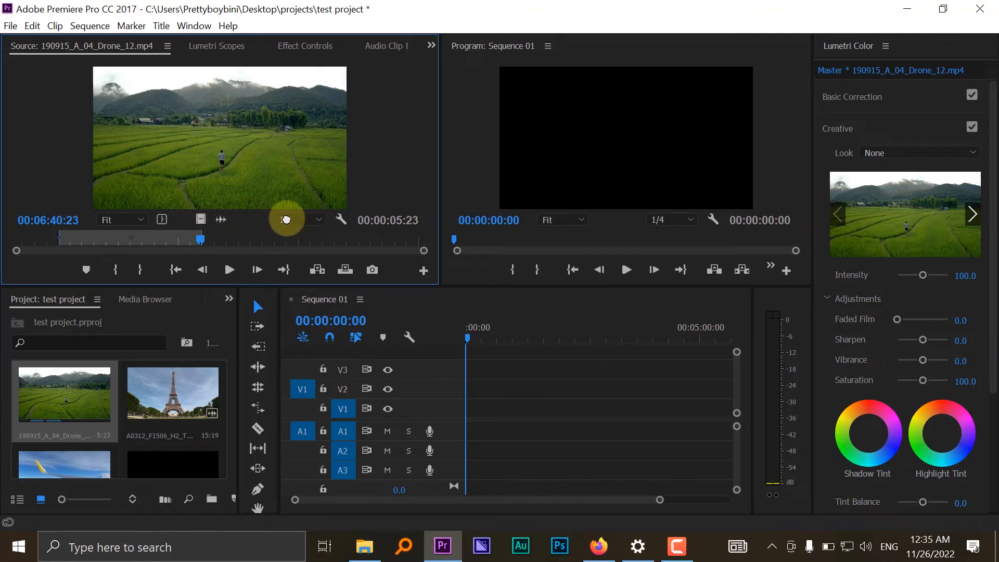
left_click_drag(460, 311, 460, 419)
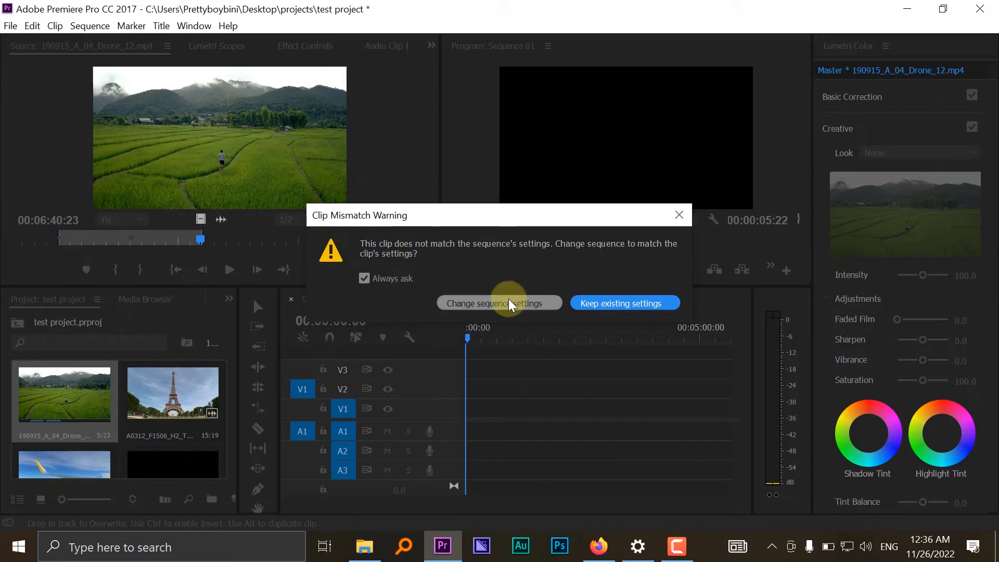
left_click(489, 302)
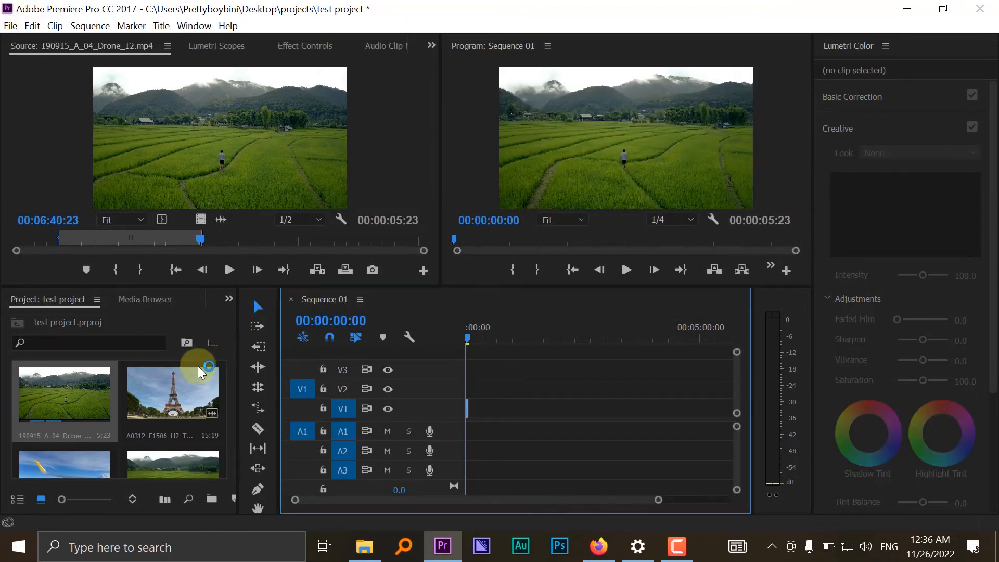
- Mark the Eiffel Tower clip from 00:00:02:02 to 00:00:05:18 and place its video directly after the drone clip on V1
double_click(171, 379)
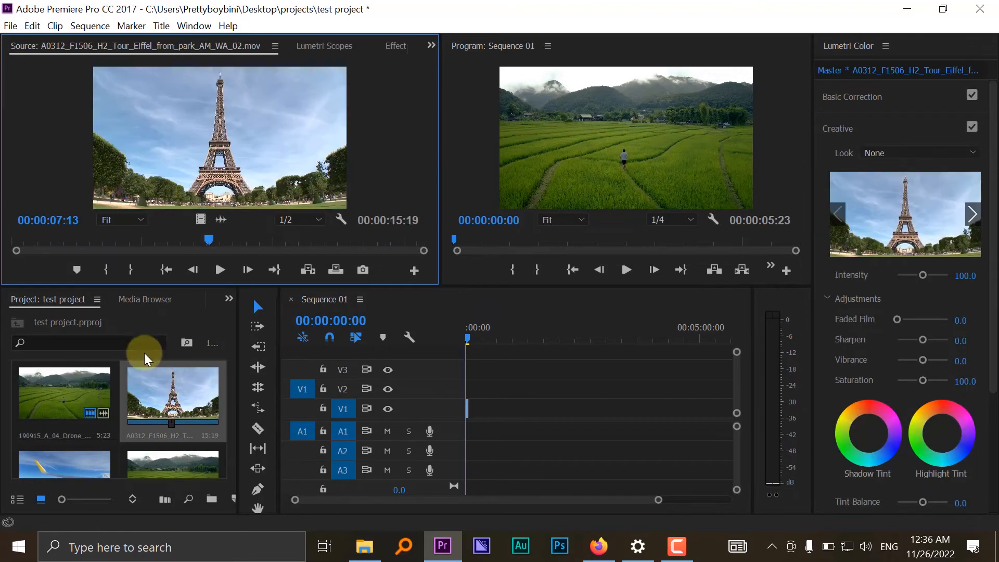
left_click_drag(26, 243, 60, 227)
left_click(106, 269)
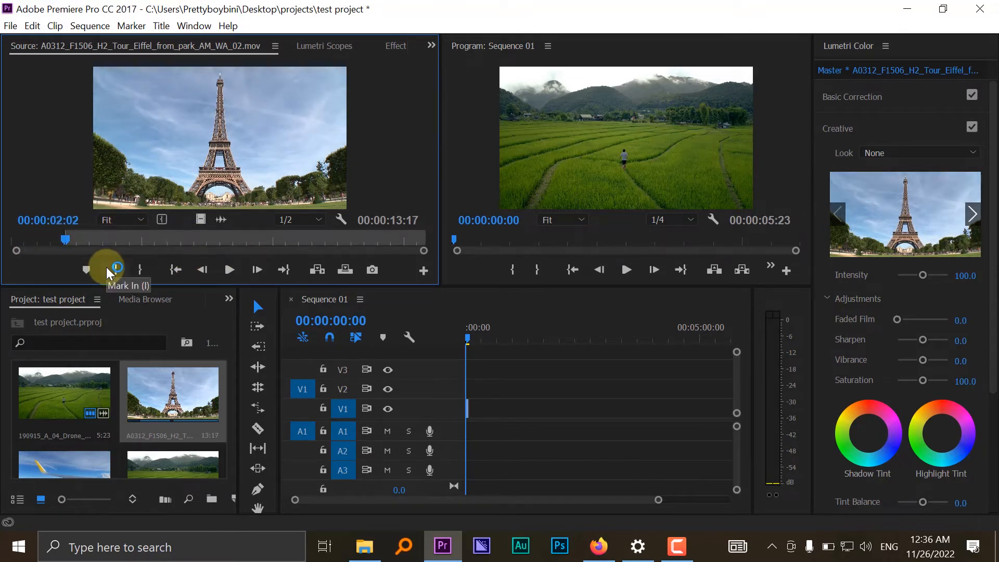
left_click_drag(68, 241, 163, 242)
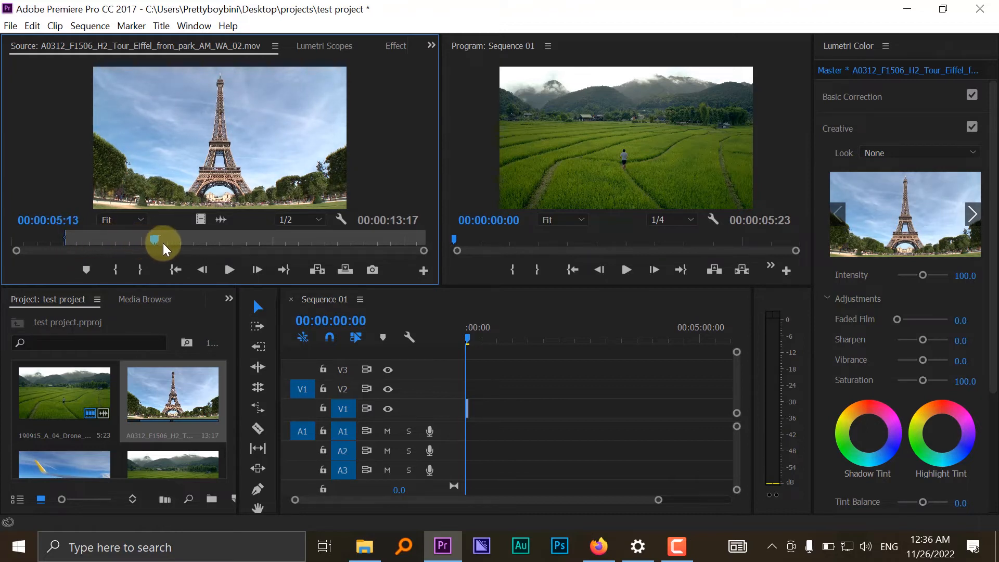
left_click(138, 269)
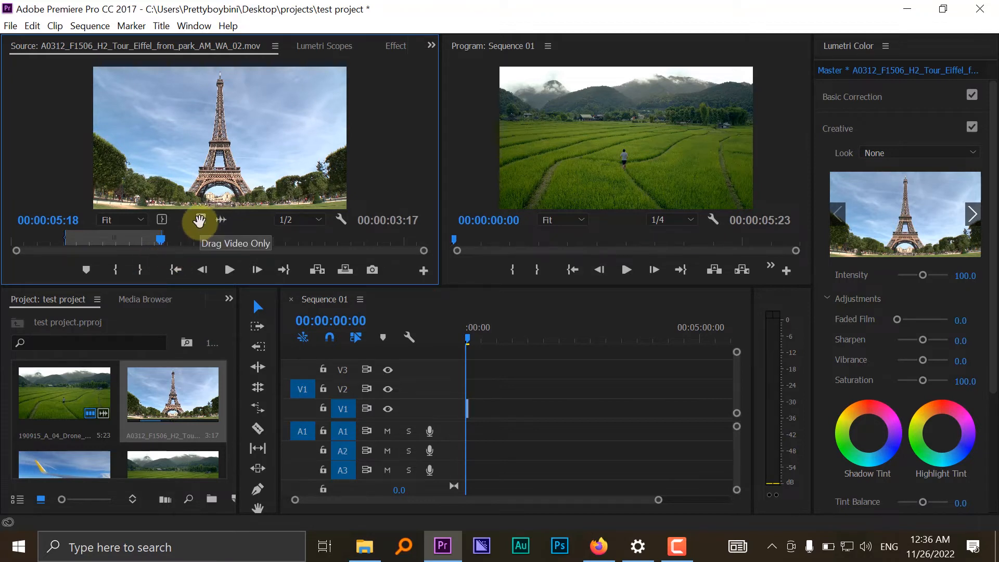
left_click_drag(295, 245, 475, 409)
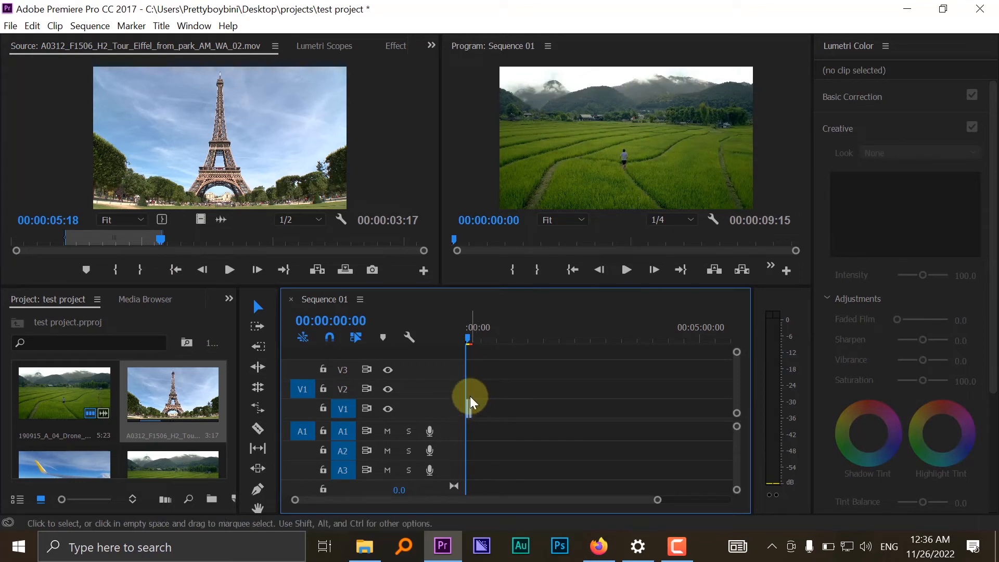
- Mark a section of AirplaneFootage ending at 00:00:12:18 and place only its video directly after the Eiffel Tower clip on V1
scroll(173, 378, "down", 2)
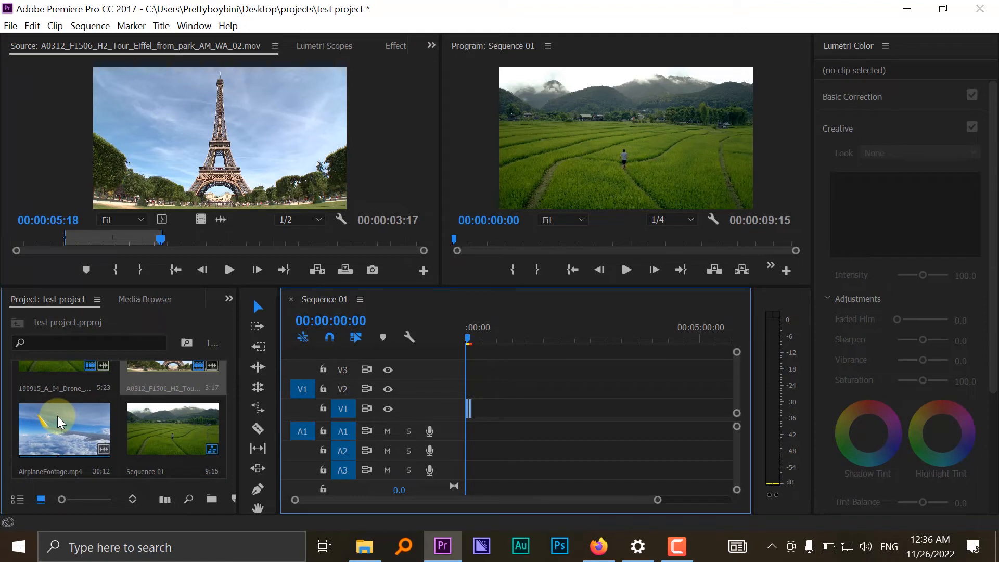
double_click(58, 416)
left_click(51, 254)
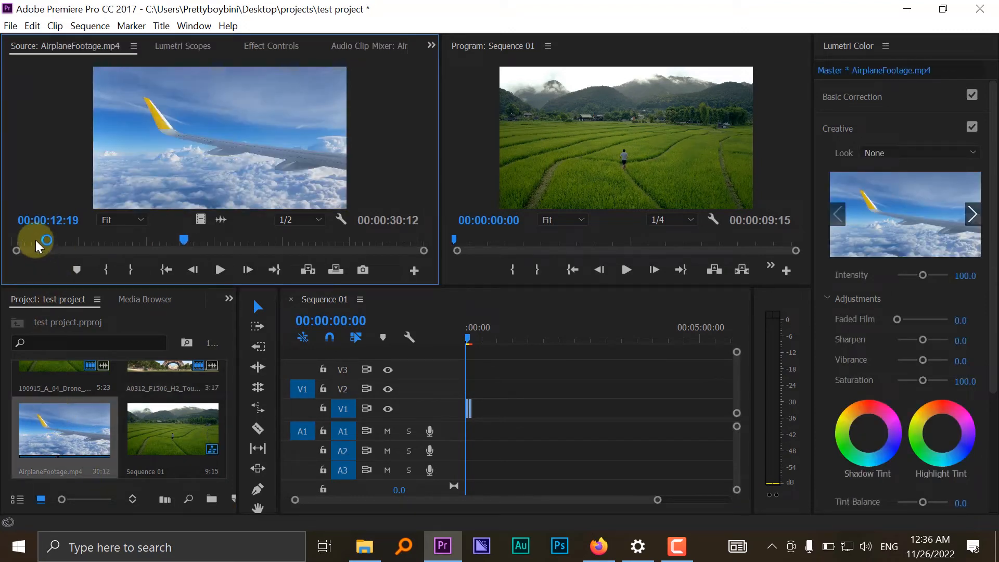
mouse_move(36, 239)
left_mouse_down()
mouse_move(210, 241)
mouse_move(92, 236)
mouse_move(198, 246)
mouse_move(183, 251)
left_mouse_up()
left_click(104, 269)
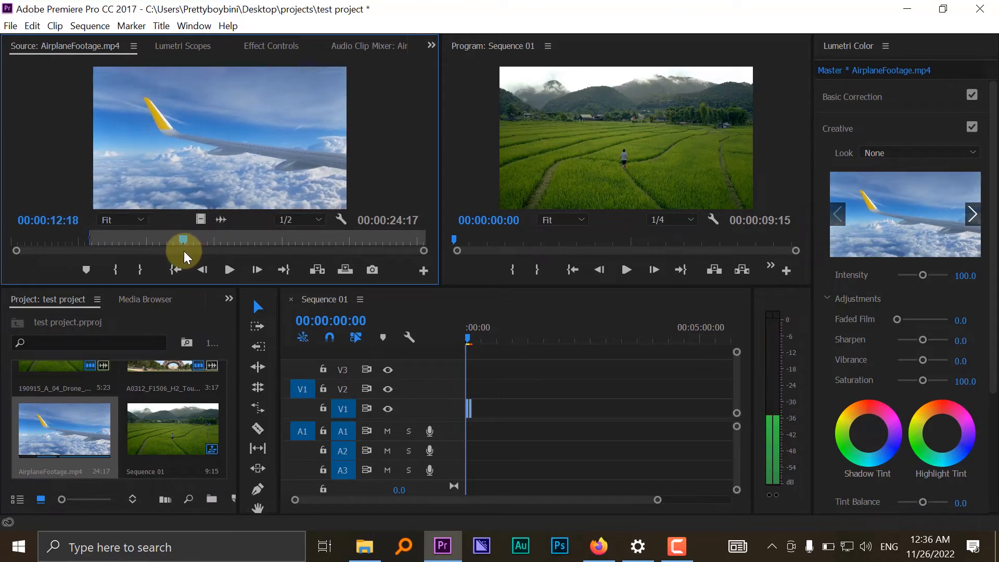
left_click(139, 270)
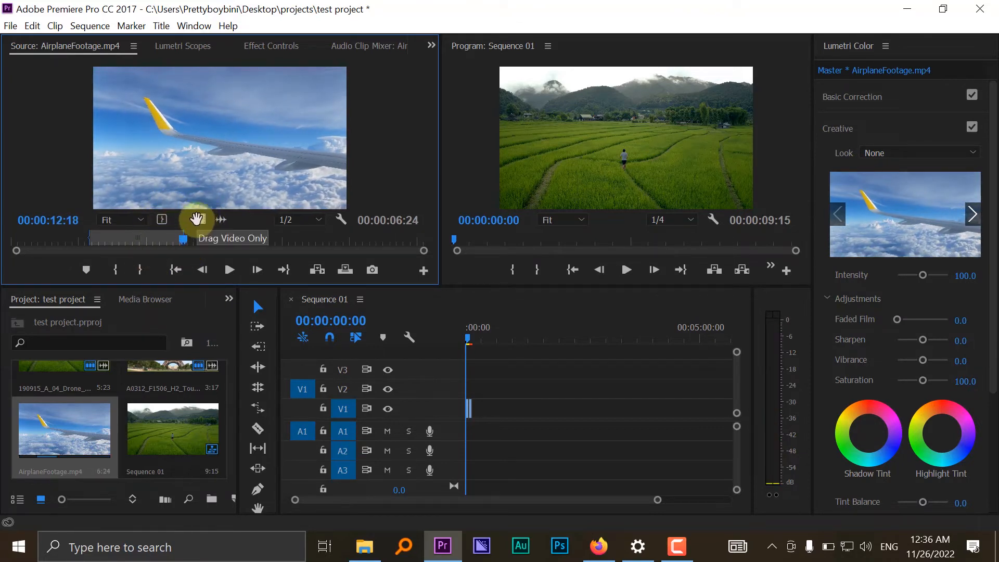
left_click_drag(200, 224, 478, 411)
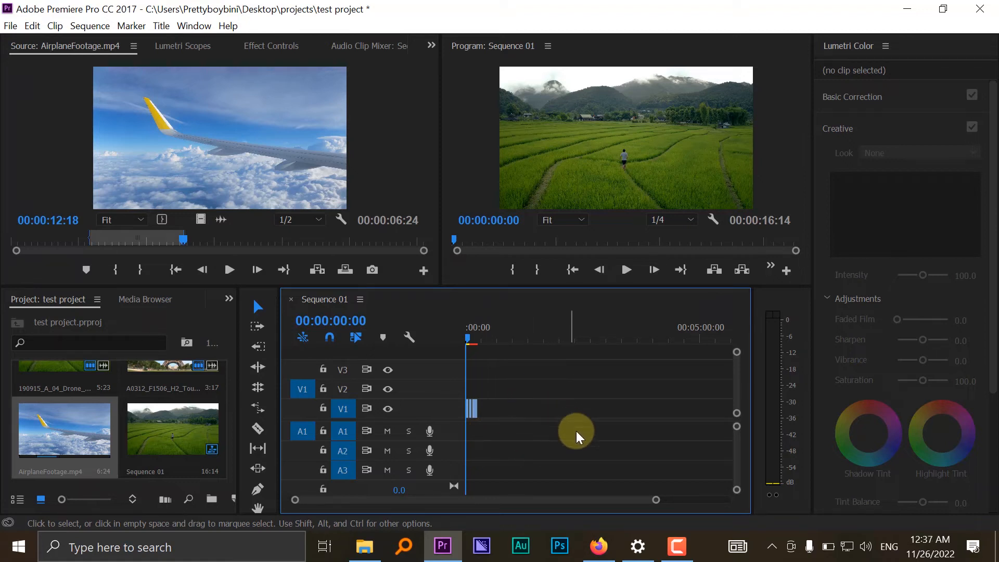
- Zoom the Sequence 01 timeline so that all three clips on V1 are enlarged and fit in view
left_click(493, 408)
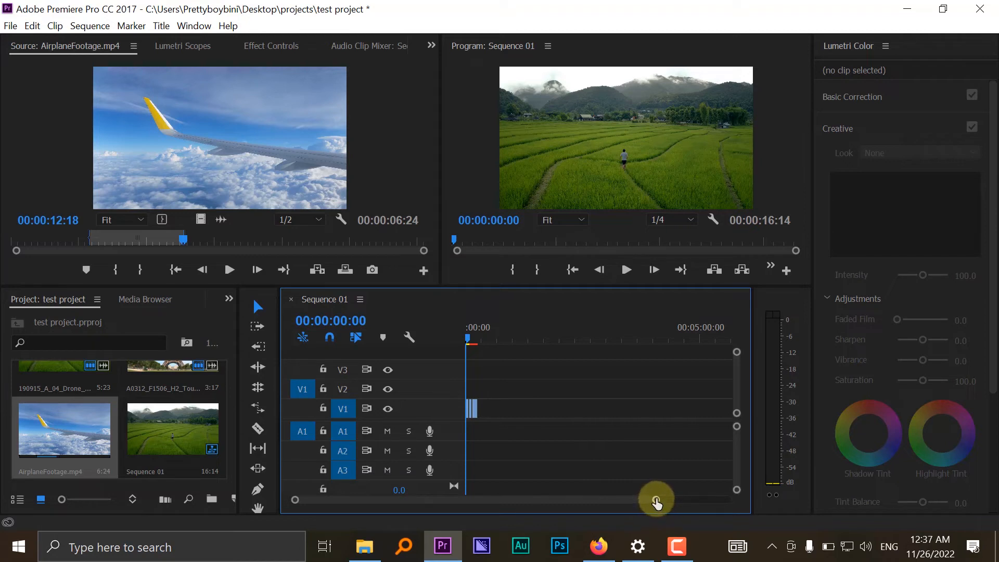
left_click_drag(656, 500, 459, 507)
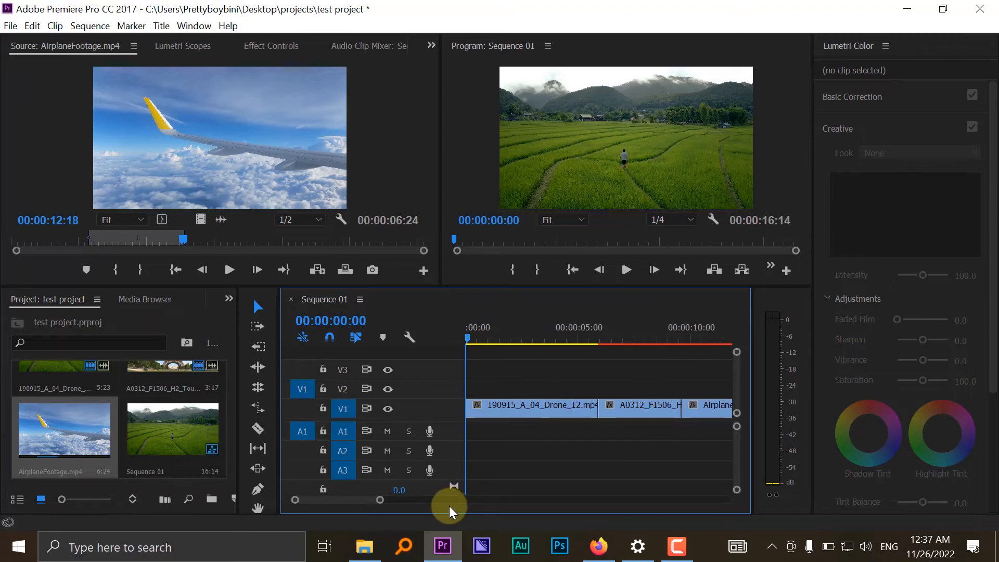
key("minus")
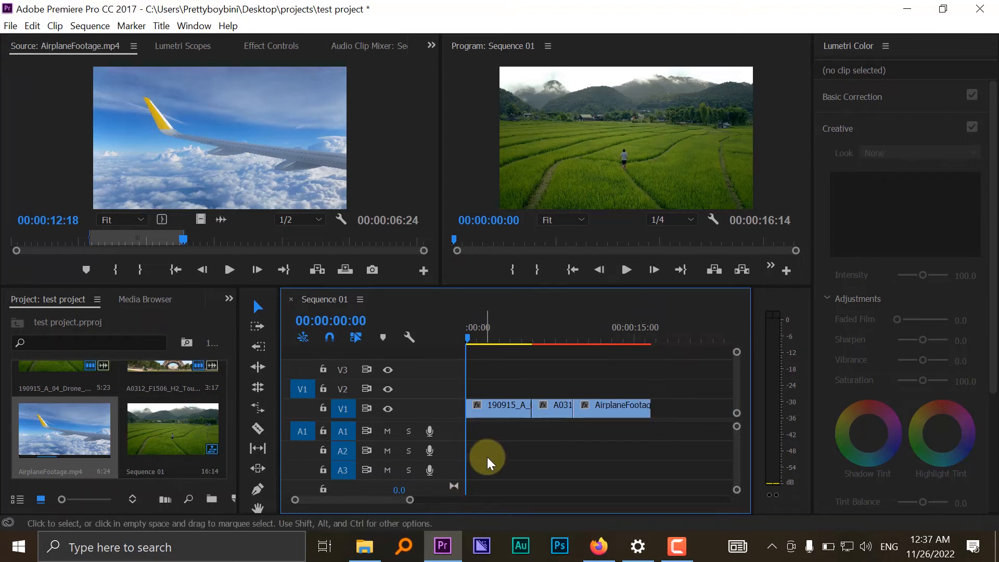
key("equal")
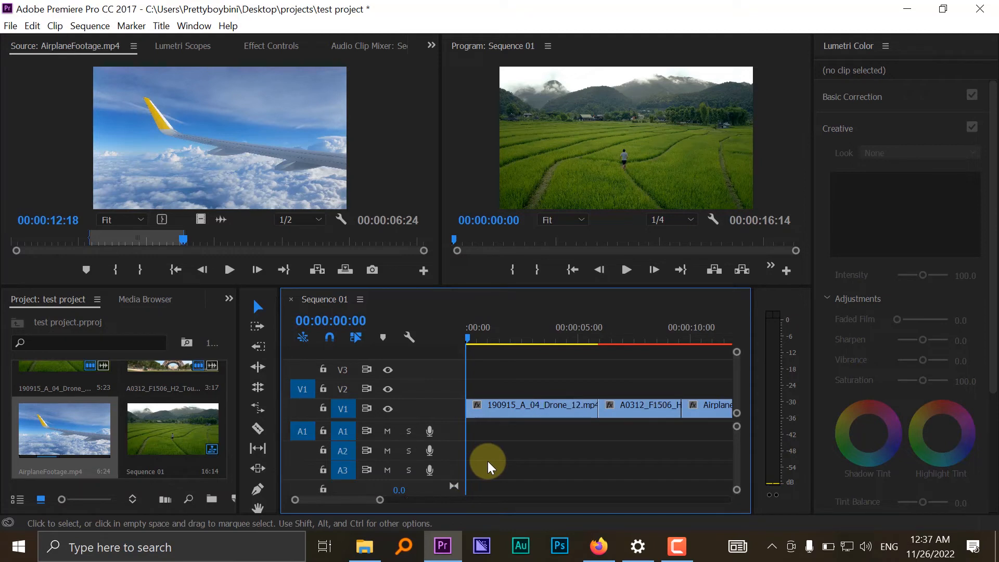
key("minus")
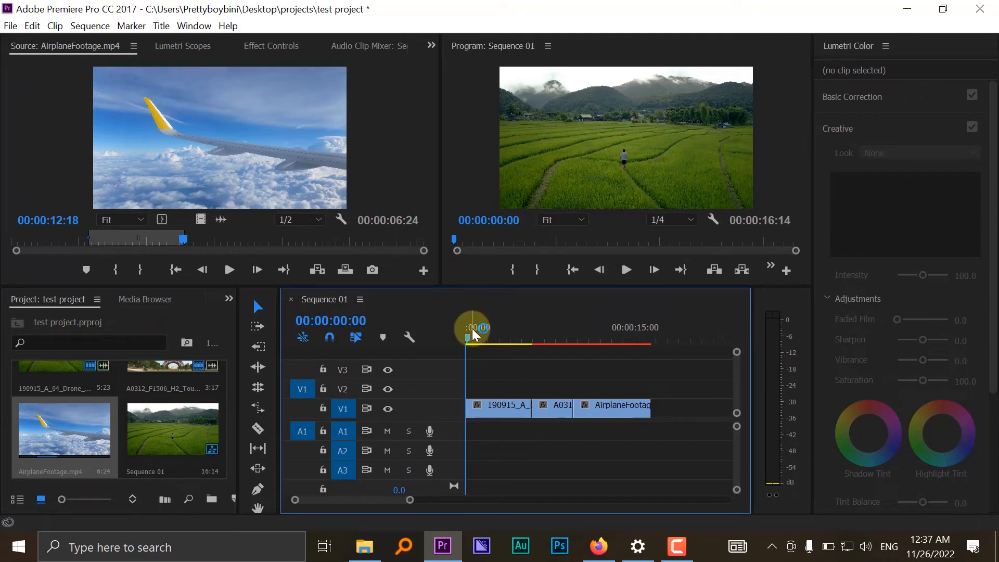
- Check each of the three clips on V1 and play the sequence from the start into the Eiffel Tower clip
left_click(498, 414)
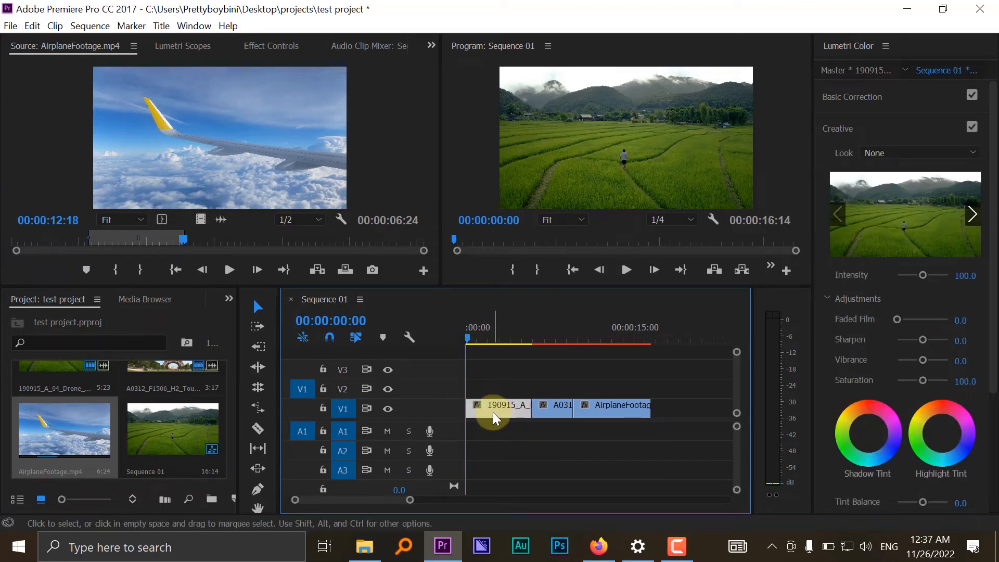
left_click(561, 408)
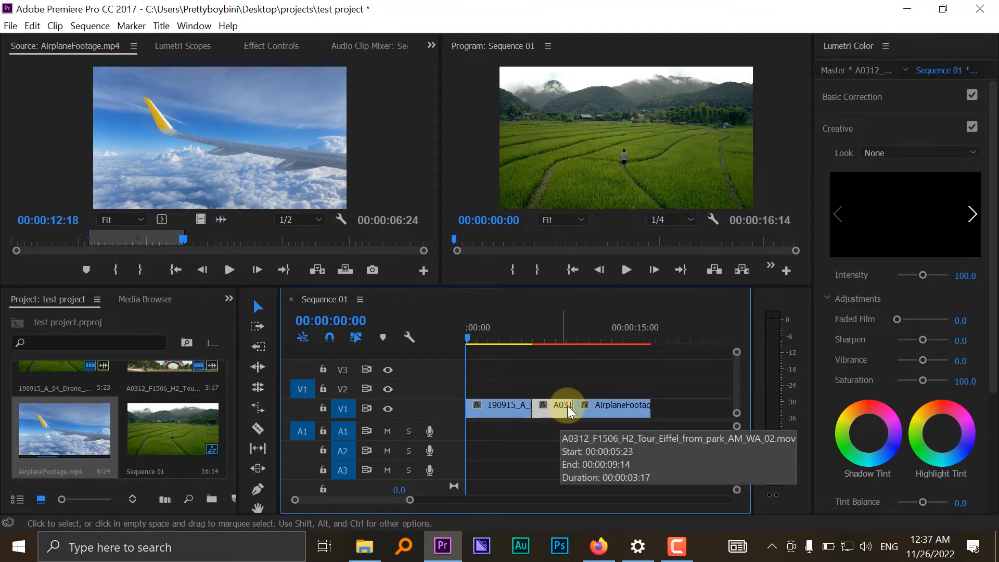
left_click(607, 410)
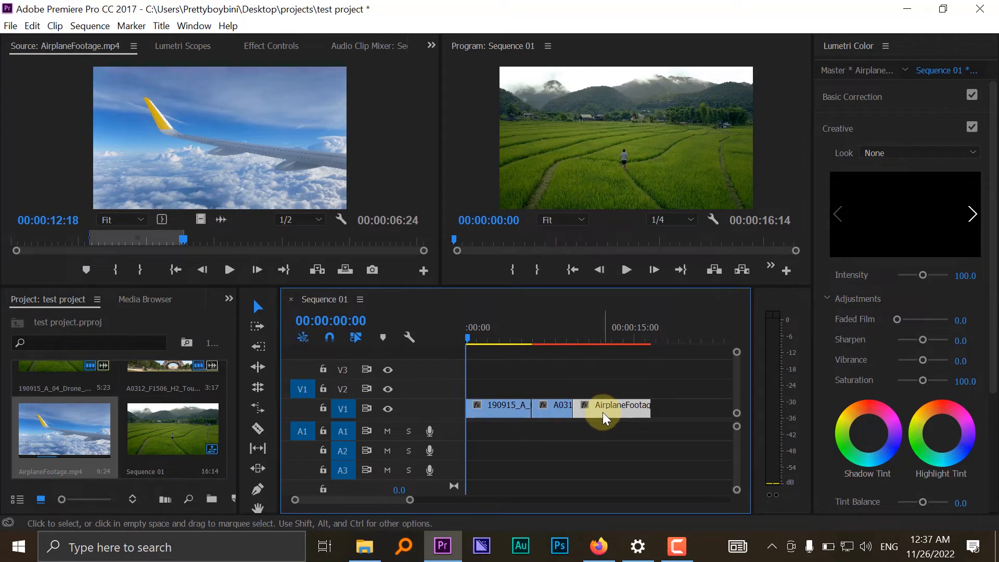
left_click(629, 275)
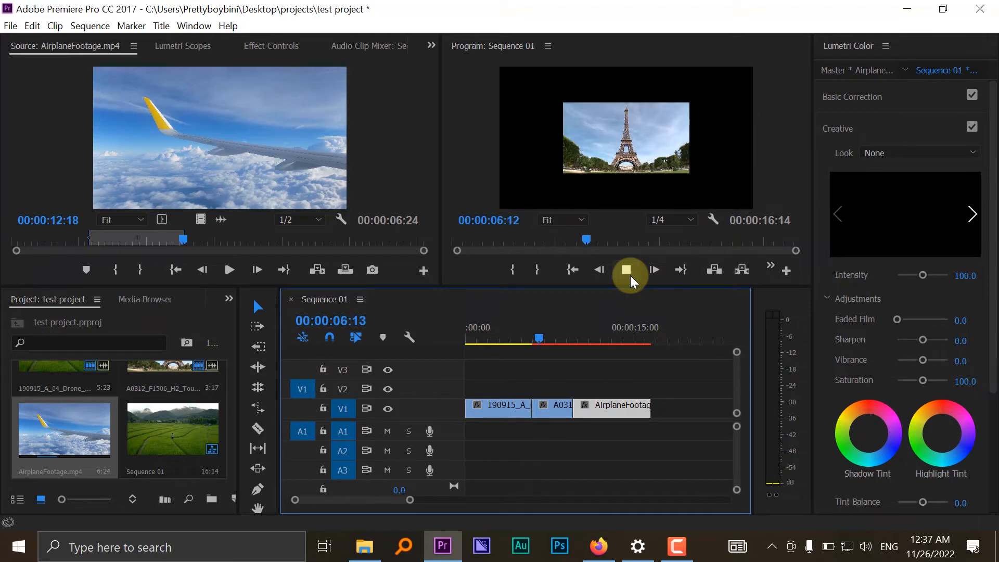
left_click(629, 275)
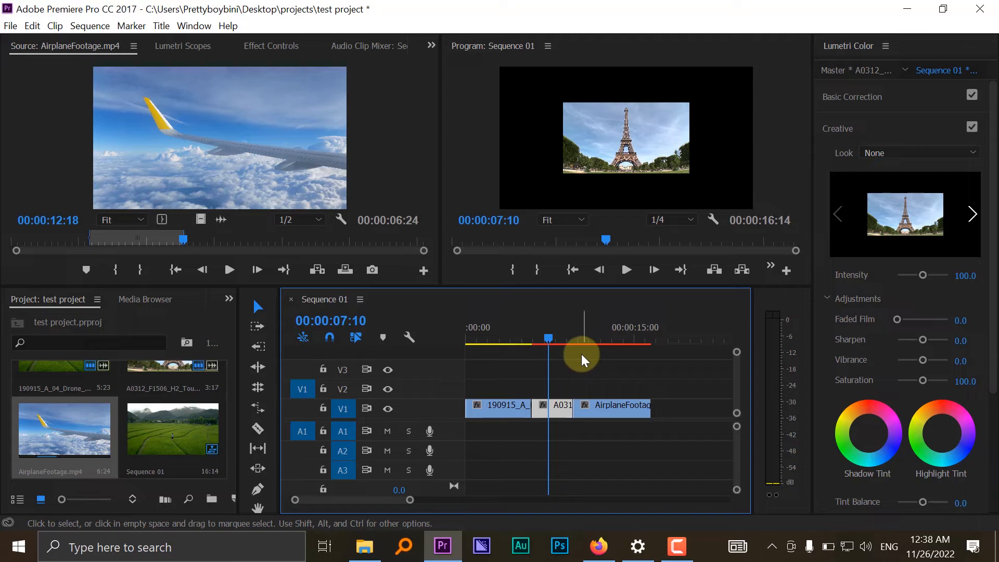
- Apply Set to Frame Size to the Eiffel Tower clip on V1 and play the sequence on into the airplane clip
right_click(557, 412)
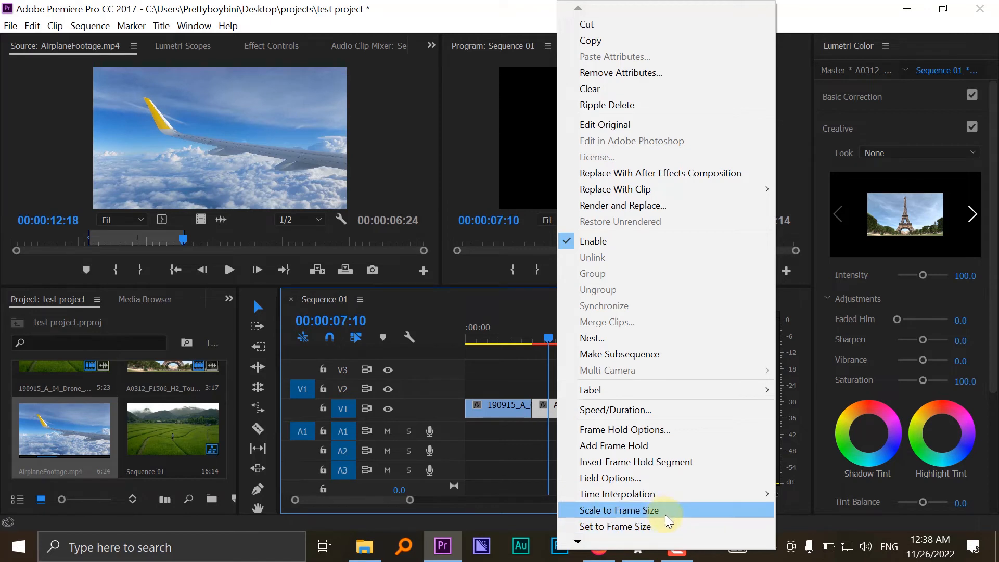
left_click(692, 527)
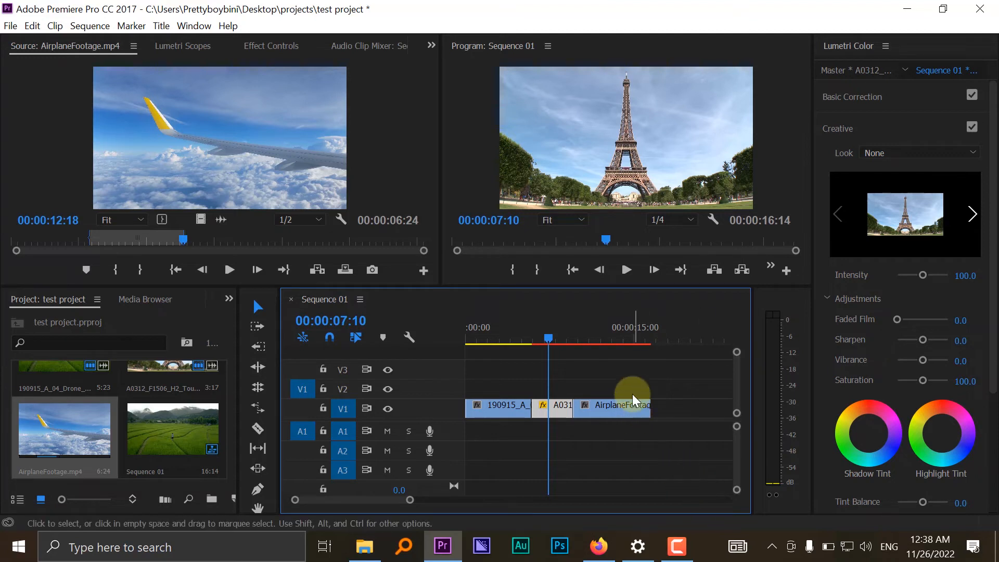
key("space")
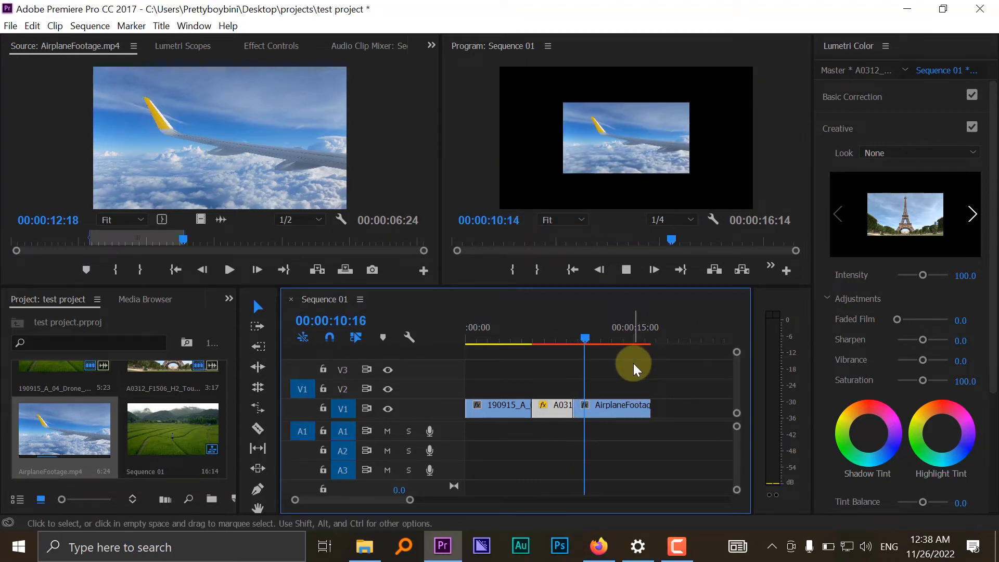
- Apply Set to Frame Size to the AirplaneFootage clip on V1
left_click(631, 406)
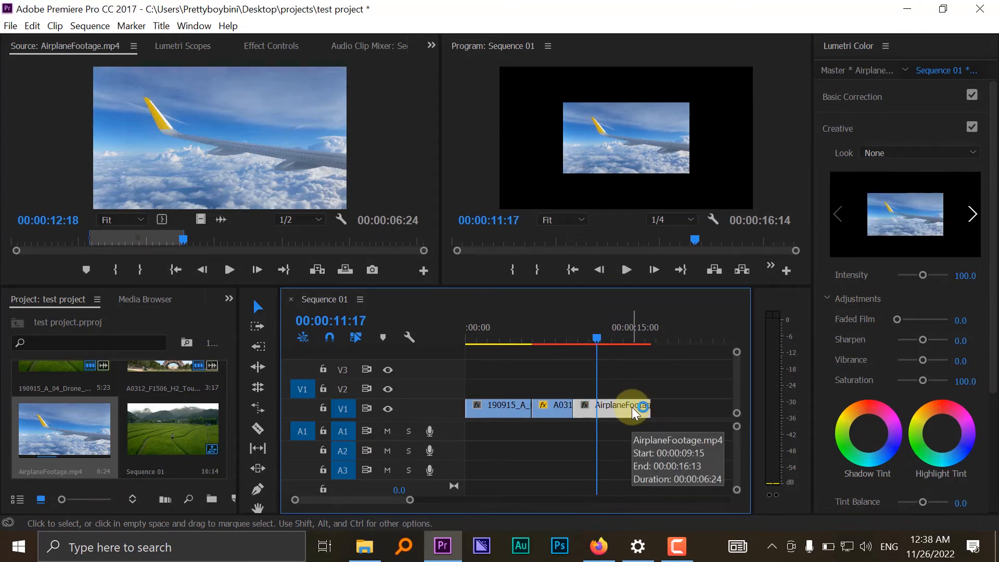
right_click(631, 407)
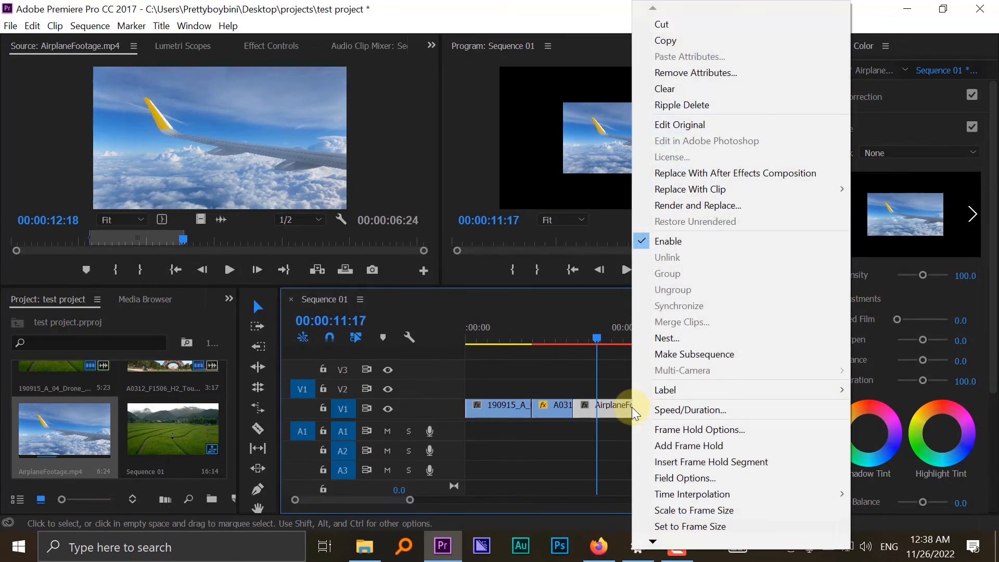
left_click(671, 526)
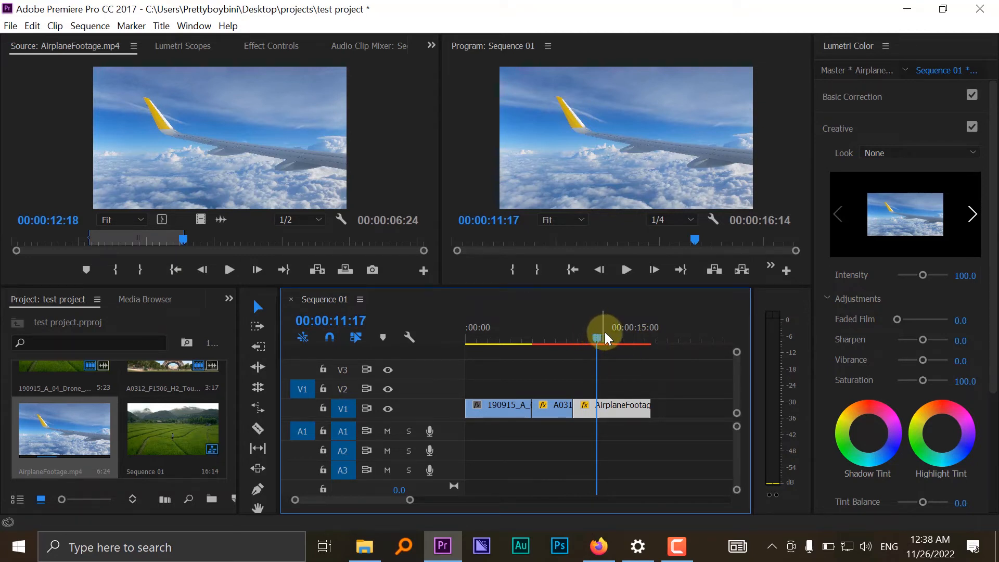
- Play Sequence 01 from near its start through the drone and Eiffel Tower clips into the airplane clip to check the framing
mouse_move(598, 336)
left_mouse_down()
mouse_move(574, 335)
mouse_move(602, 339)
left_mouse_up()
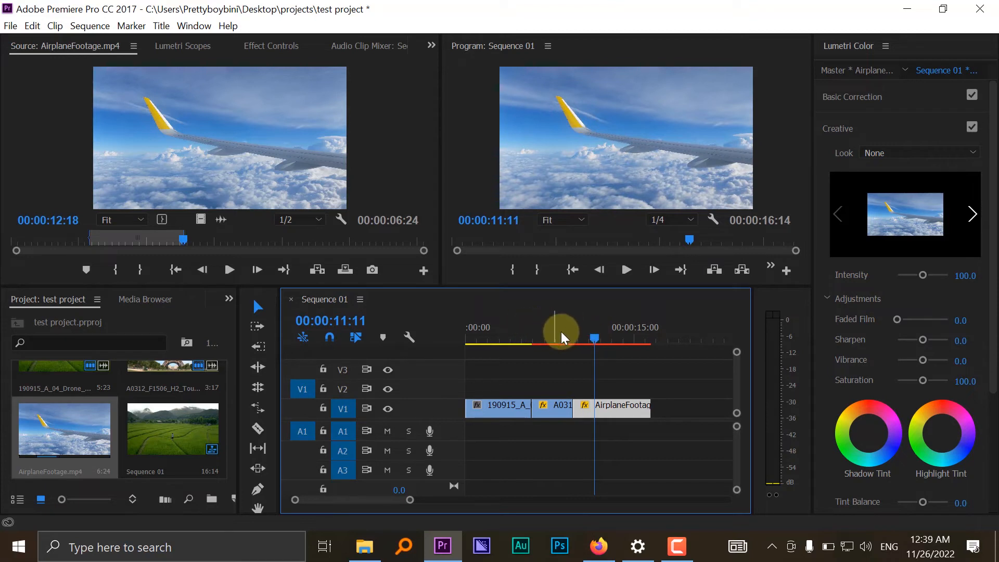
left_click_drag(511, 339, 479, 330)
key("space")
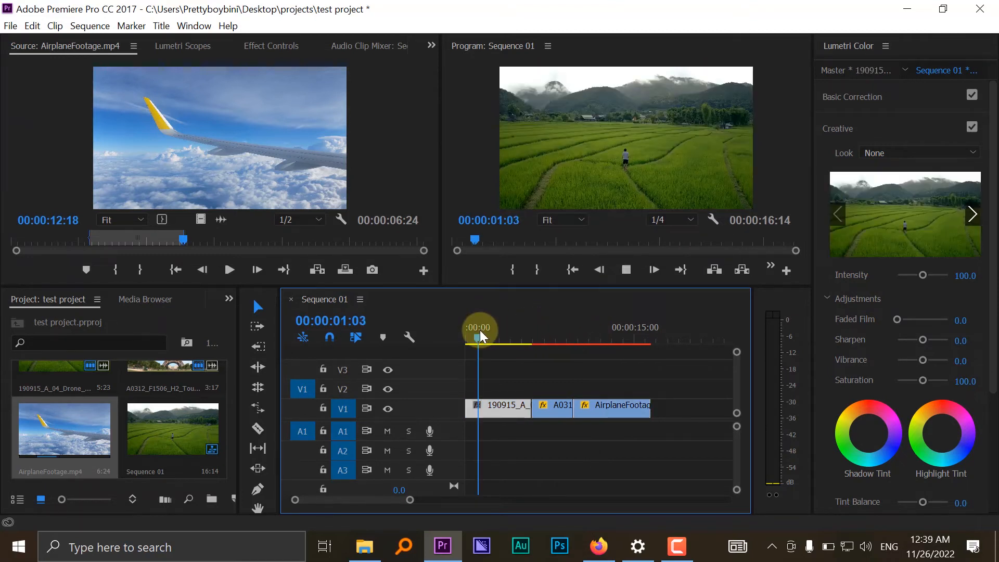
key("space")
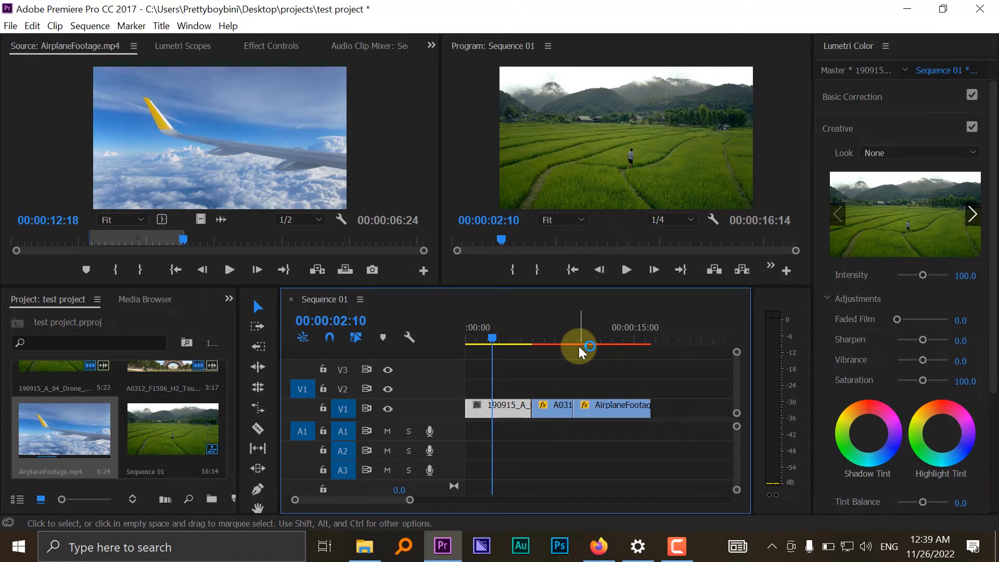
left_click(473, 325)
key("space")
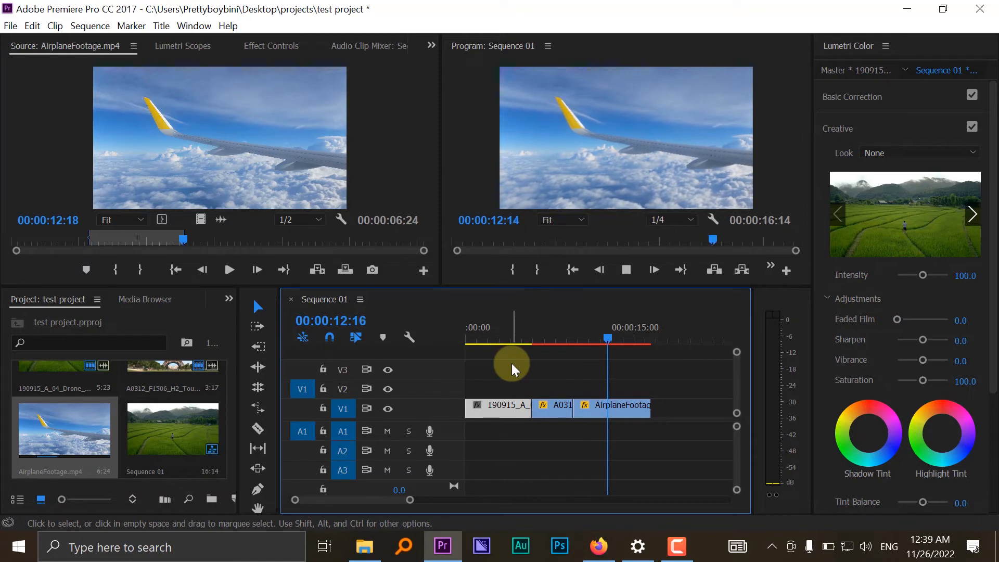
key("space")
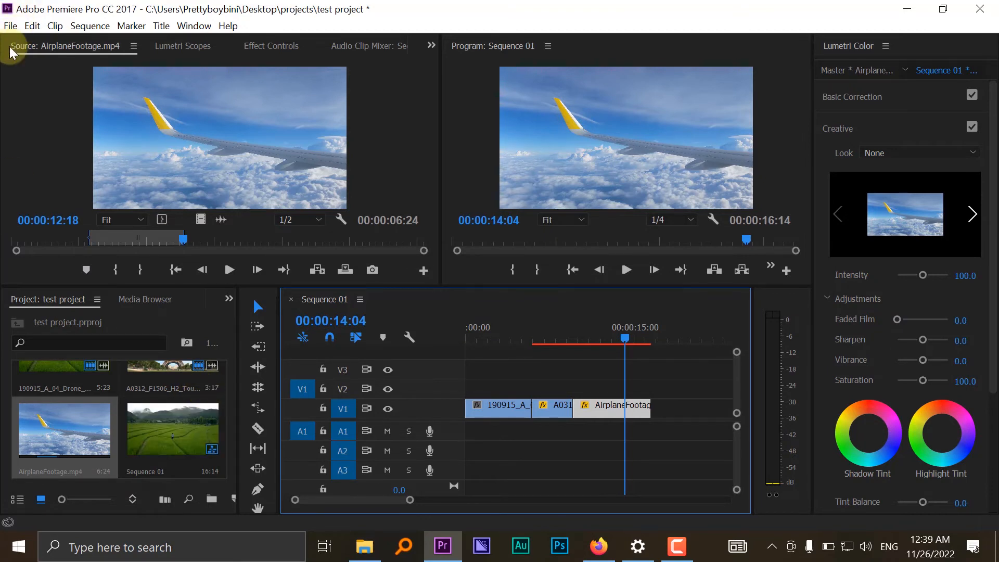
- Start a media import and browse to the "SSD D" folder on Local Disk (D:)
left_click(51, 382)
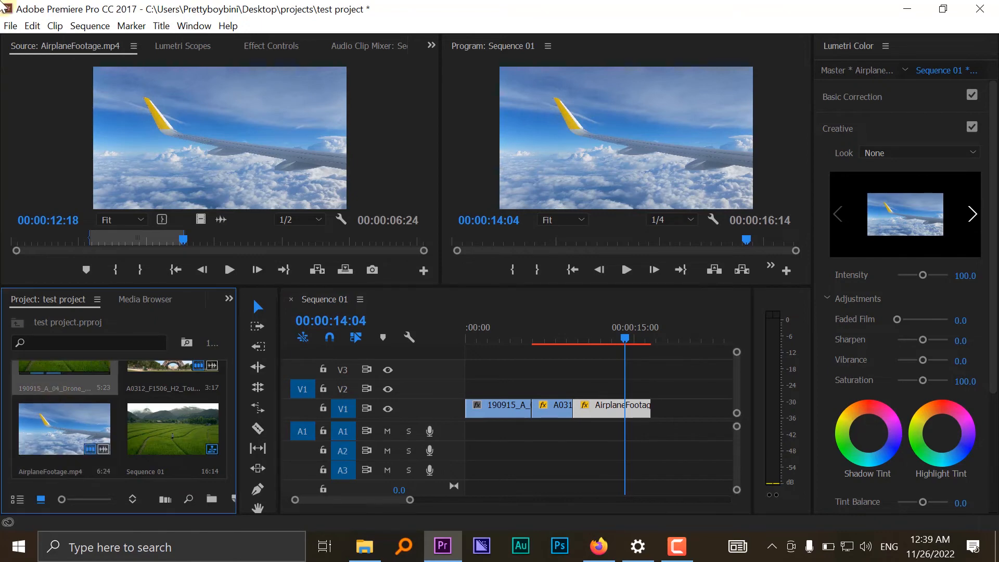
left_click(10, 25)
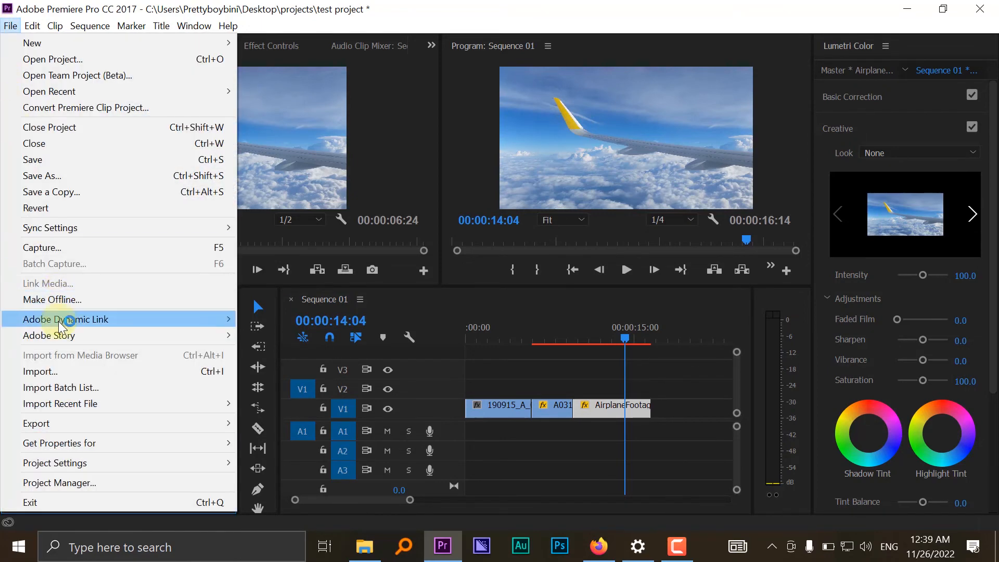
left_click(55, 368)
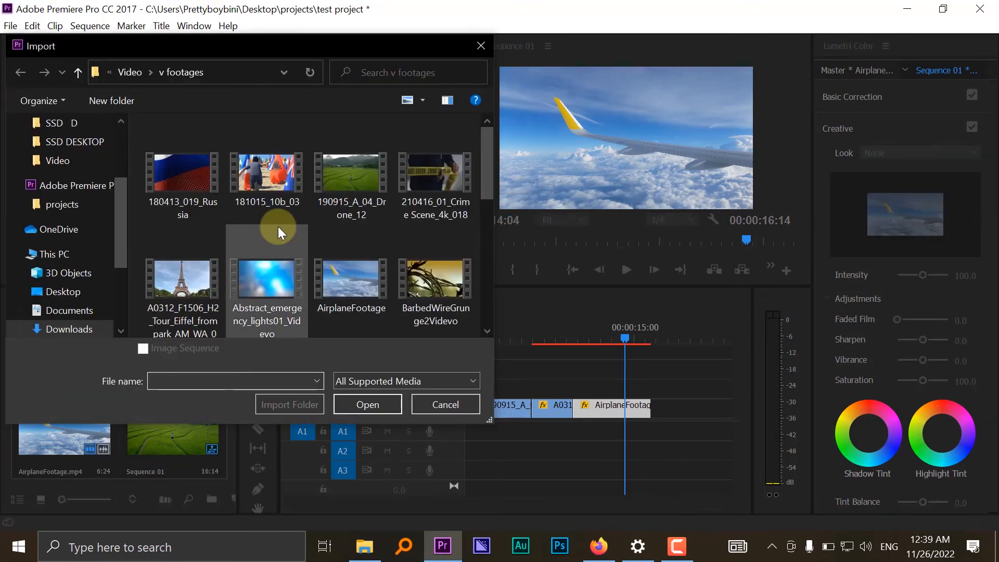
scroll(227, 263, "down", 5)
scroll(228, 263, "down", 2)
scroll(76, 270, "down", 2)
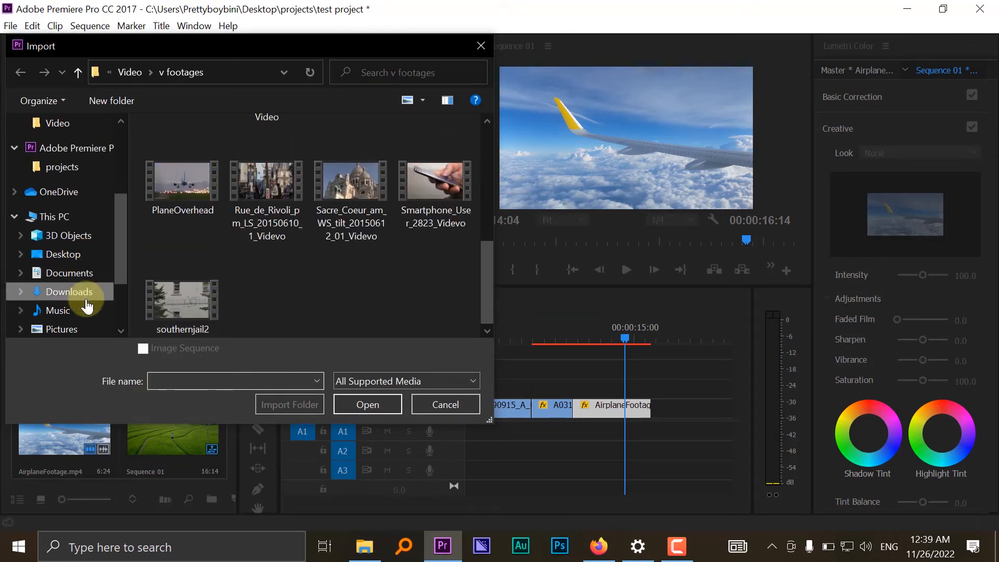
left_click(96, 322)
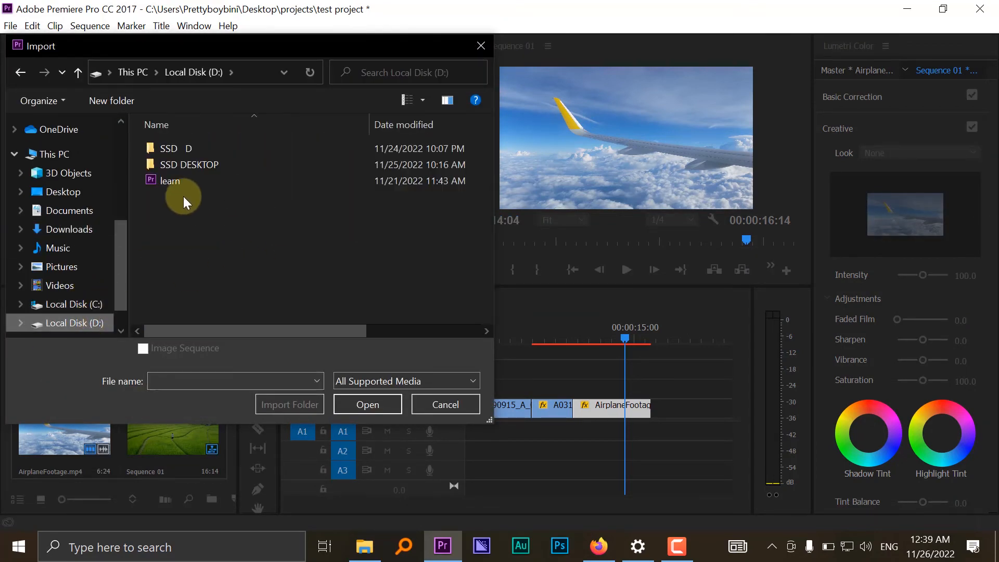
double_click(194, 151)
- Import the song 01.Chakawun from the artist's folder marked "(Mastawosha)" into the project
scroll(221, 202, "down", 6)
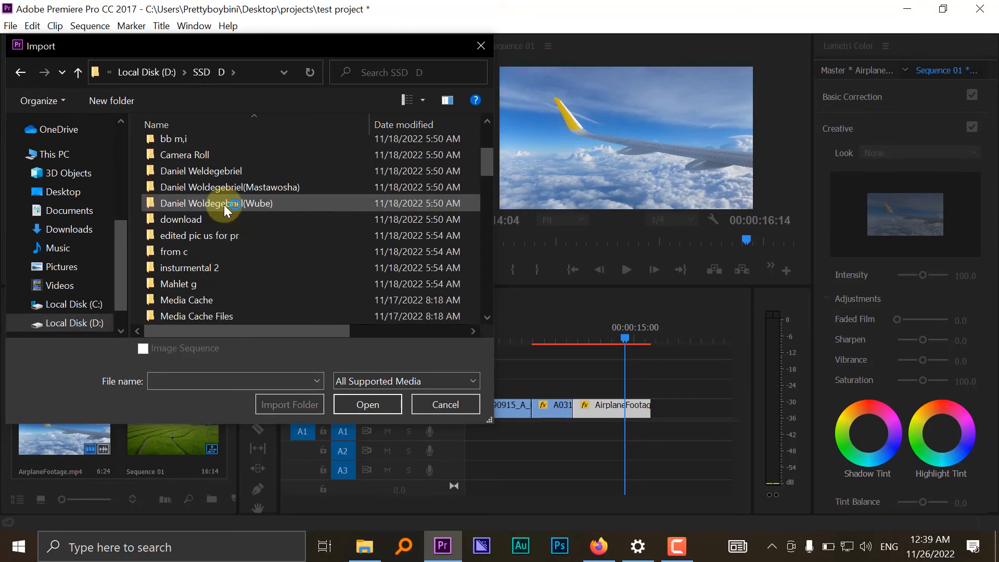
scroll(223, 204, "down", 2)
scroll(224, 205, "up", 2)
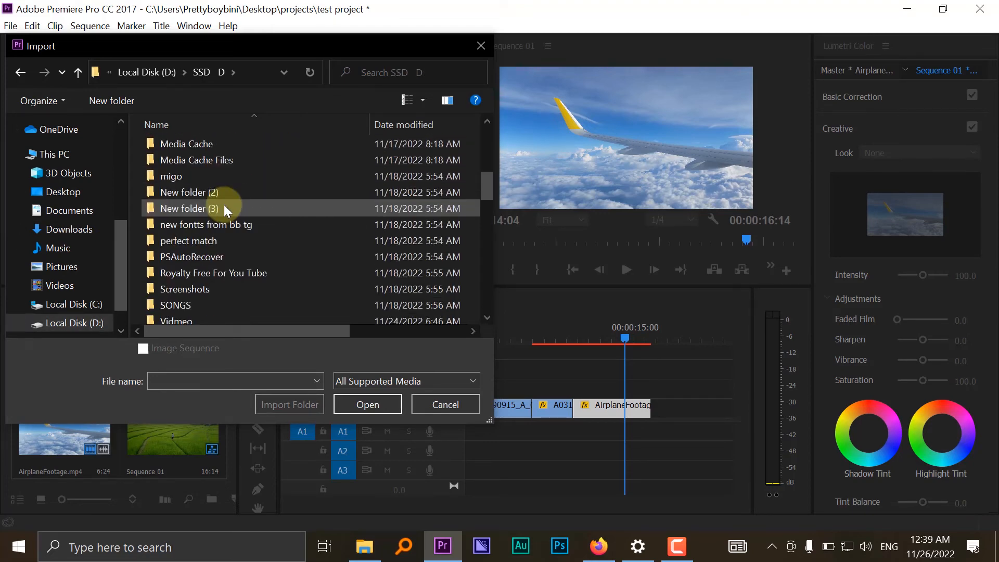
scroll(223, 205, "down", 1)
scroll(224, 204, "down", 2)
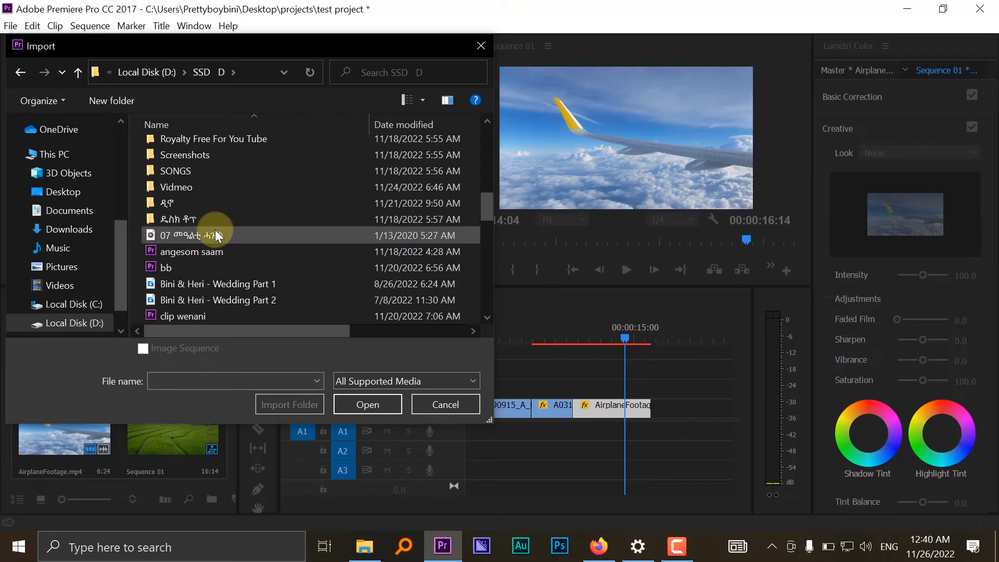
scroll(219, 234, "up", 3)
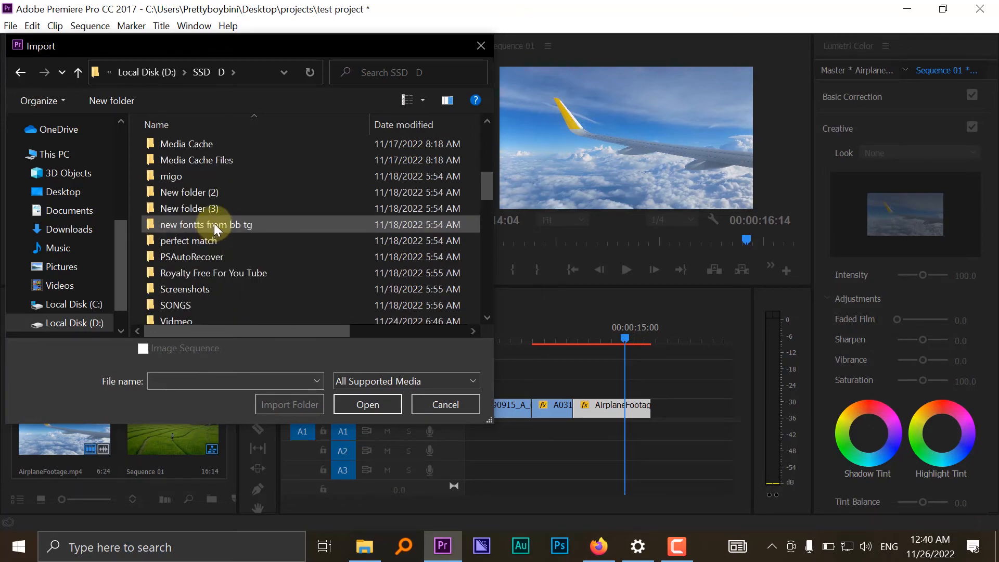
scroll(226, 242, "up", 3)
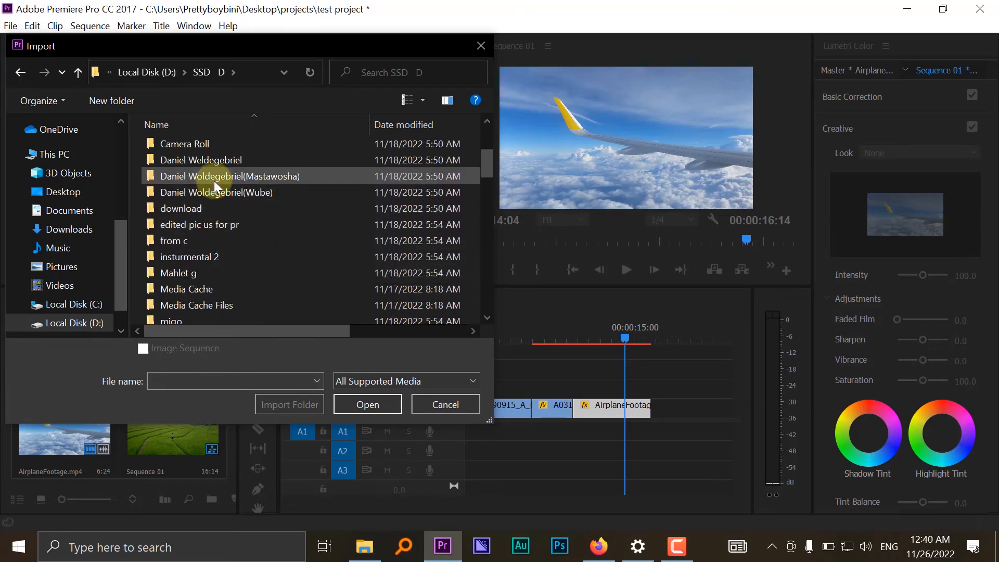
double_click(215, 180)
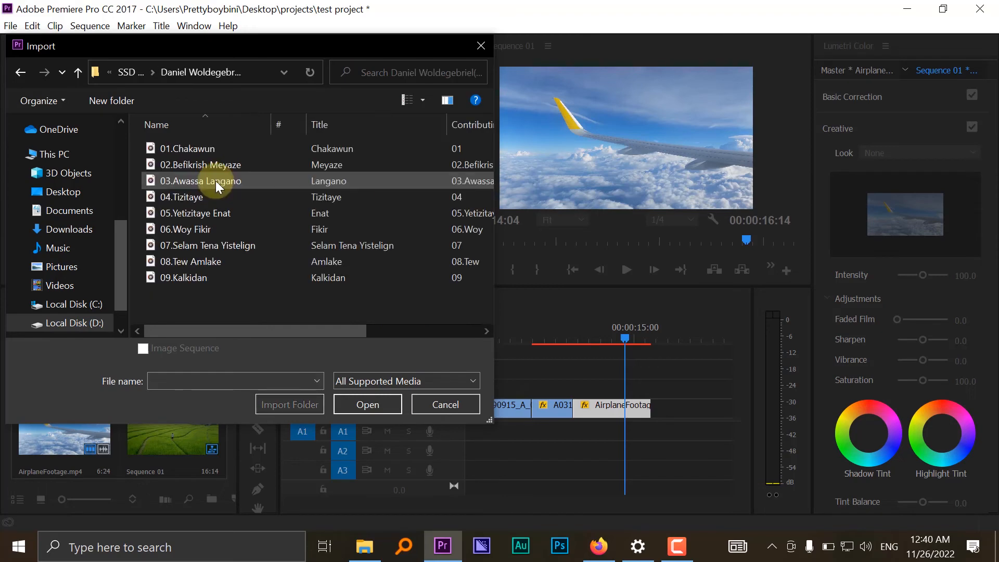
left_click(205, 150)
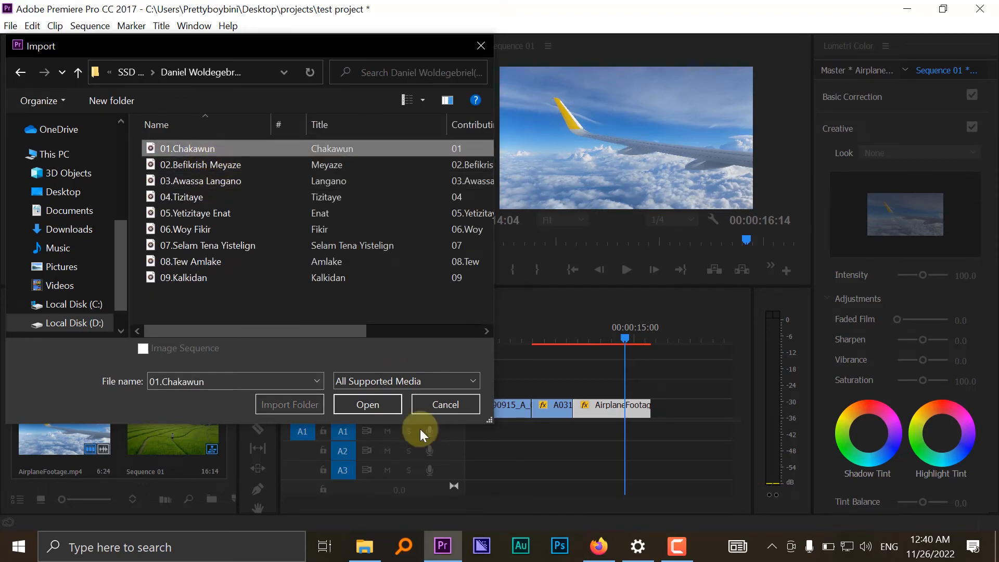
left_click(367, 399)
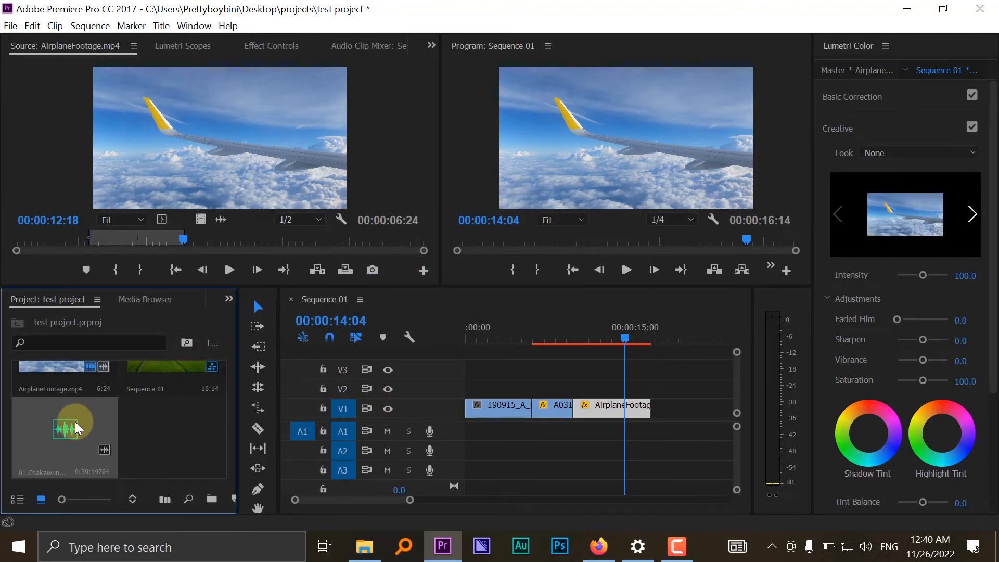
- Load 01.Chakawun.mp3 for source preview and listen for a starting point, stopping at 00;01;06;29
double_click(71, 420)
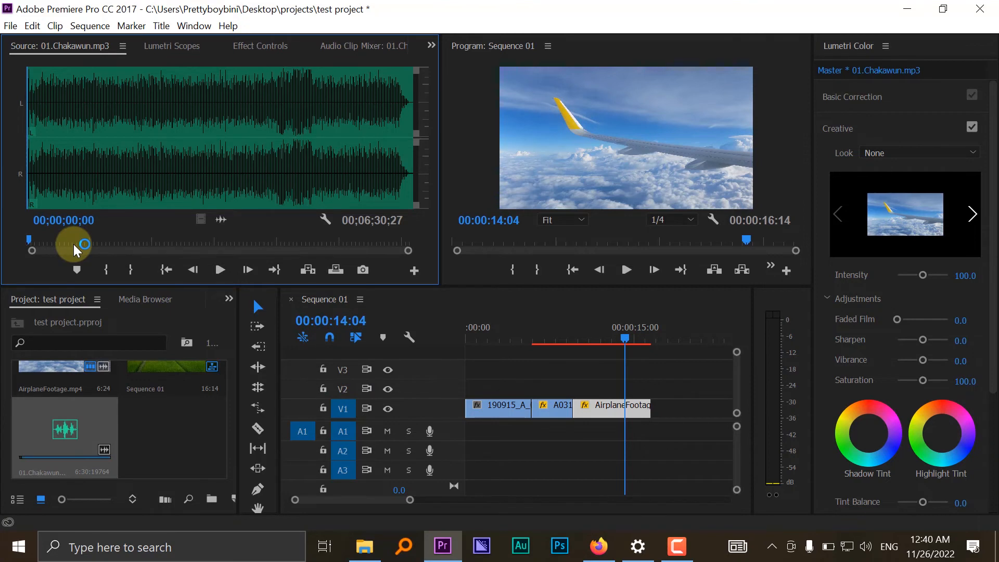
key("space")
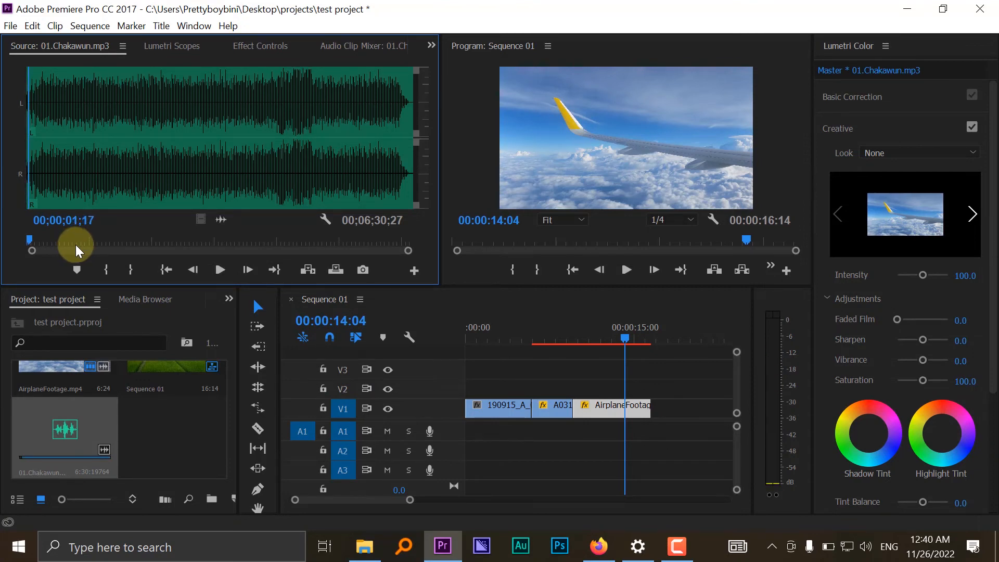
key("space")
left_click(92, 239)
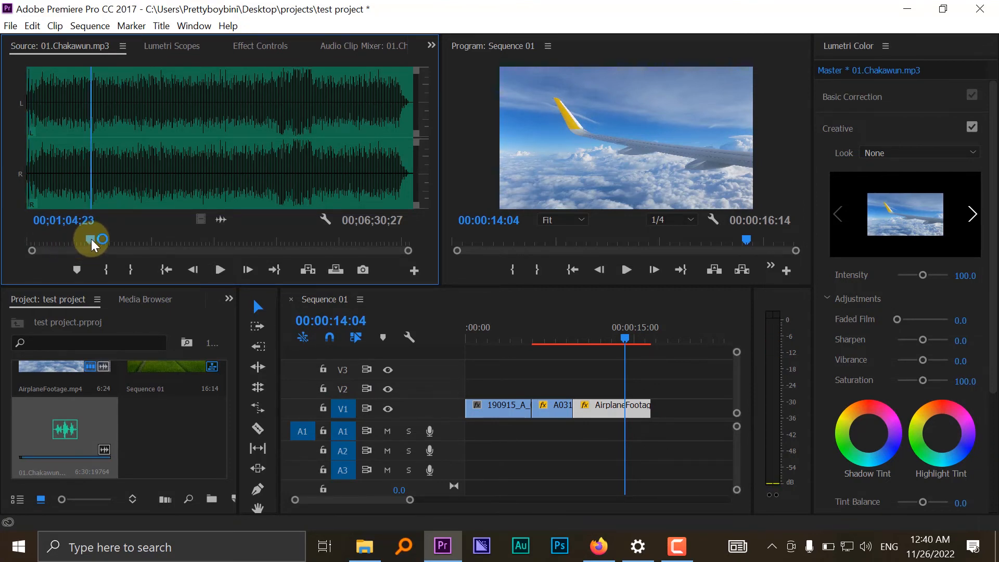
key("space")
key("space")
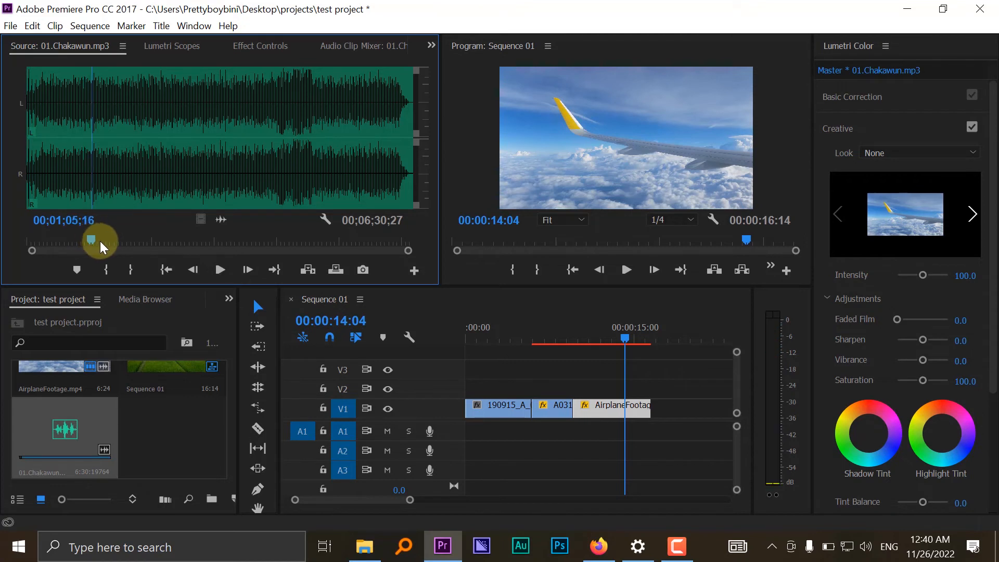
key("XF86AudioRaiseVolume")
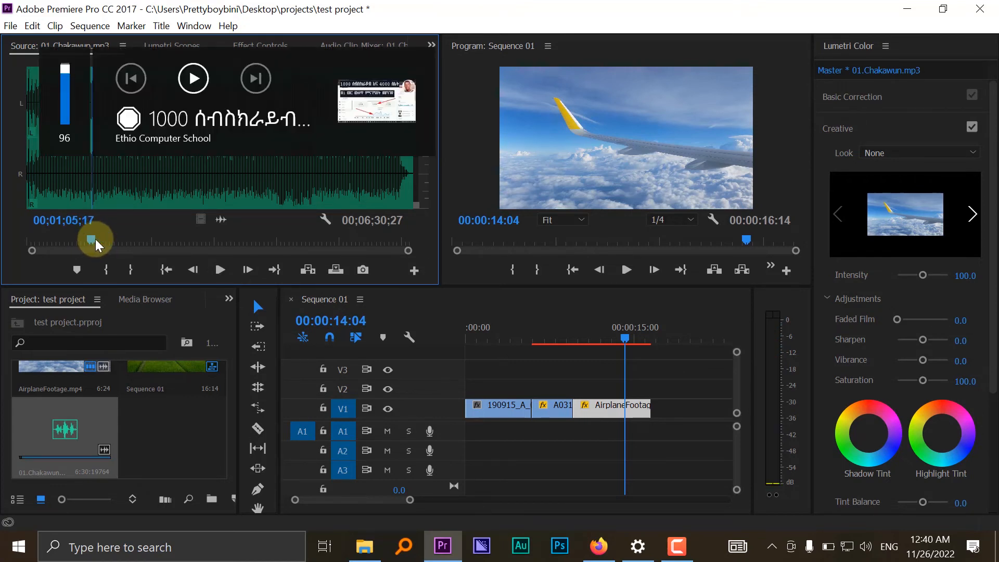
key("space")
key("space")
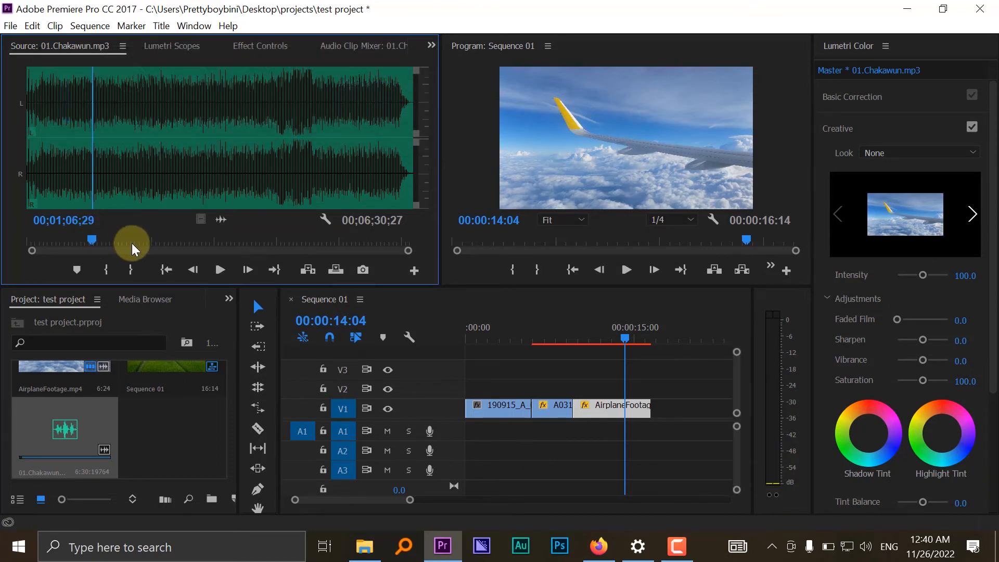
- Mark 01.Chakawun.mp3 from 00;01;06;29 to 00;01;29;15 and place that section on A1 at the start of the sequence
left_click(112, 266)
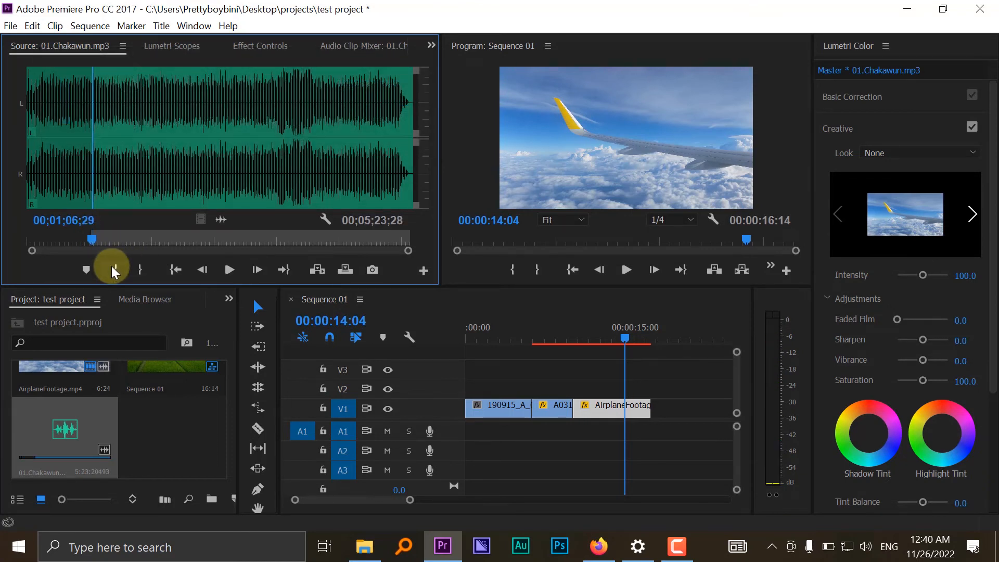
key("space")
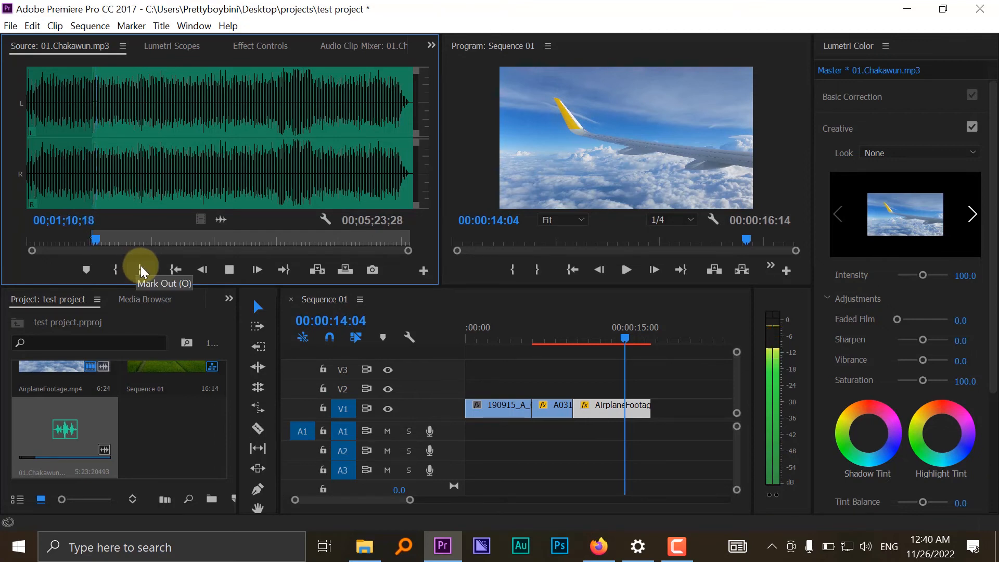
left_click(116, 242)
left_click(139, 269)
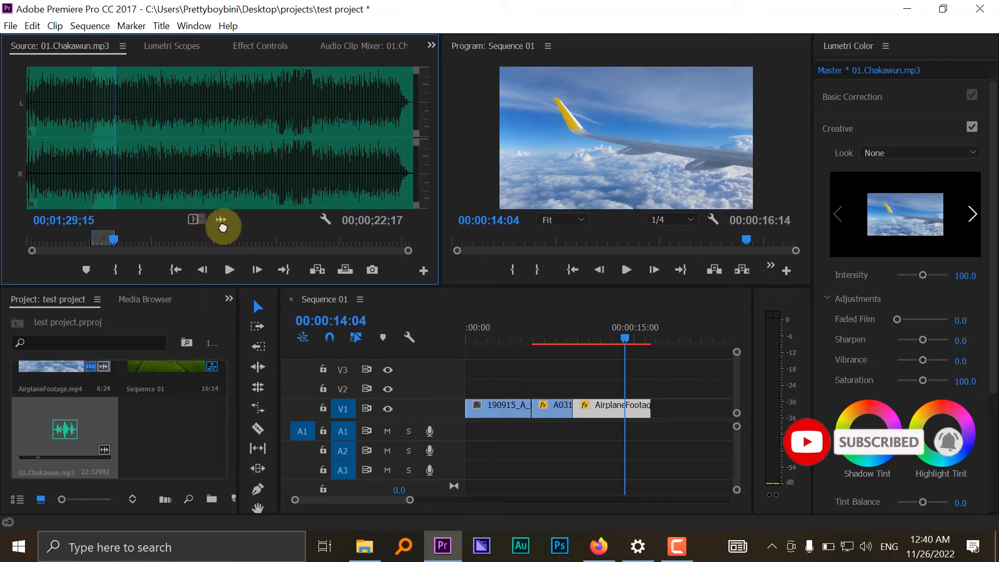
left_click_drag(236, 223, 466, 436)
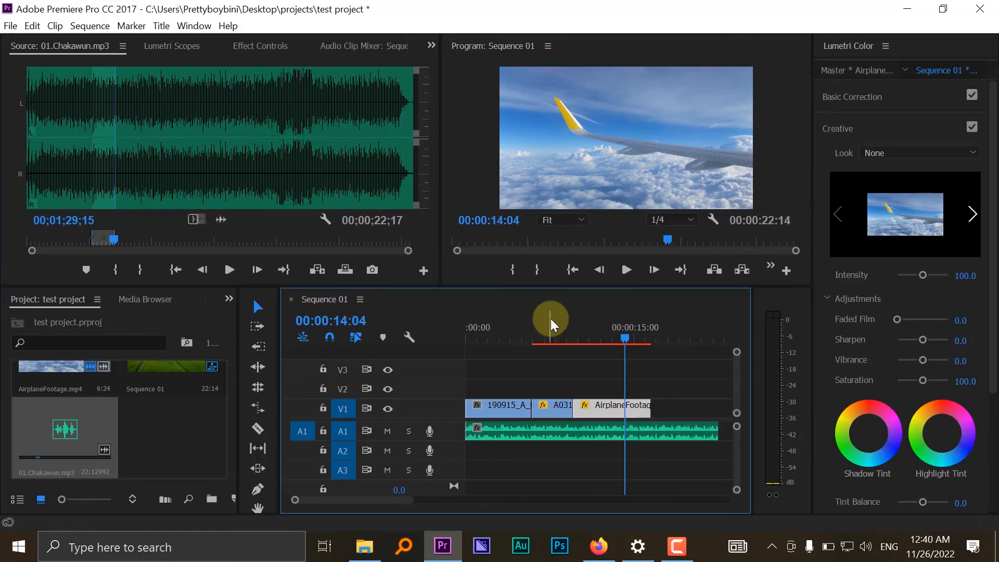
- Play Sequence 01 from 00:00:00:00 to check the music under the drone clip
left_click_drag(550, 320, 369, 341)
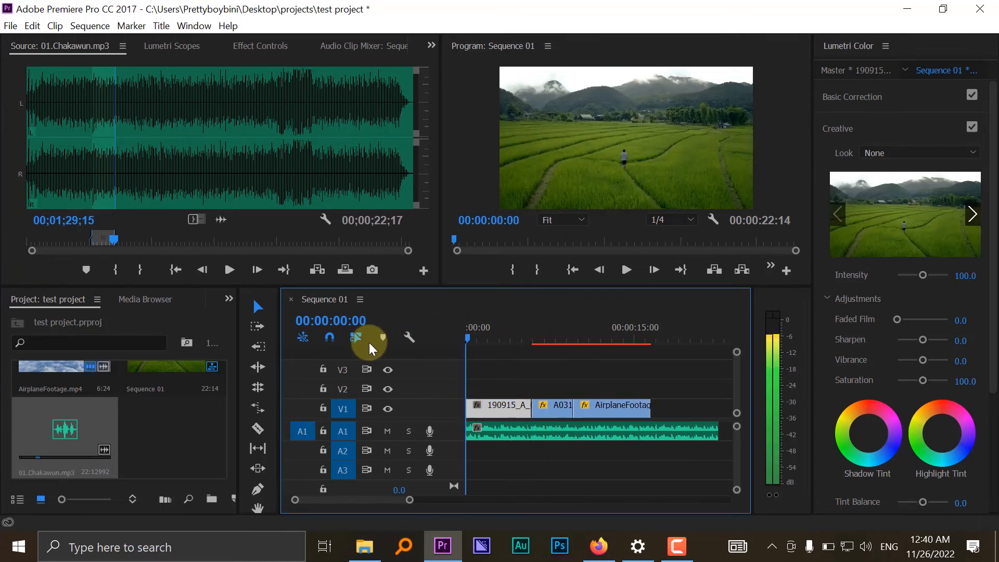
left_click(863, 545)
left_click(513, 441)
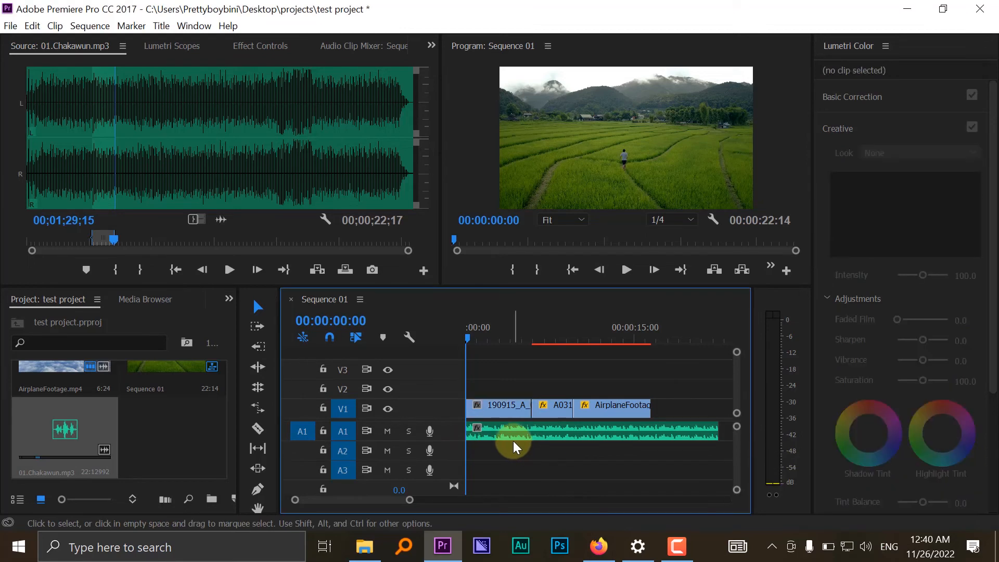
key("space")
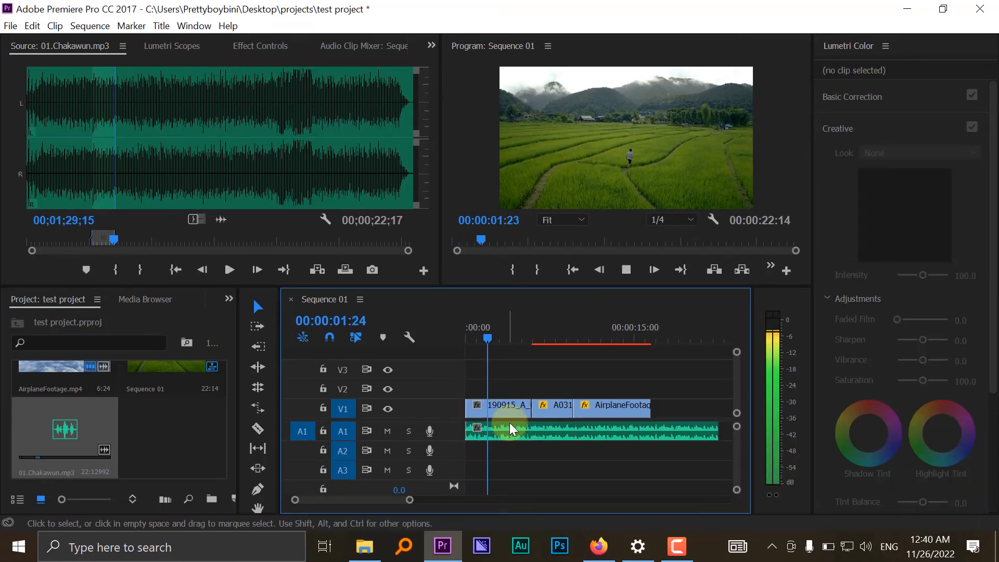
left_click(467, 408)
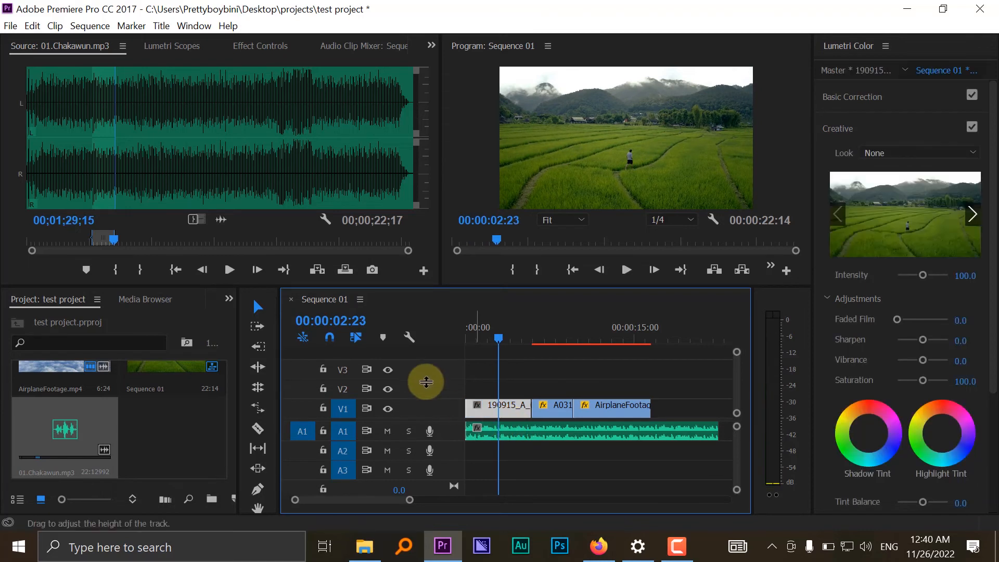
- Delete the music clip from A1 and place the marked section of 01.Chakawun.mp3 there again, audio only, at the sequence start
key("Delete")
left_click(260, 178)
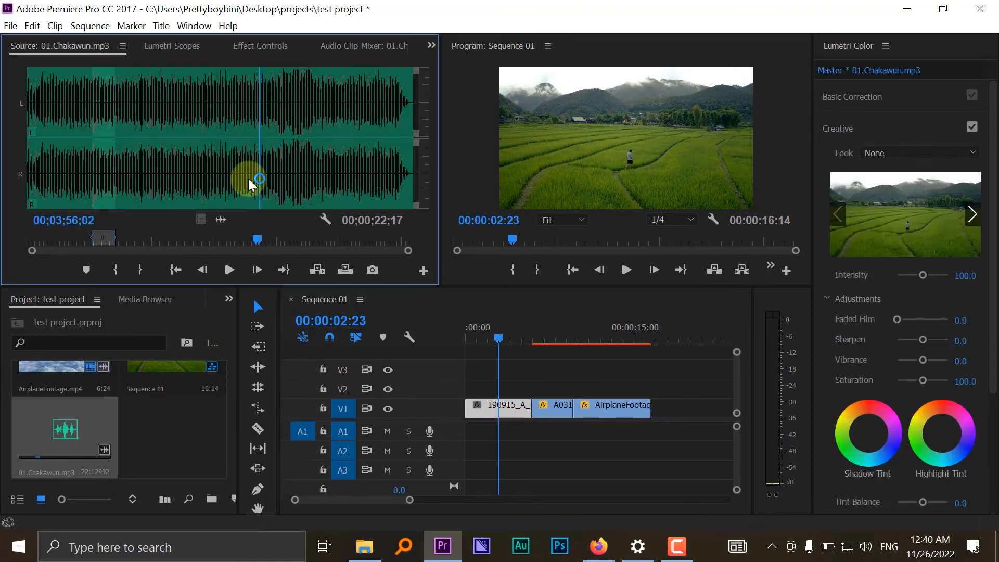
left_click(217, 139)
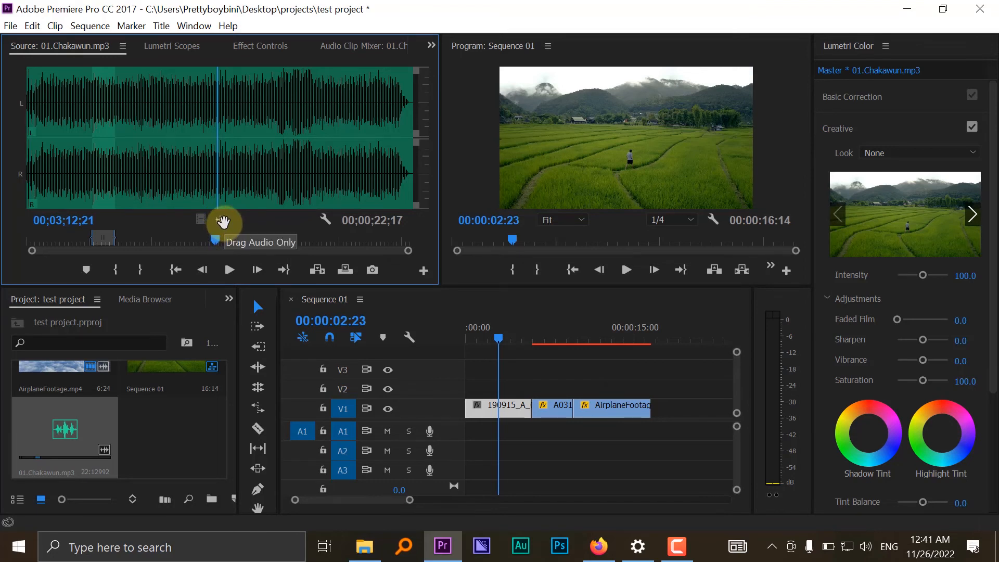
left_click_drag(245, 223, 457, 438)
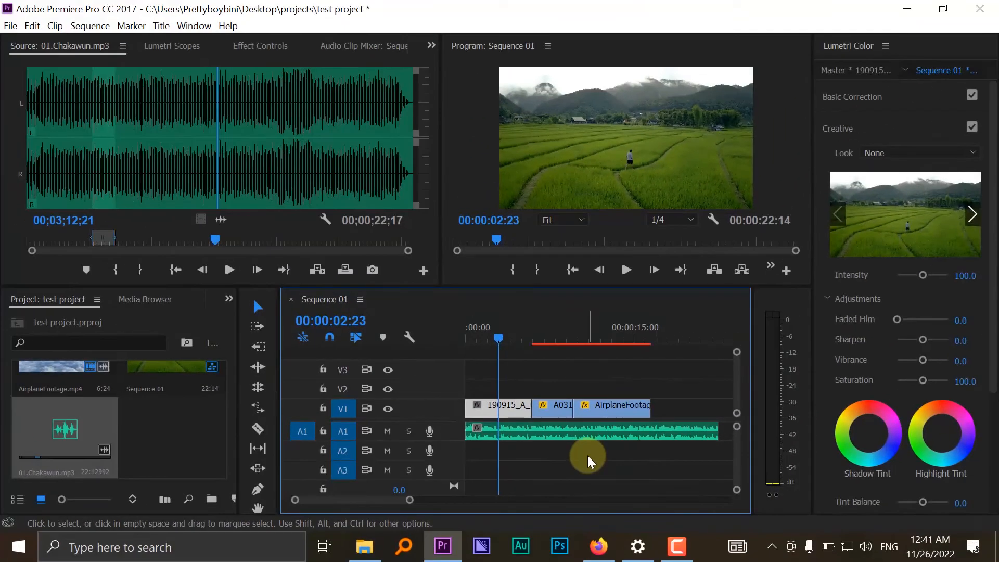
- Play Sequence 01 from 00:00:02:23 into the Eiffel Tower clip to check the re-placed music
key("space")
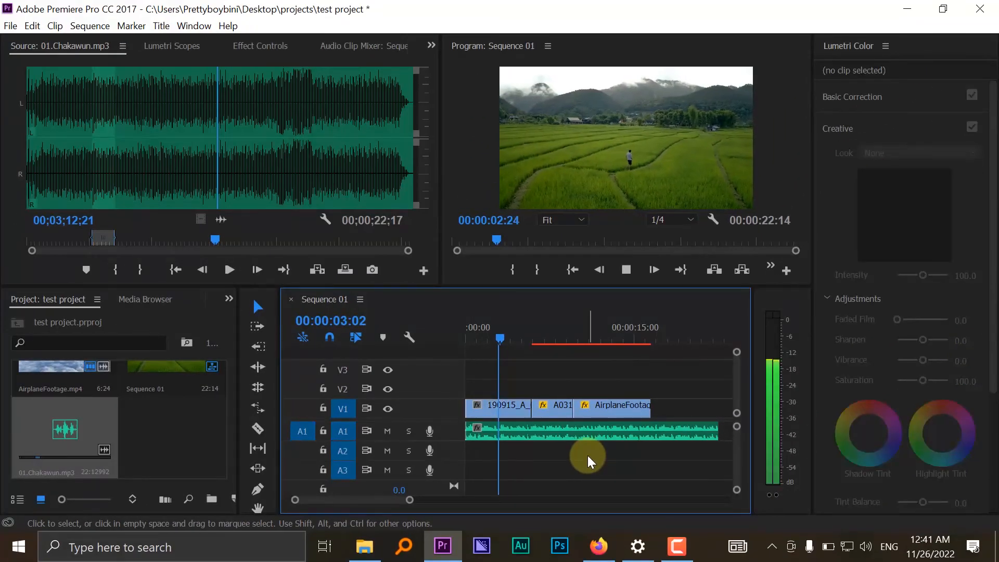
left_click(556, 397)
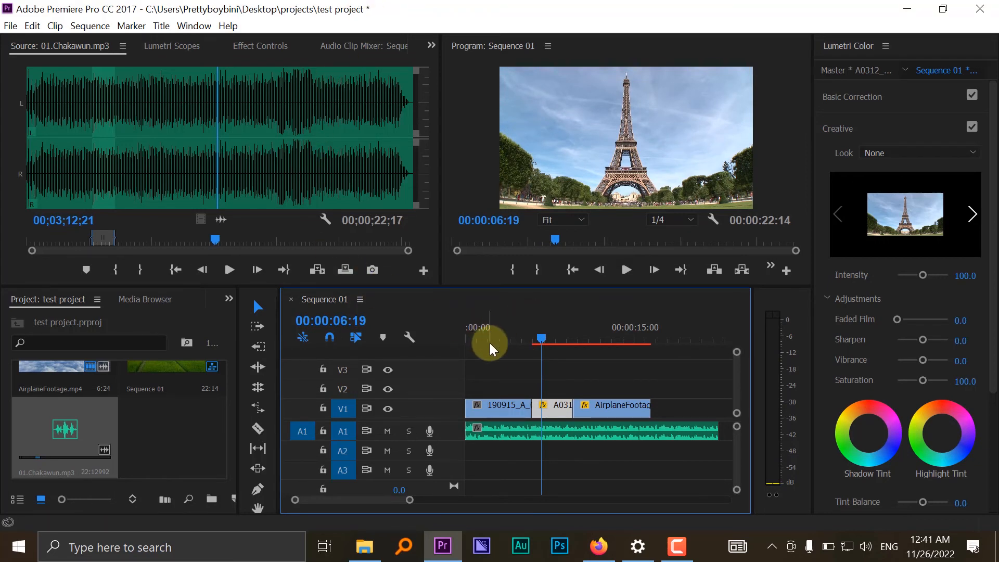
- Select the clips on all tracks from the airplane clip back to the sequence start with the Track Select Backward tool
left_click(253, 324)
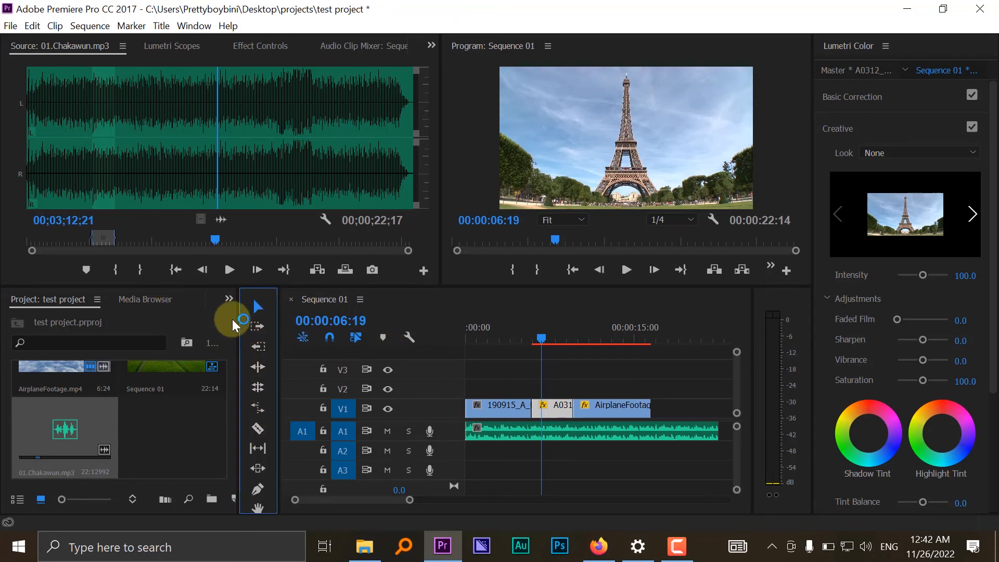
left_click(598, 407)
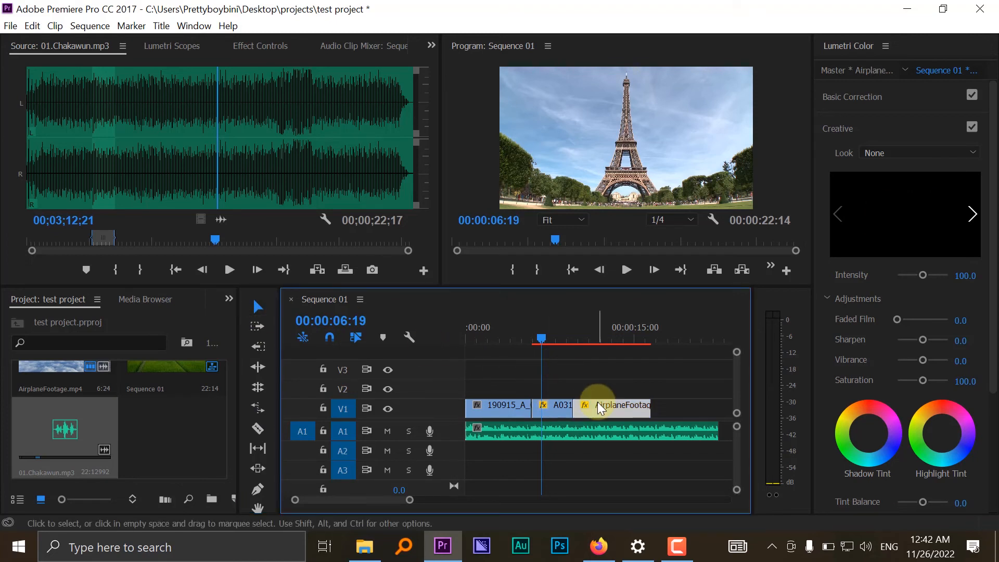
left_click(262, 326)
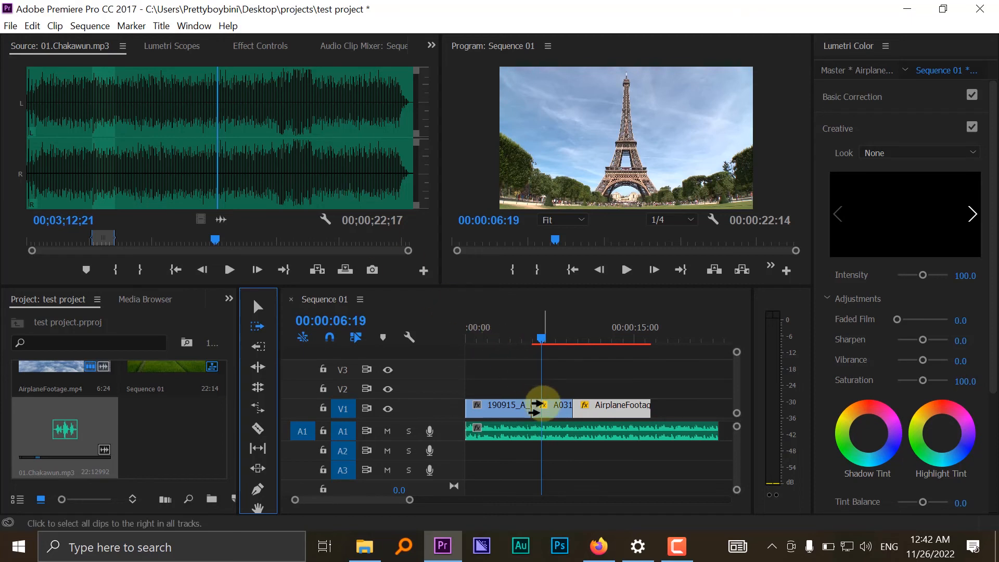
left_click(256, 347)
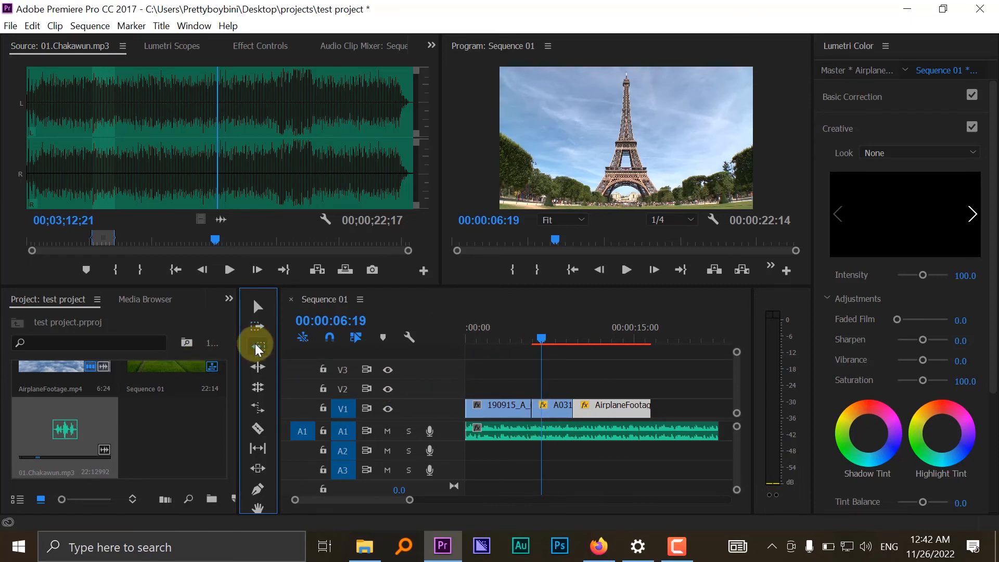
left_click(627, 411)
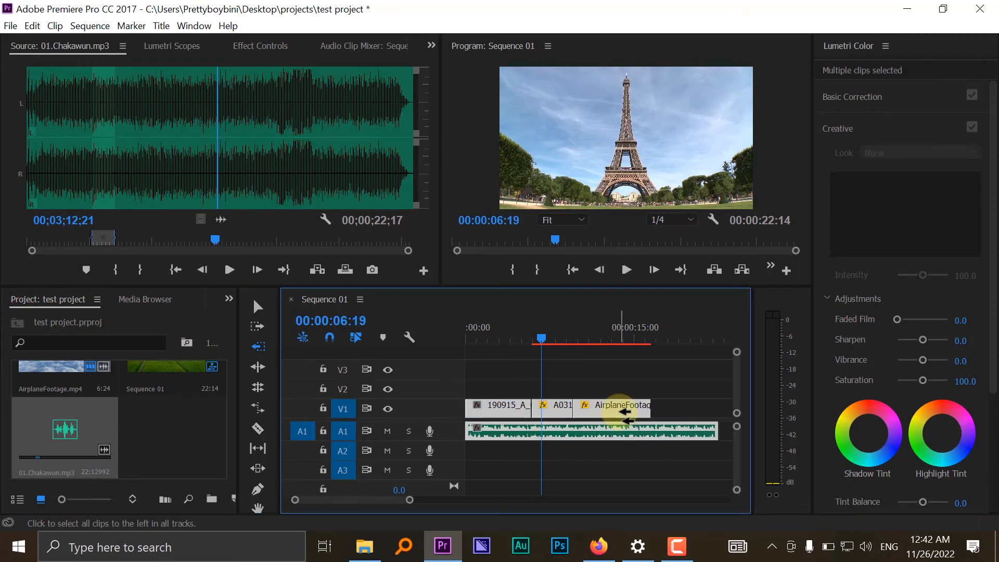
left_click(264, 362)
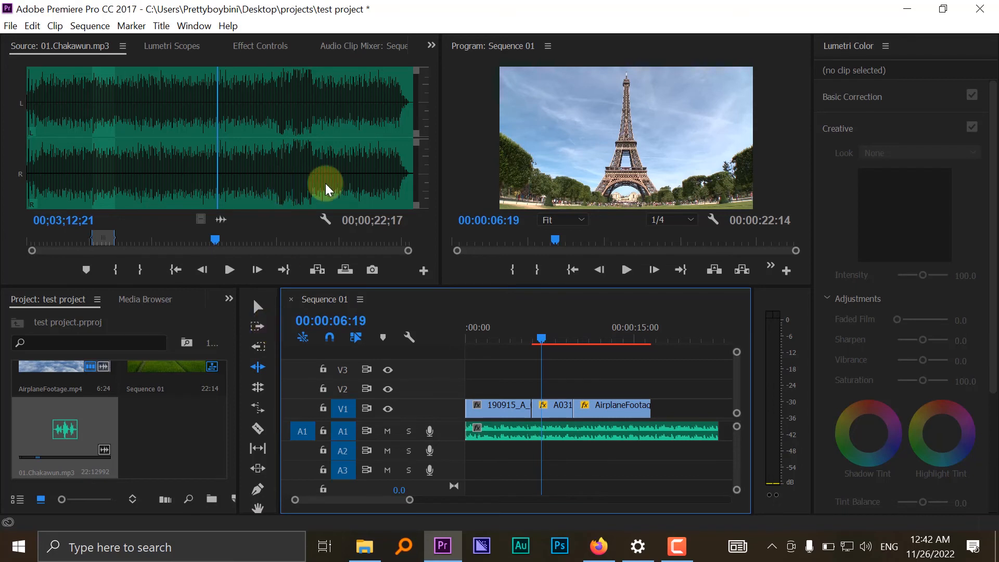
- Move the Eiffel Tower and airplane clips together to start at 00:00:06:19, and play across the gap from 00:00:04:07
left_click(263, 310)
left_click(264, 311)
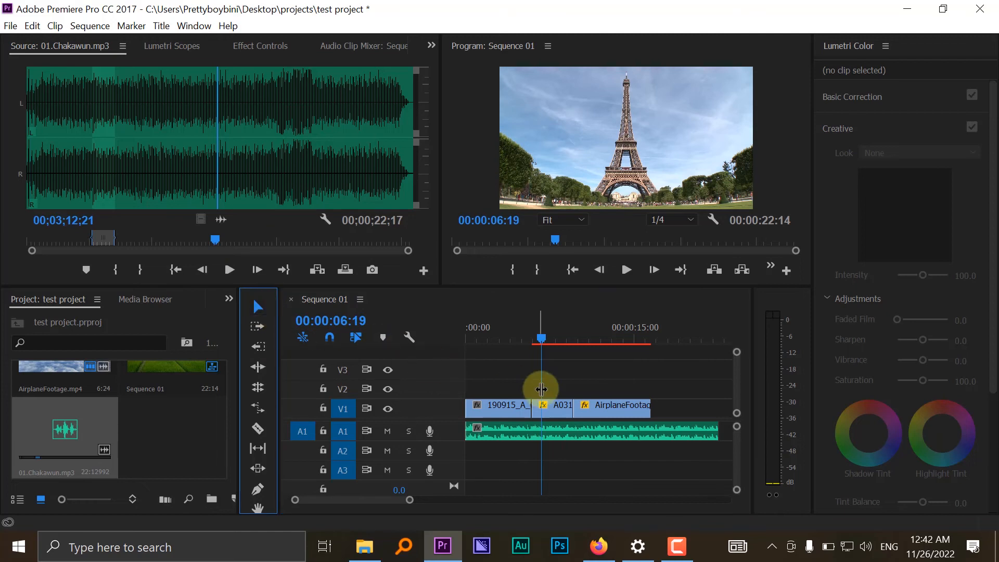
left_click_drag(598, 384, 556, 413)
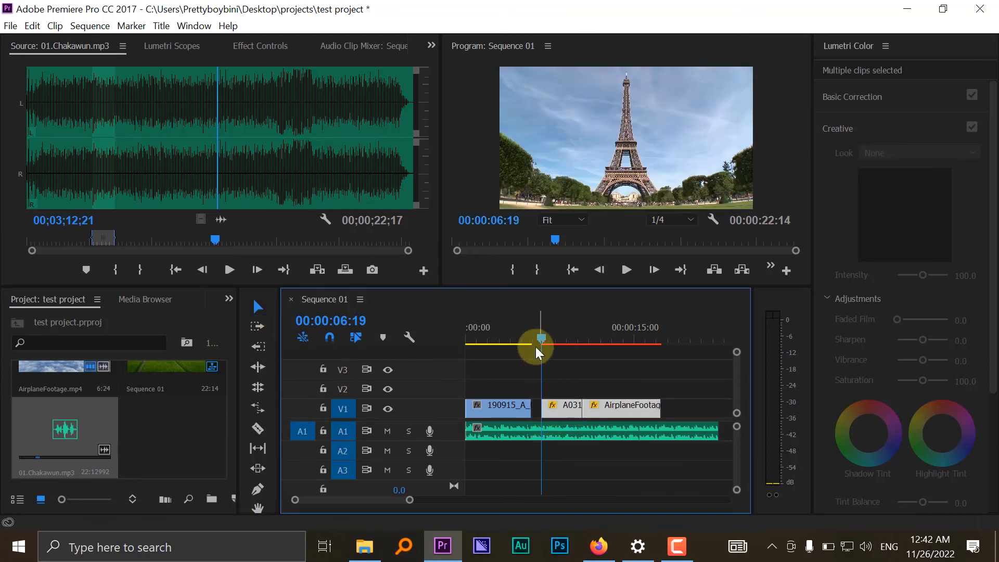
left_click(516, 329)
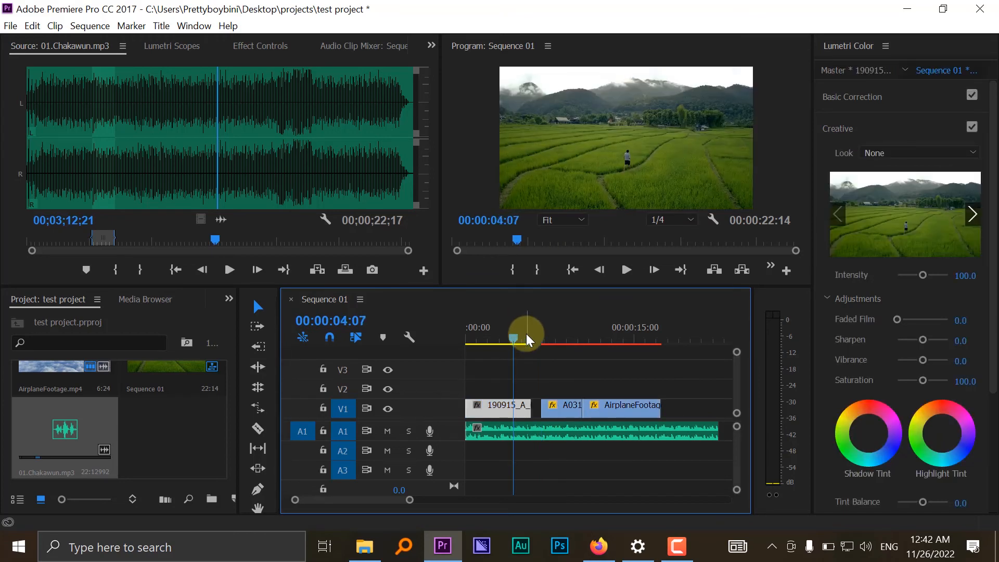
key("space")
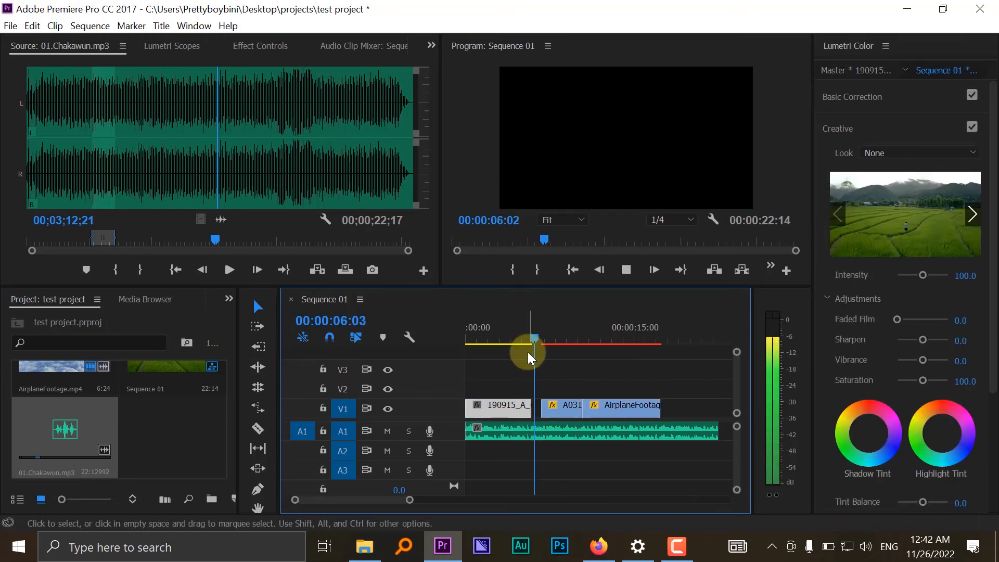
key("space")
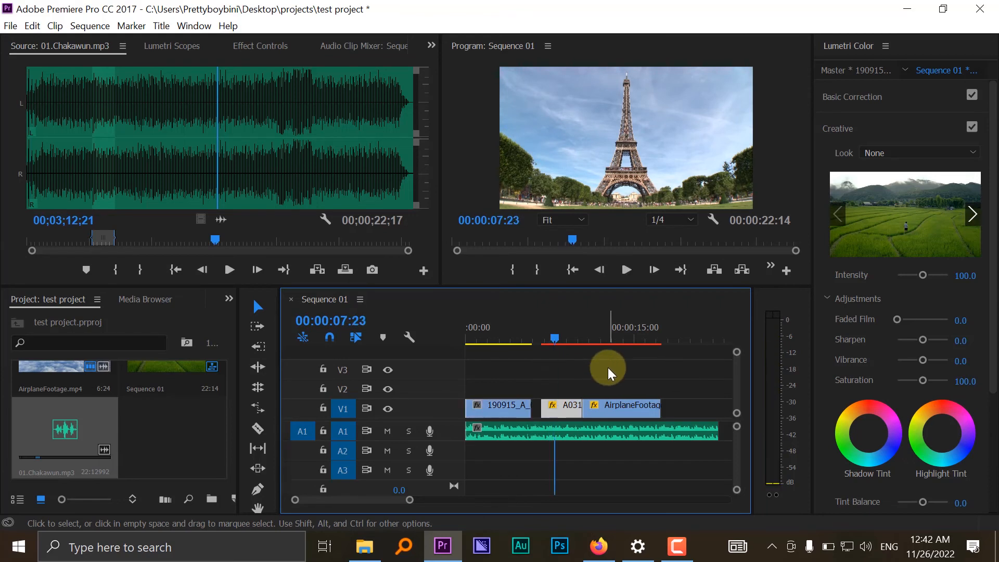
- Select the gap between the drone and Eiffel Tower clips with the Ripple Edit tool and ripple-delete it
left_click(258, 367)
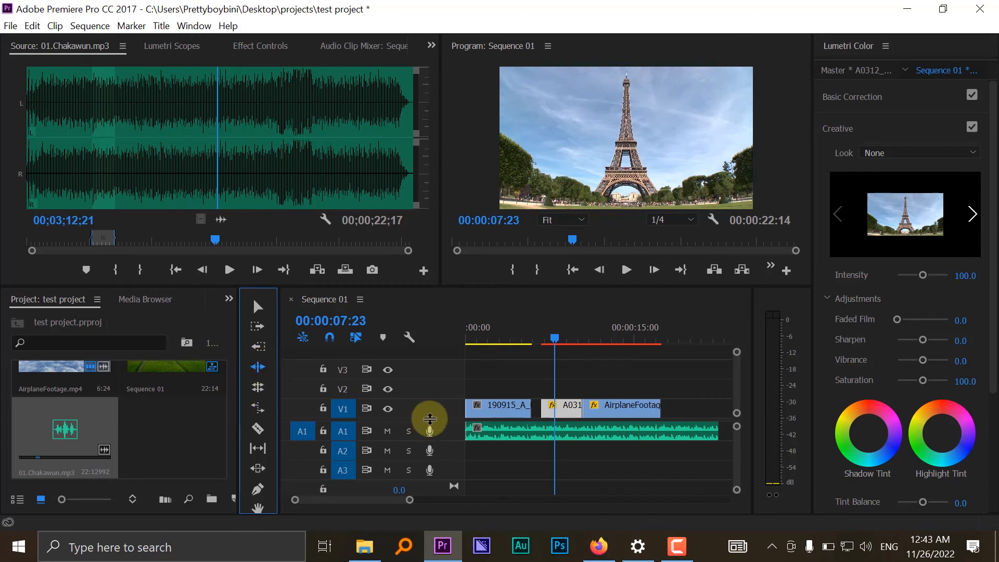
left_click(533, 405)
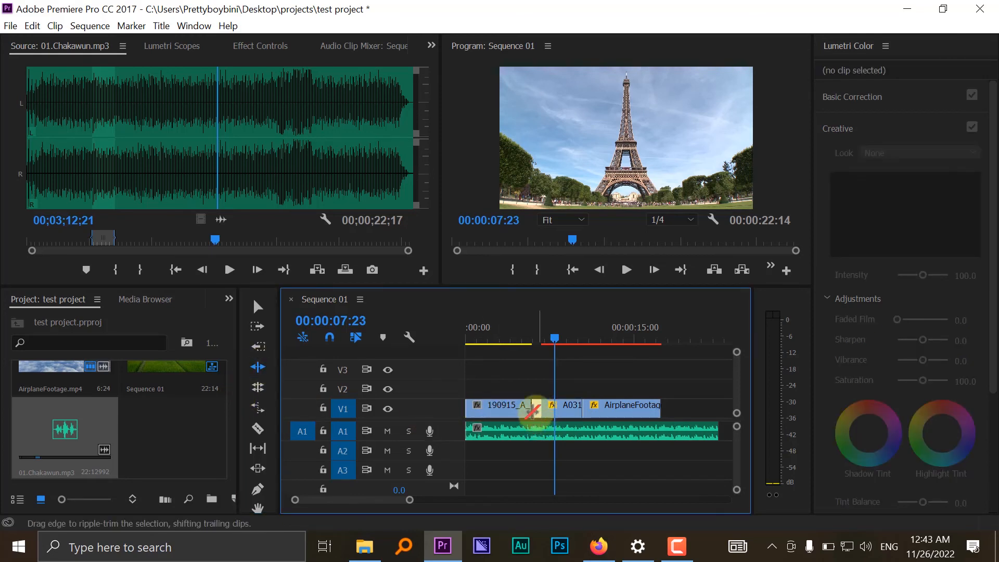
key("Delete")
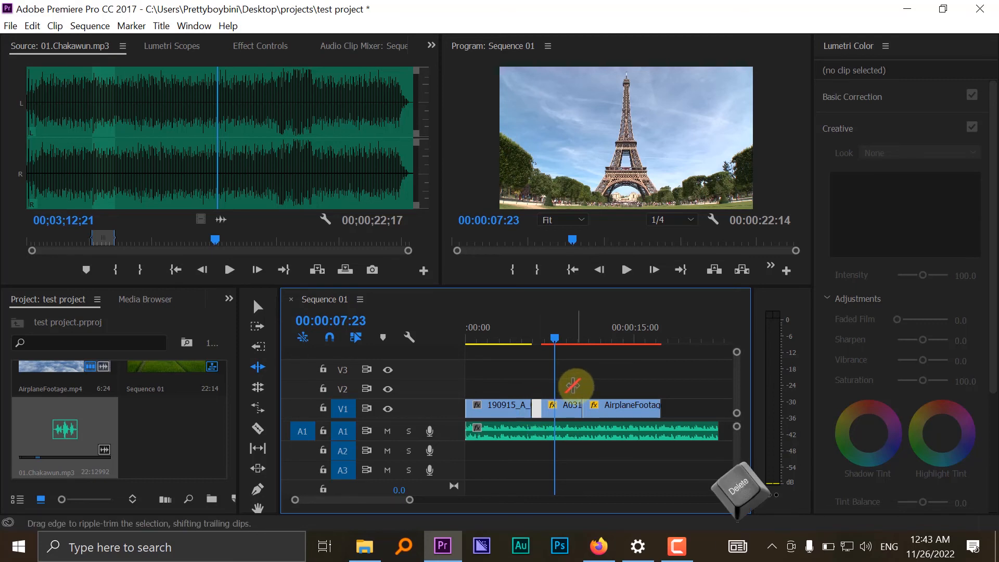
key("Delete")
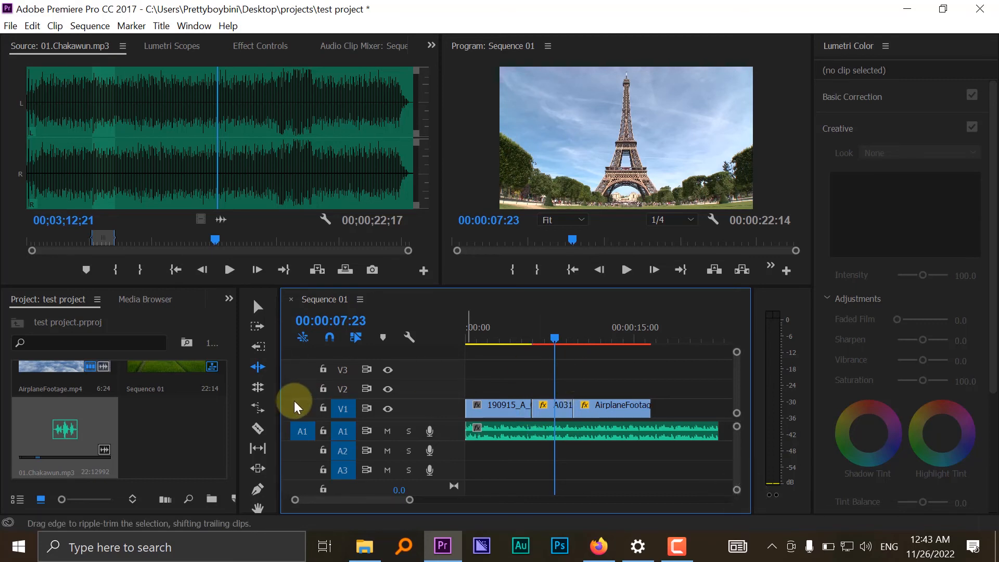
- Speed up the airplane clip with the Rate Stretch tool, shortening its end to about 00:00:13
left_click(263, 373)
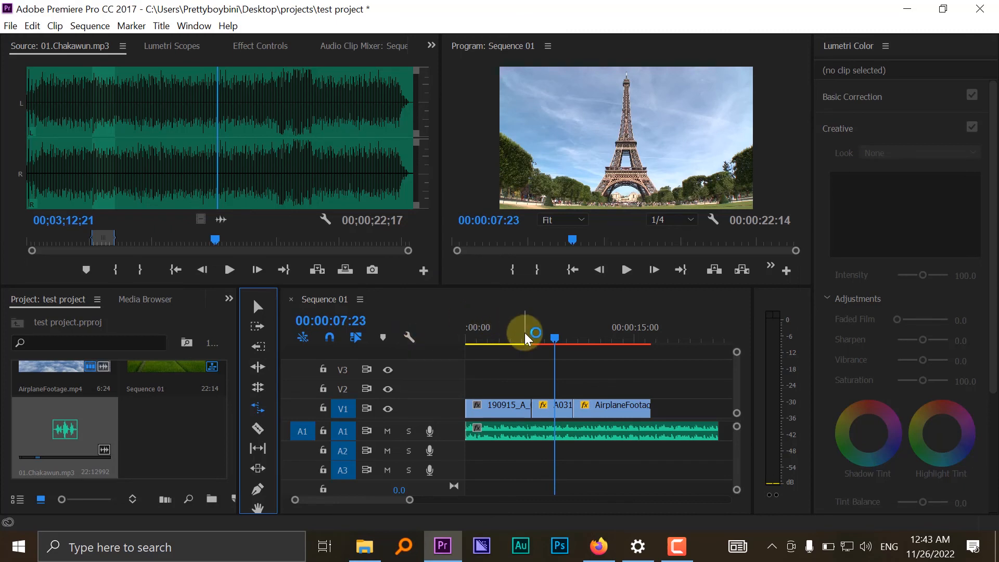
left_click(647, 404)
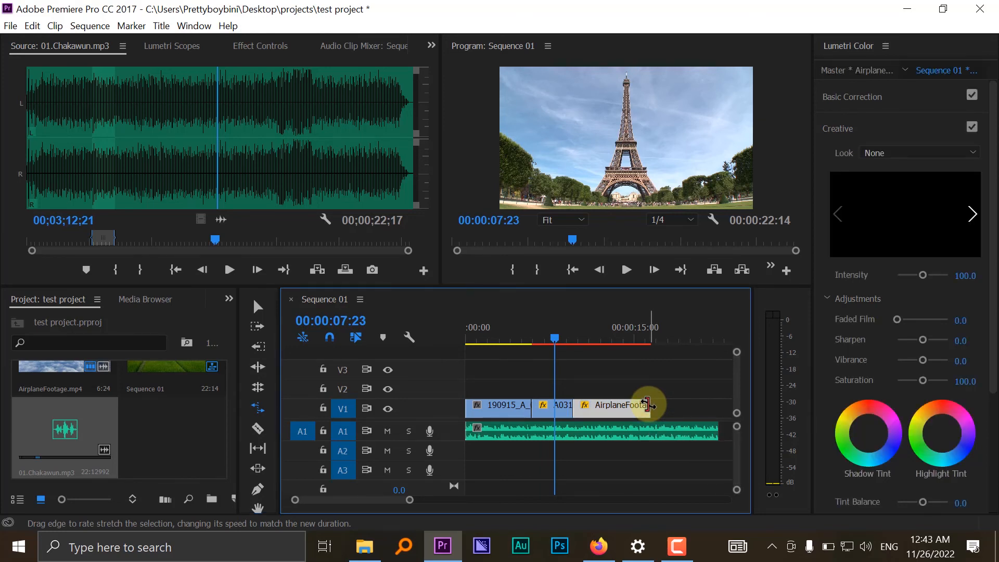
left_click_drag(647, 404, 612, 411)
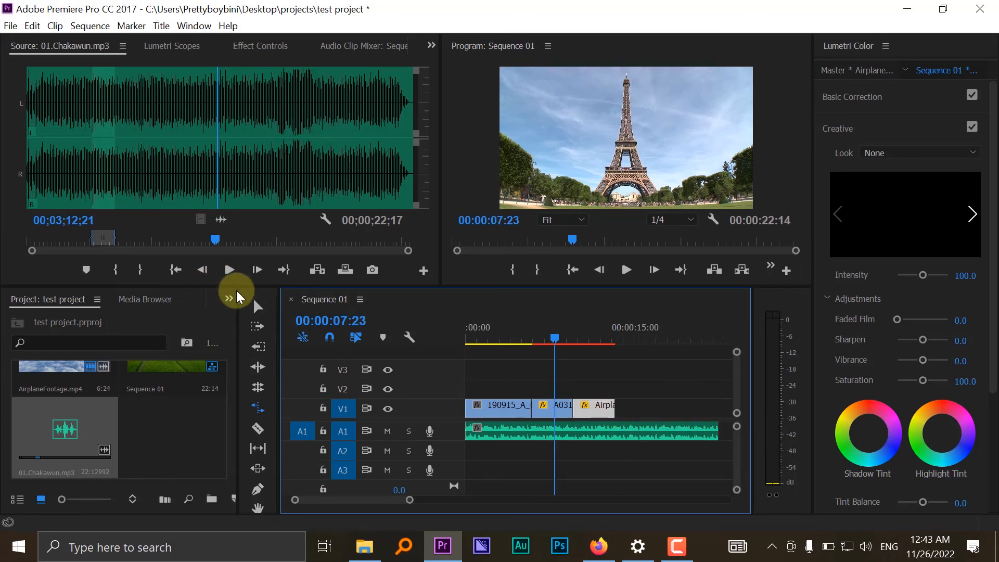
left_click(258, 307)
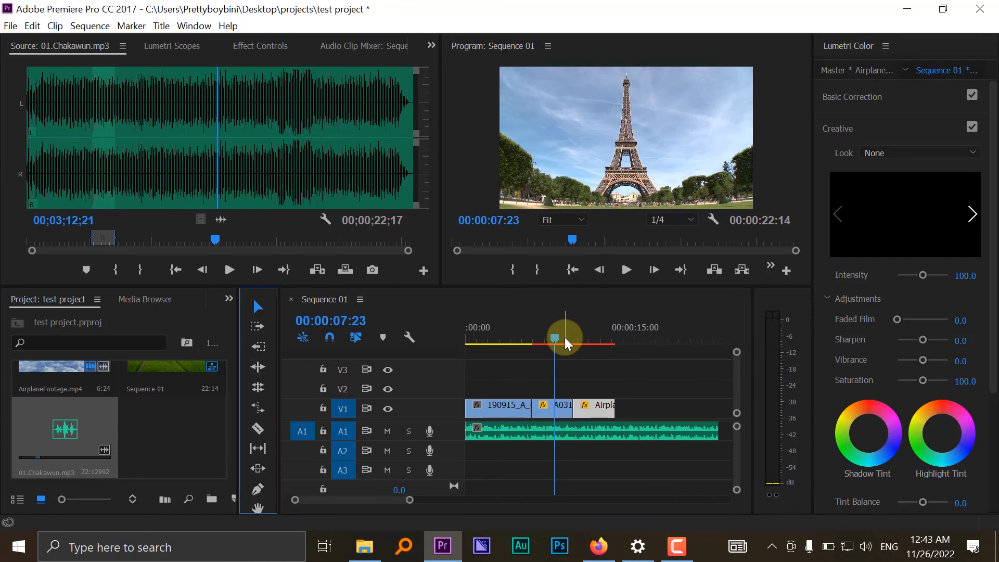
- Play the sequence from 00:00:09:05 through the end of the airplane clip to check its stretched speed
left_click_drag(564, 337, 569, 337)
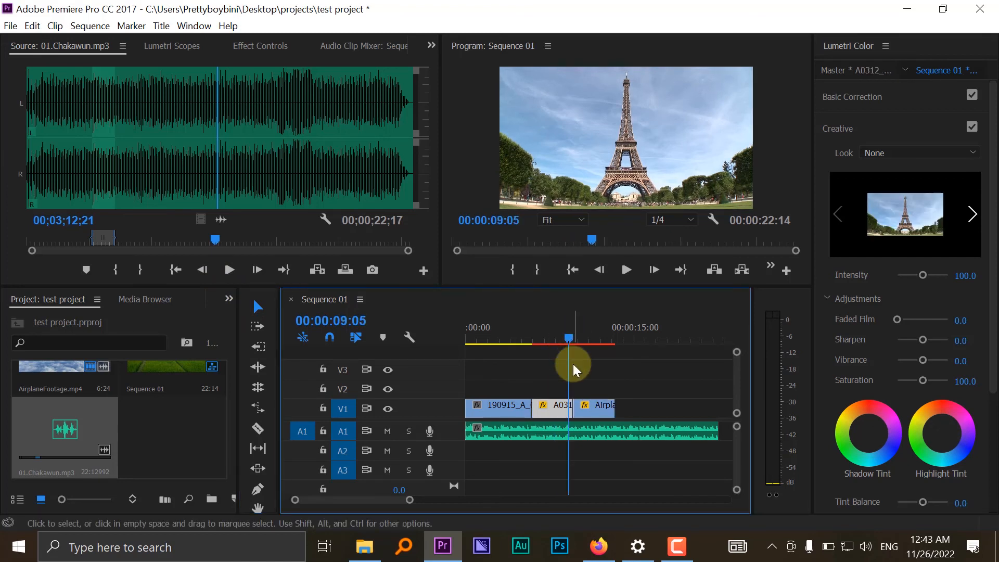
key("space")
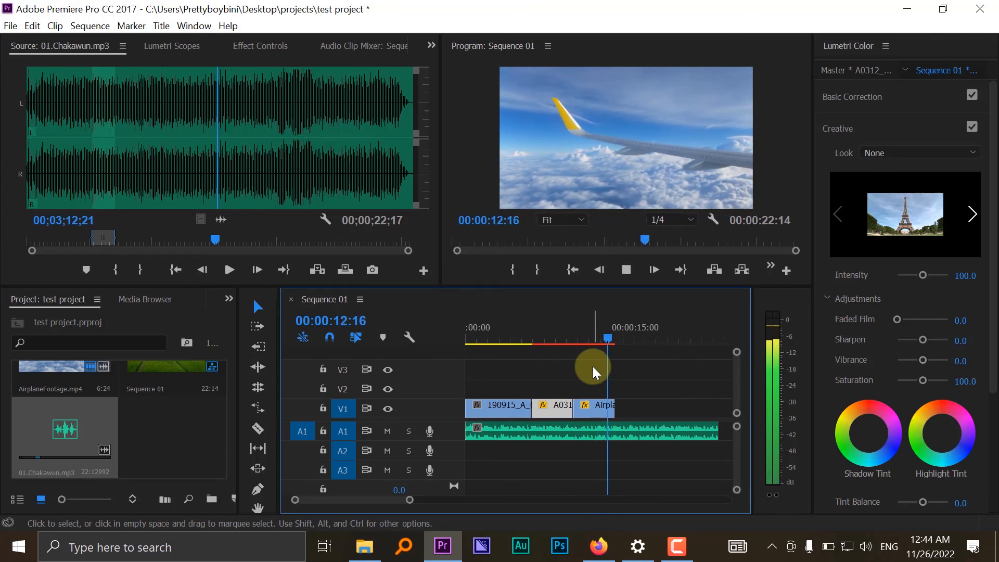
key("space")
key("space")
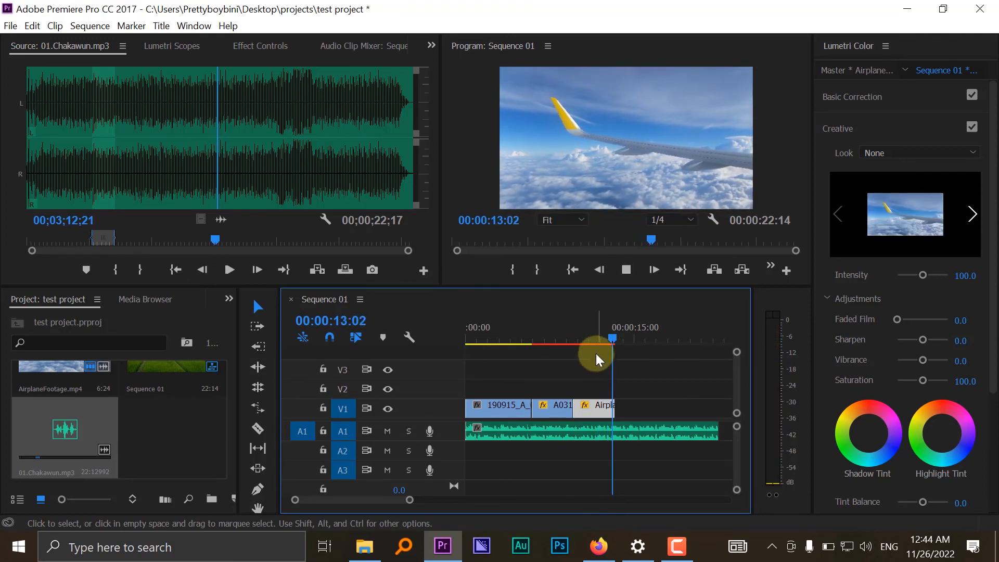
key("space")
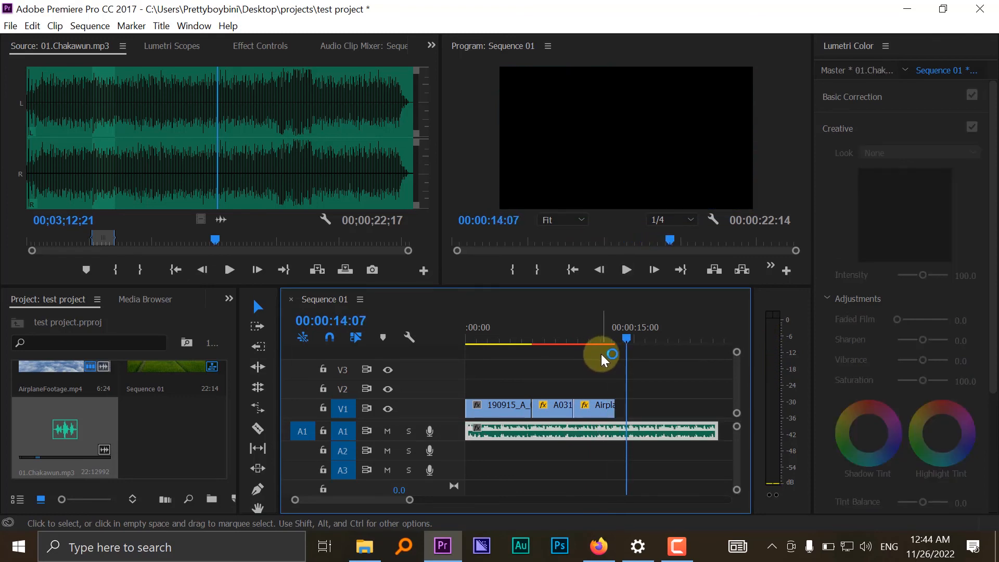
- Undo the rate stretch on the airplane clip and play the clip at its original speed
key("ctrl+z")
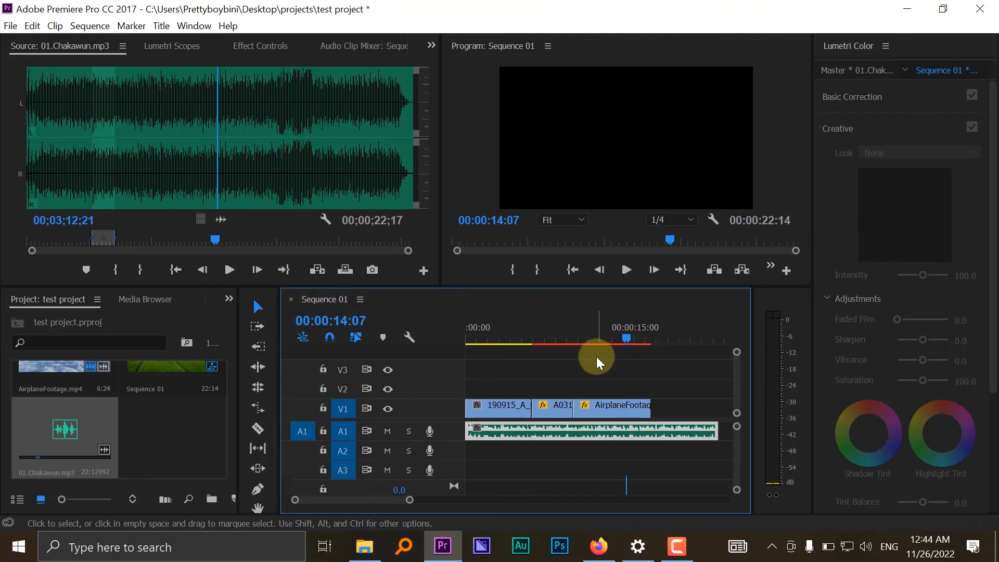
left_click(583, 328)
key("space")
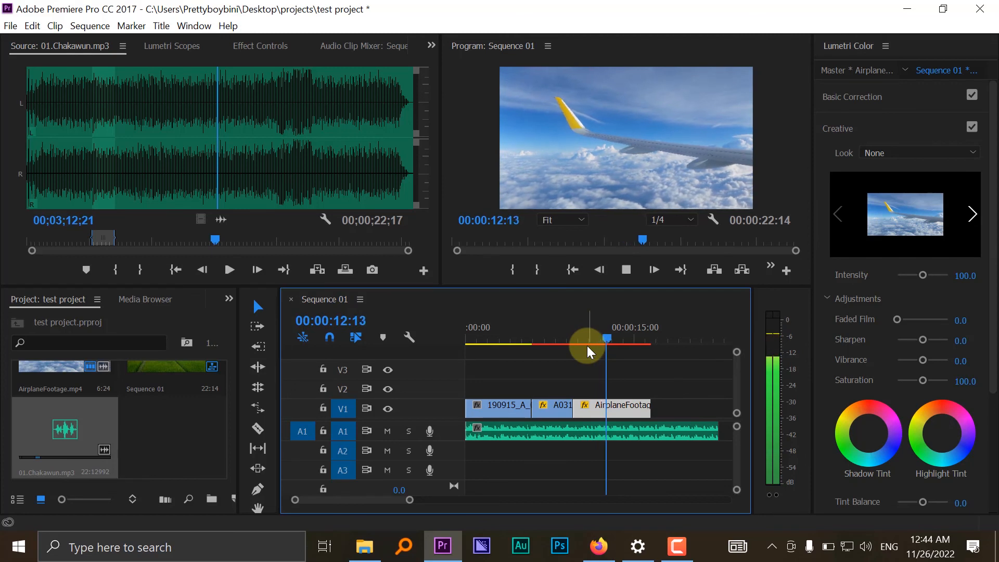
key("space")
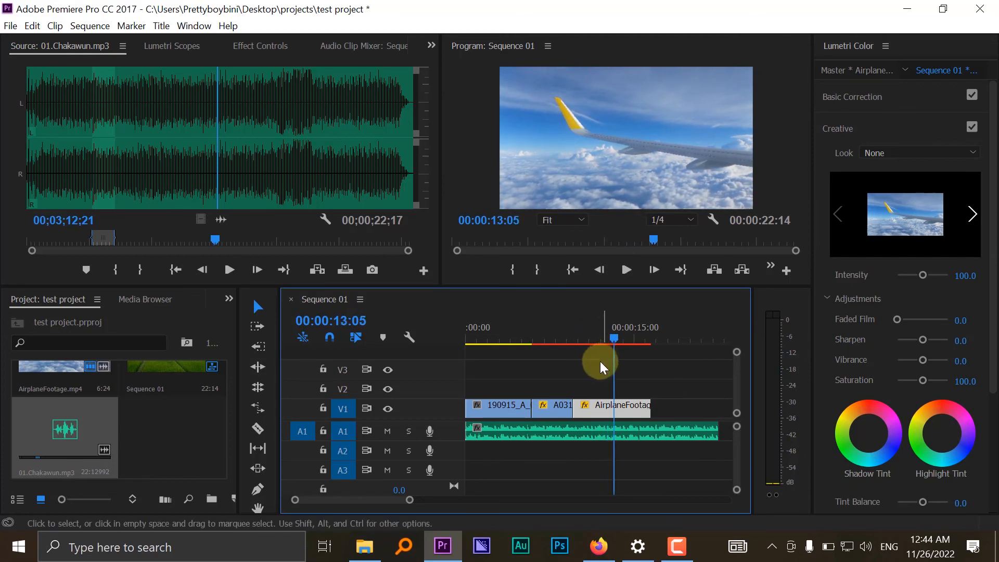
- Split the airplane clip on V1 at 00:00:12:19 with the Razor tool
left_click(264, 427)
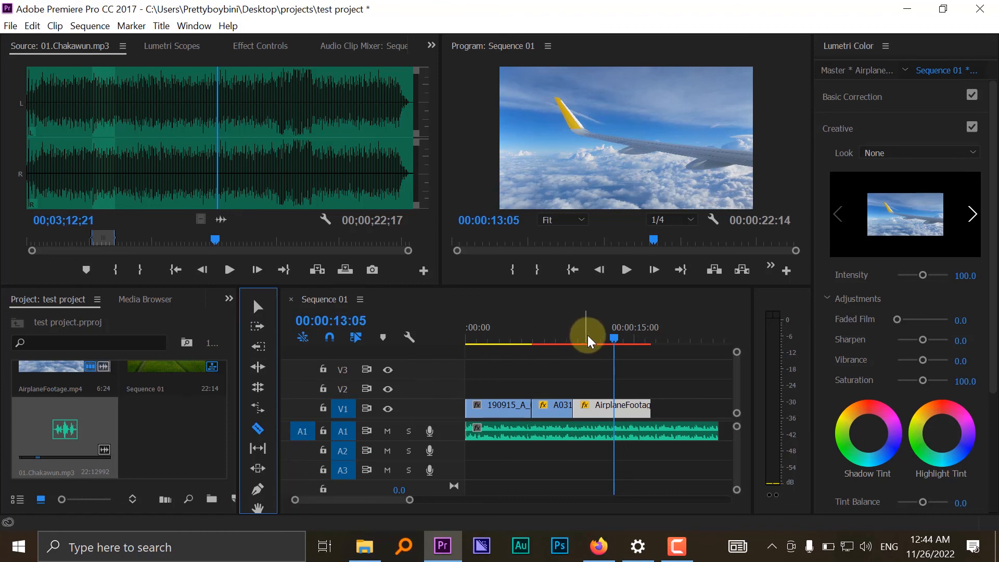
left_click_drag(586, 332, 609, 339)
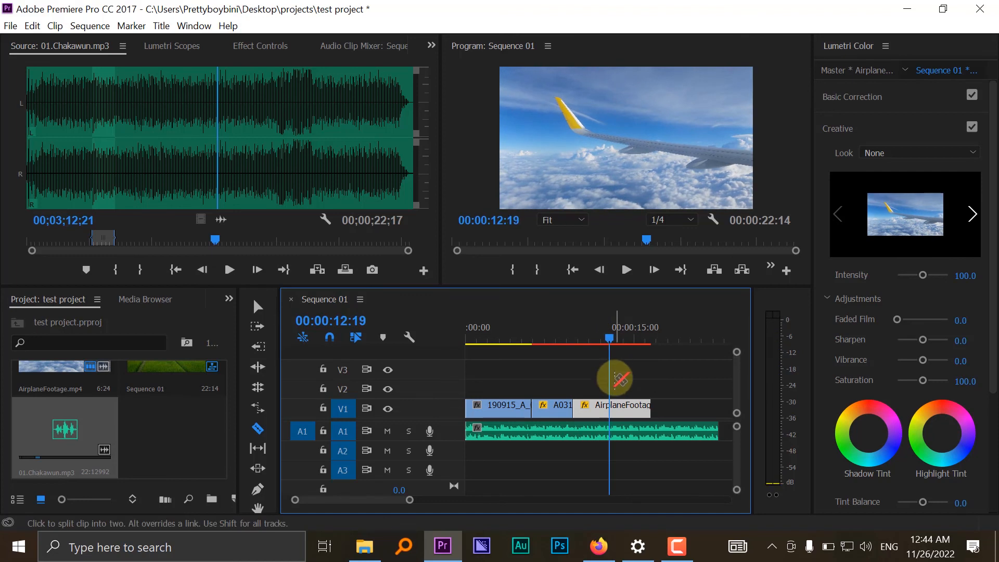
left_click(614, 407)
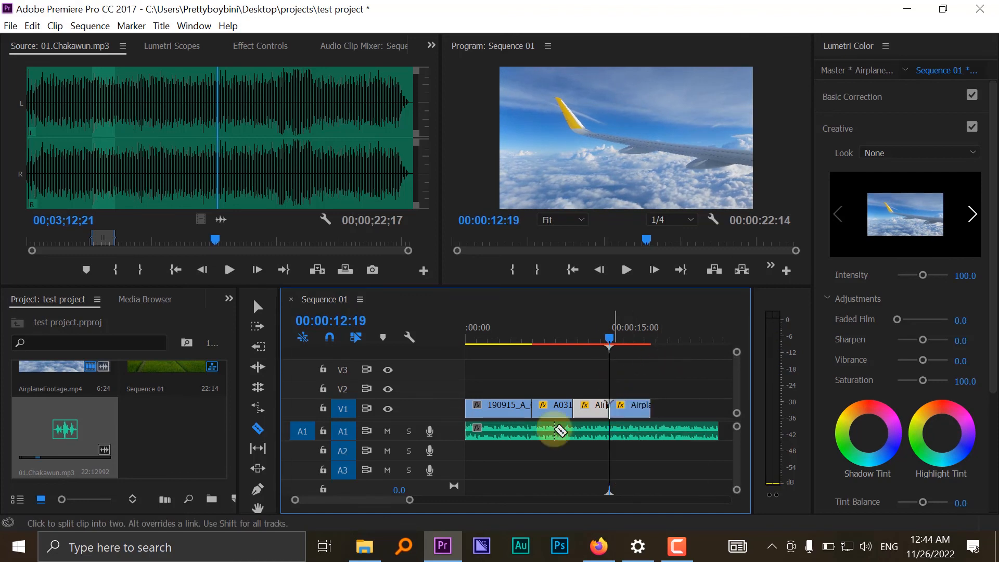
left_click(260, 427)
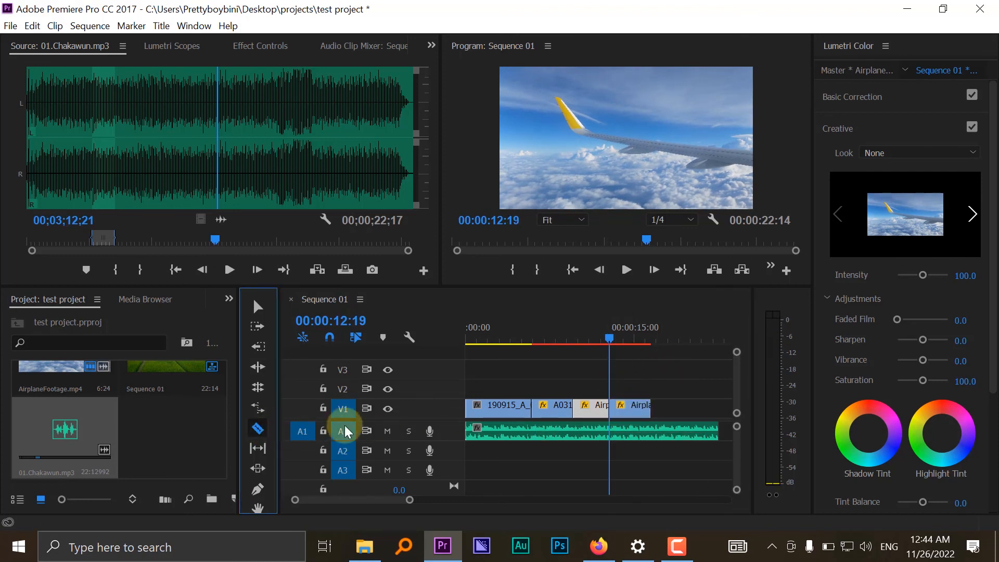
- Delete the part of the airplane clip on V1 after the cut at 00:00:12:19
left_click(607, 405)
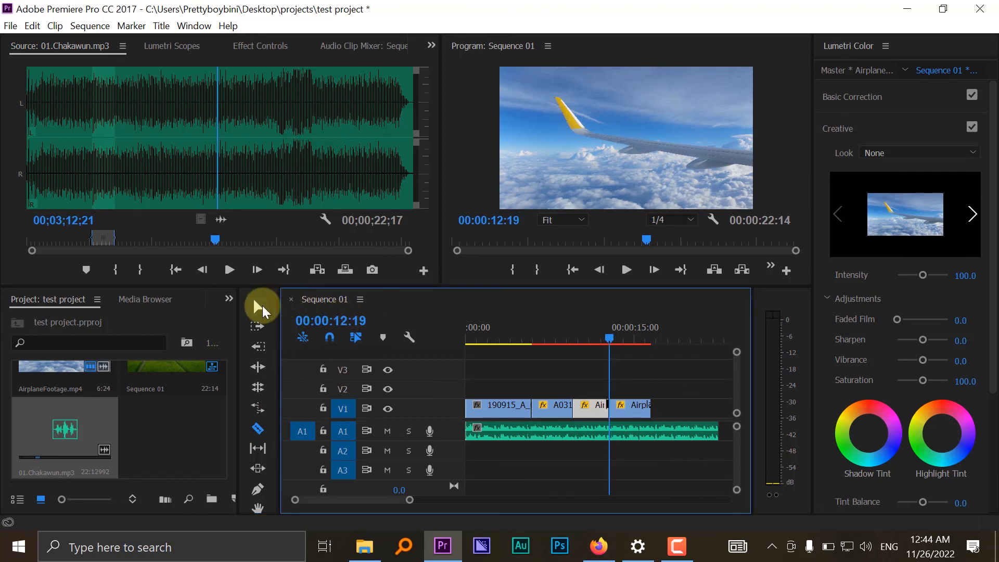
left_click(259, 308)
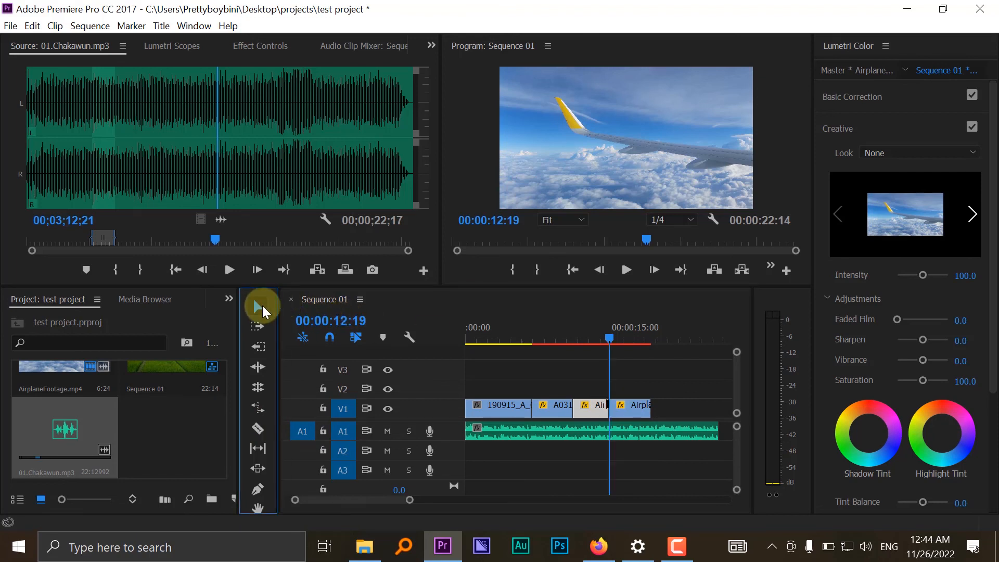
left_click(635, 407)
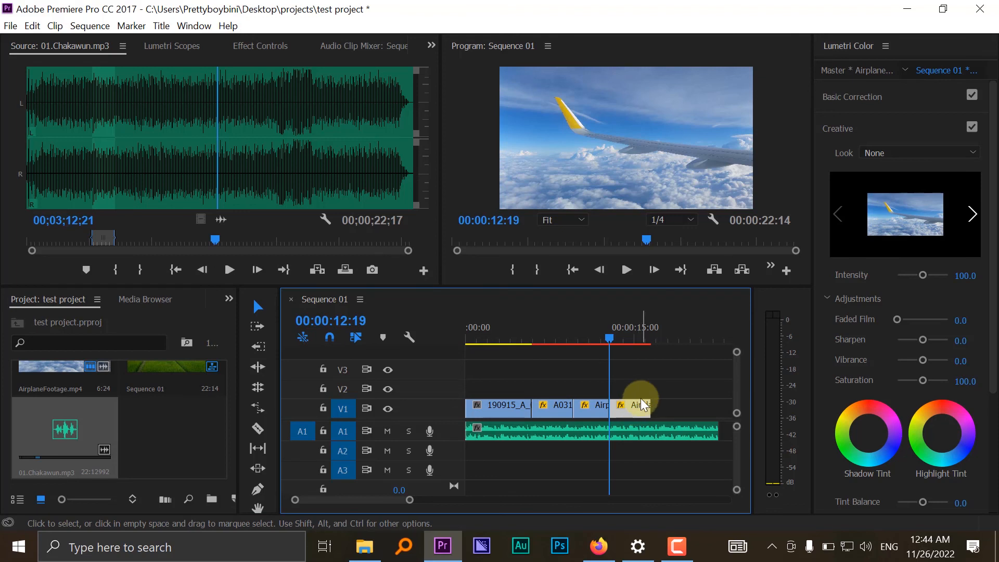
key("Delete")
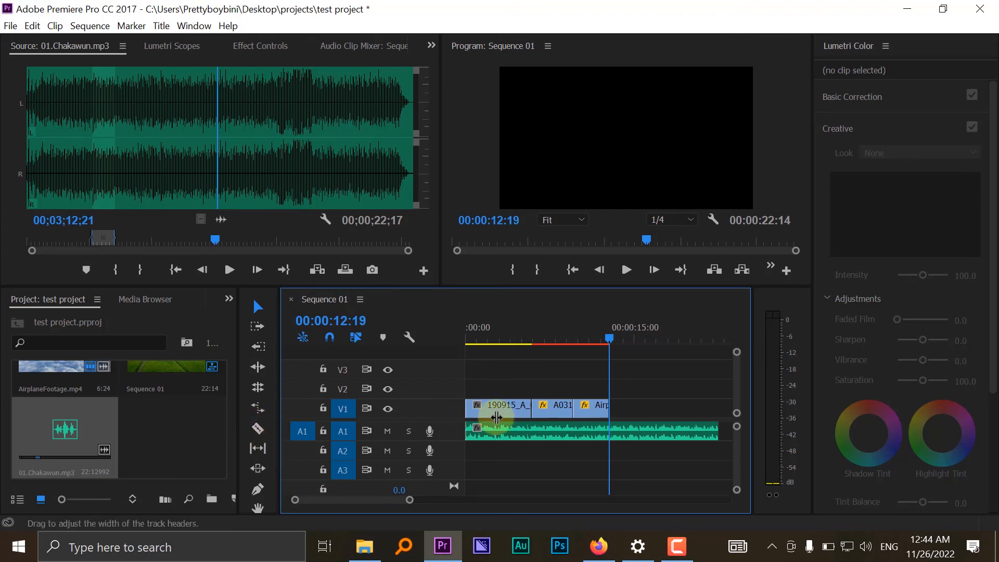
key("c")
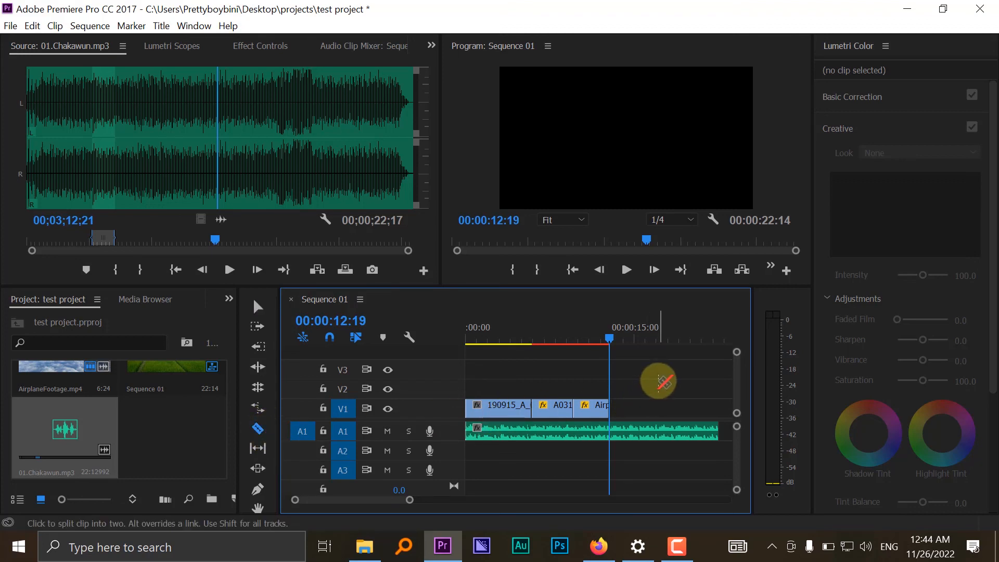
key("v")
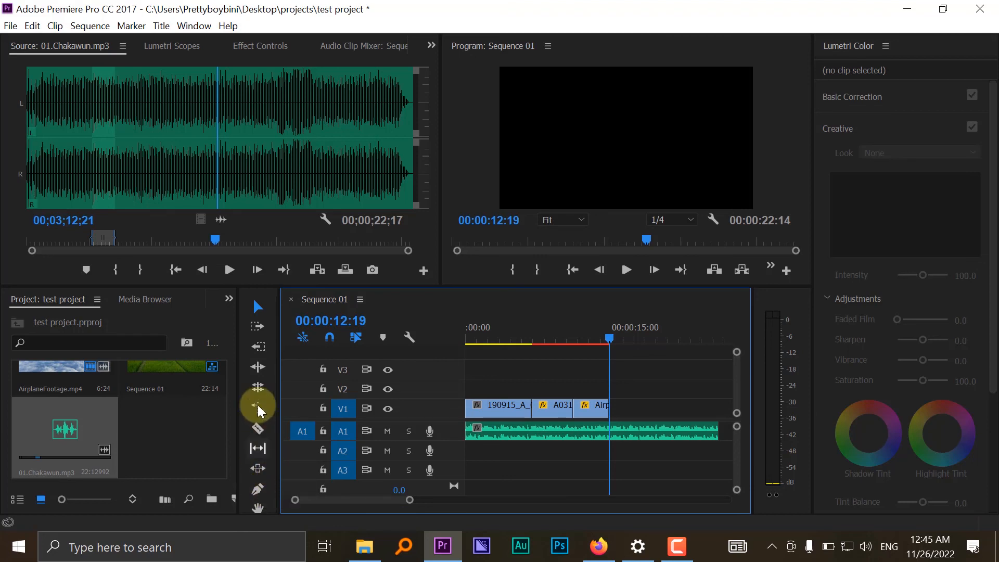
left_click(264, 307)
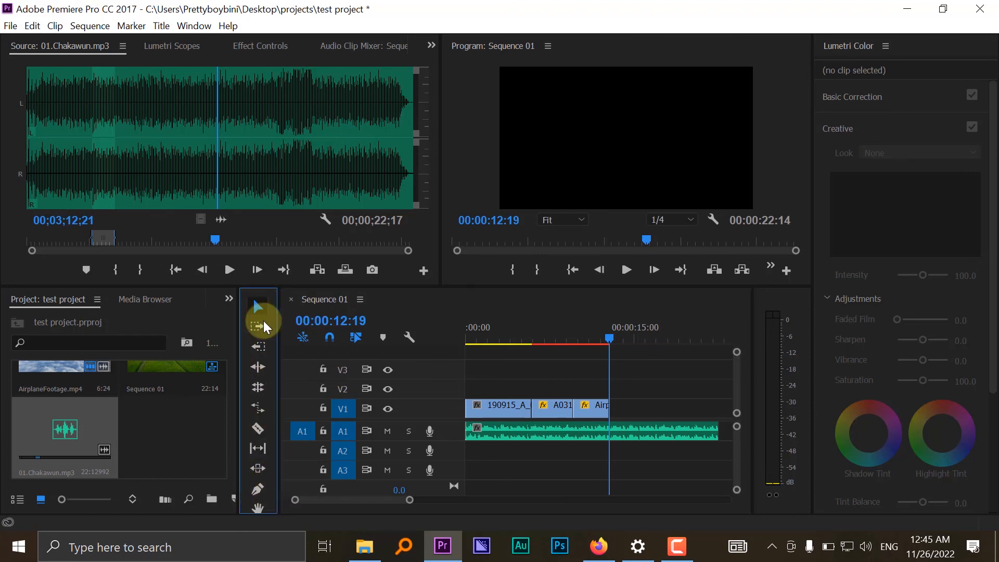
left_click(257, 410)
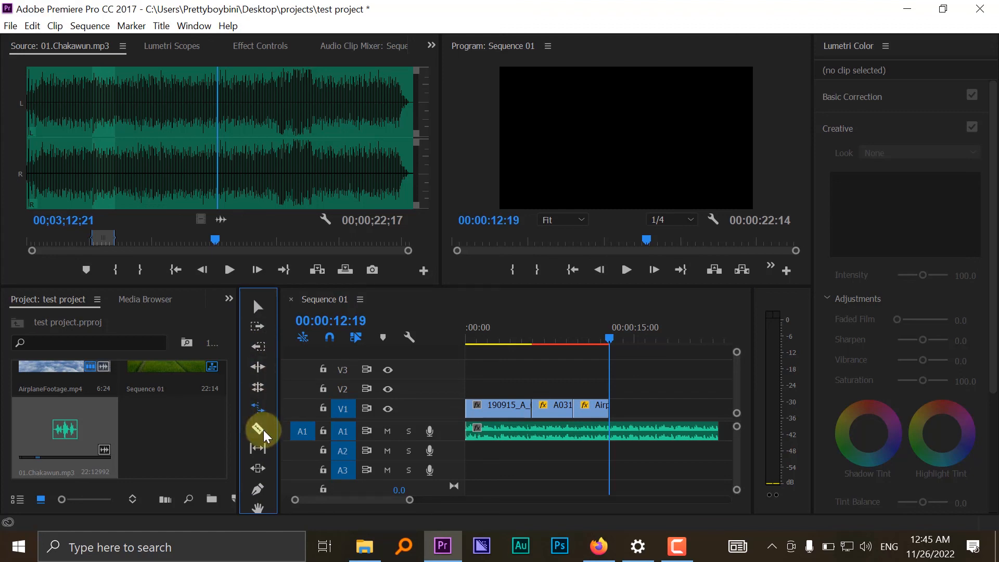
left_click(261, 428)
left_click(263, 325)
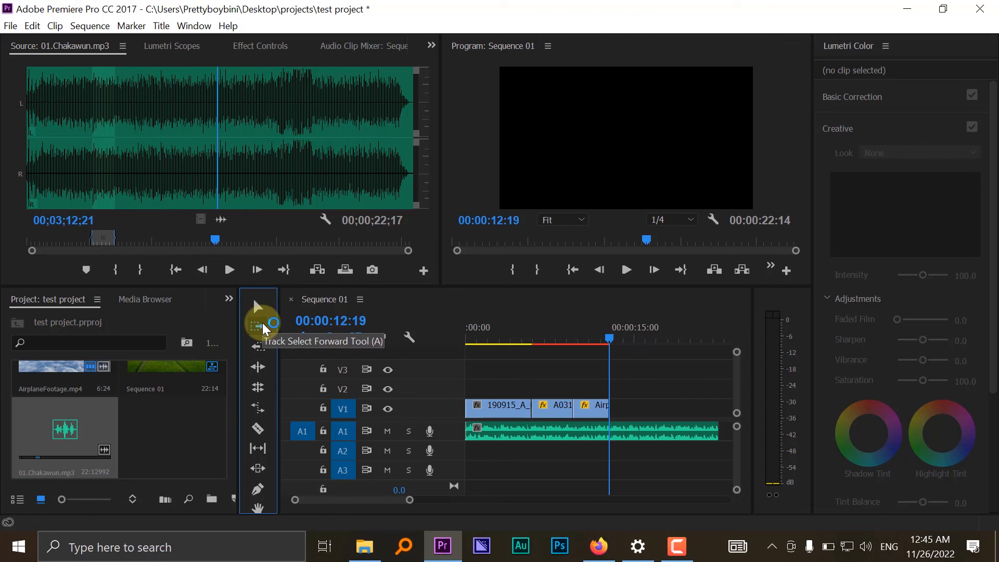